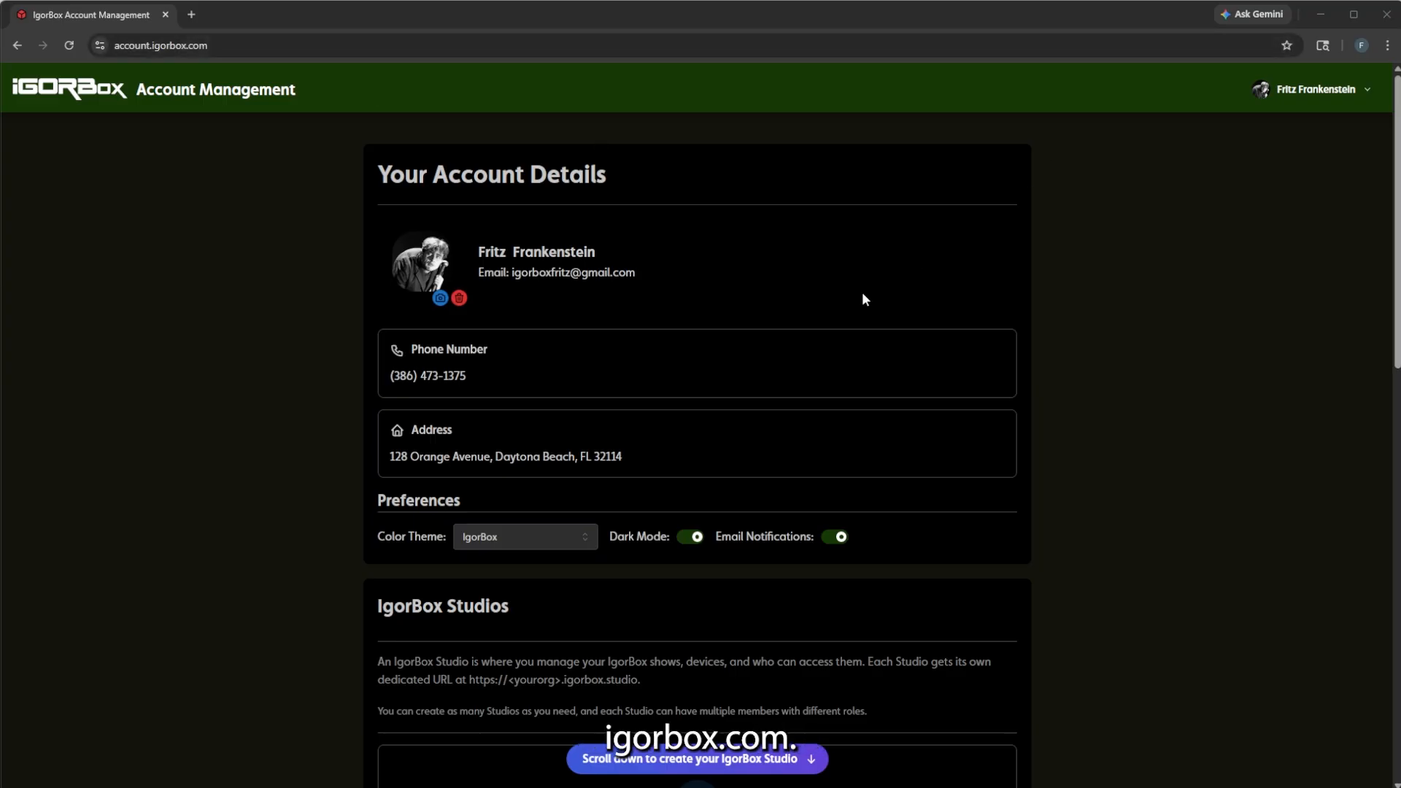
# Jump down to the account page's IgorBox Studios section, which shows no studio yet.
pyautogui.click(749, 763)
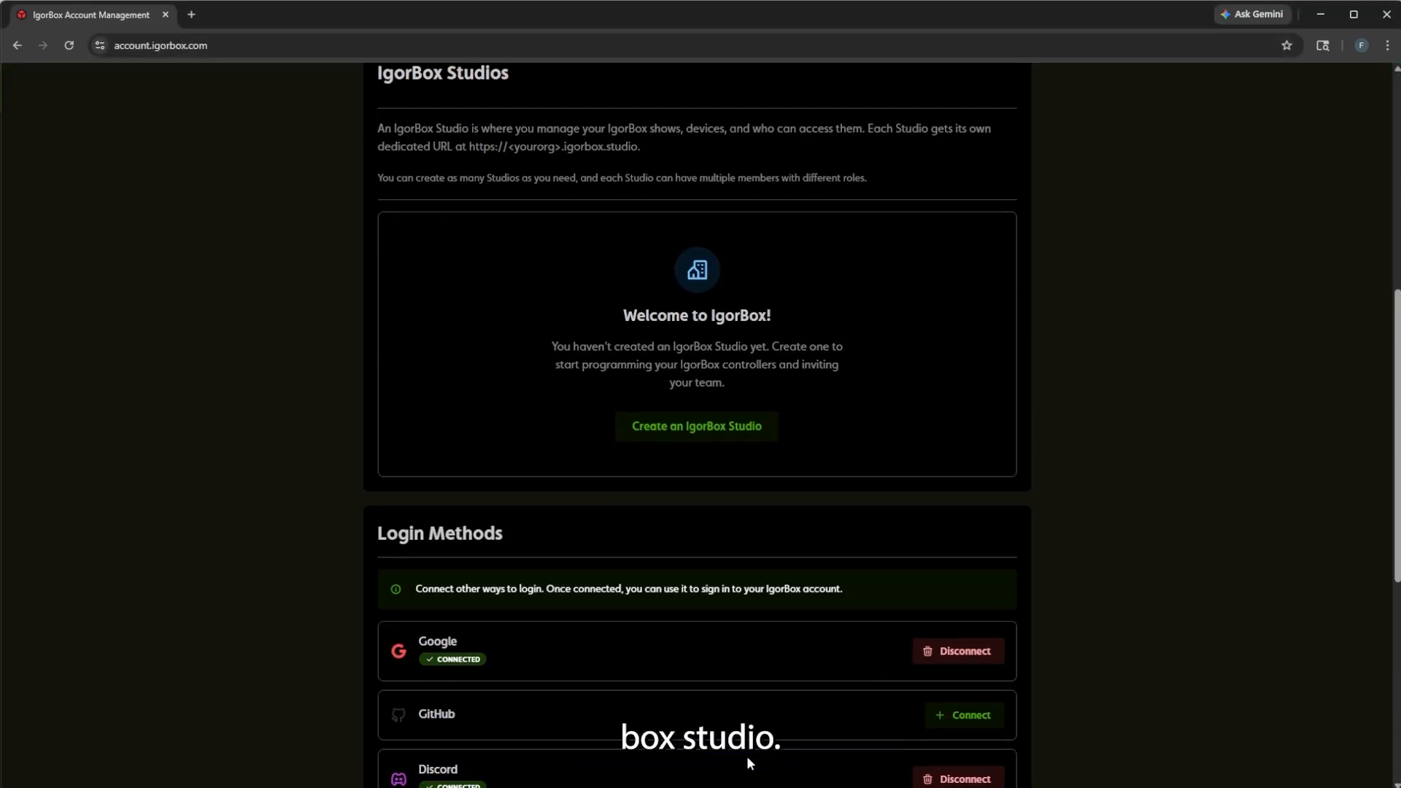
# Start a new studio named Frank's Lab with the studio URL frankslab.
pyautogui.click(714, 429)
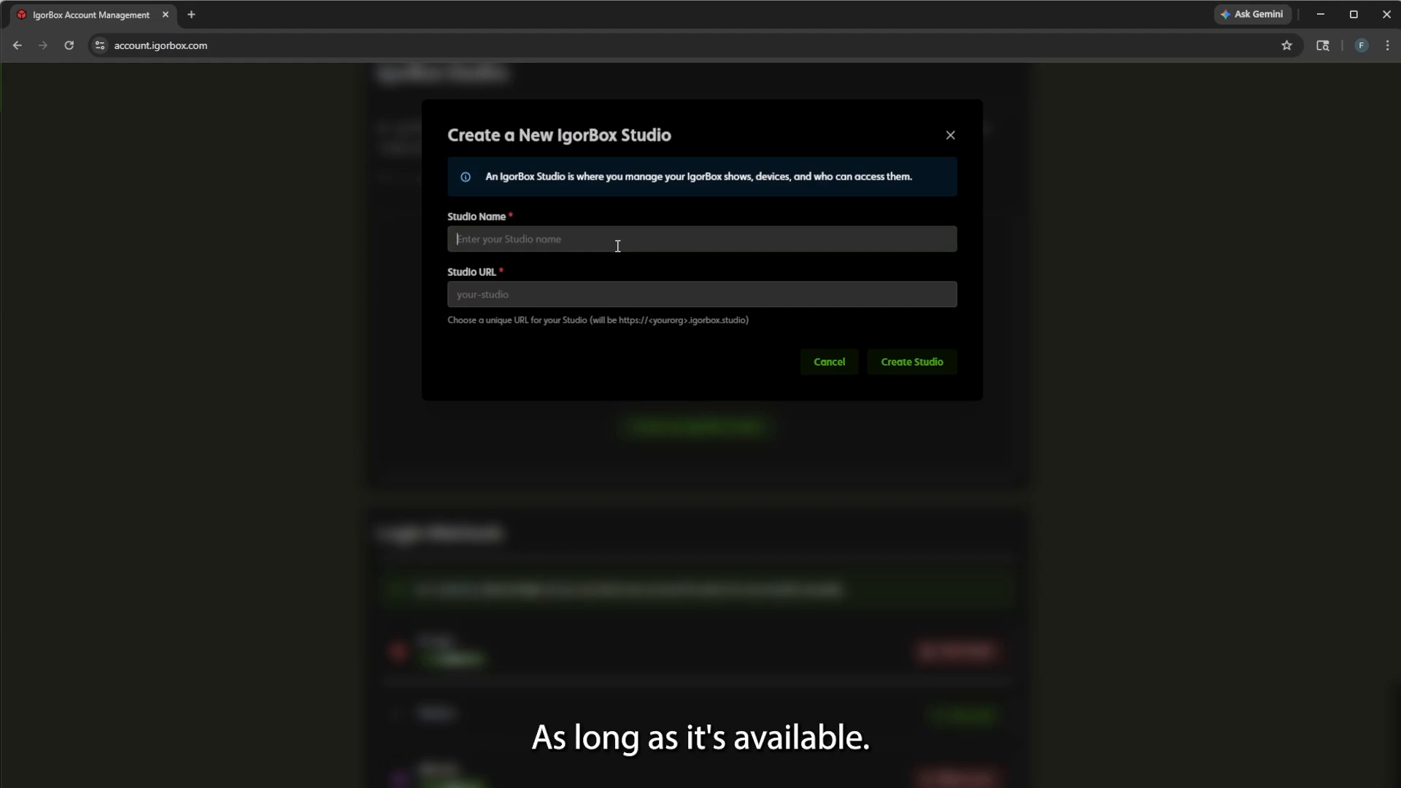
pyautogui.write('Fank')
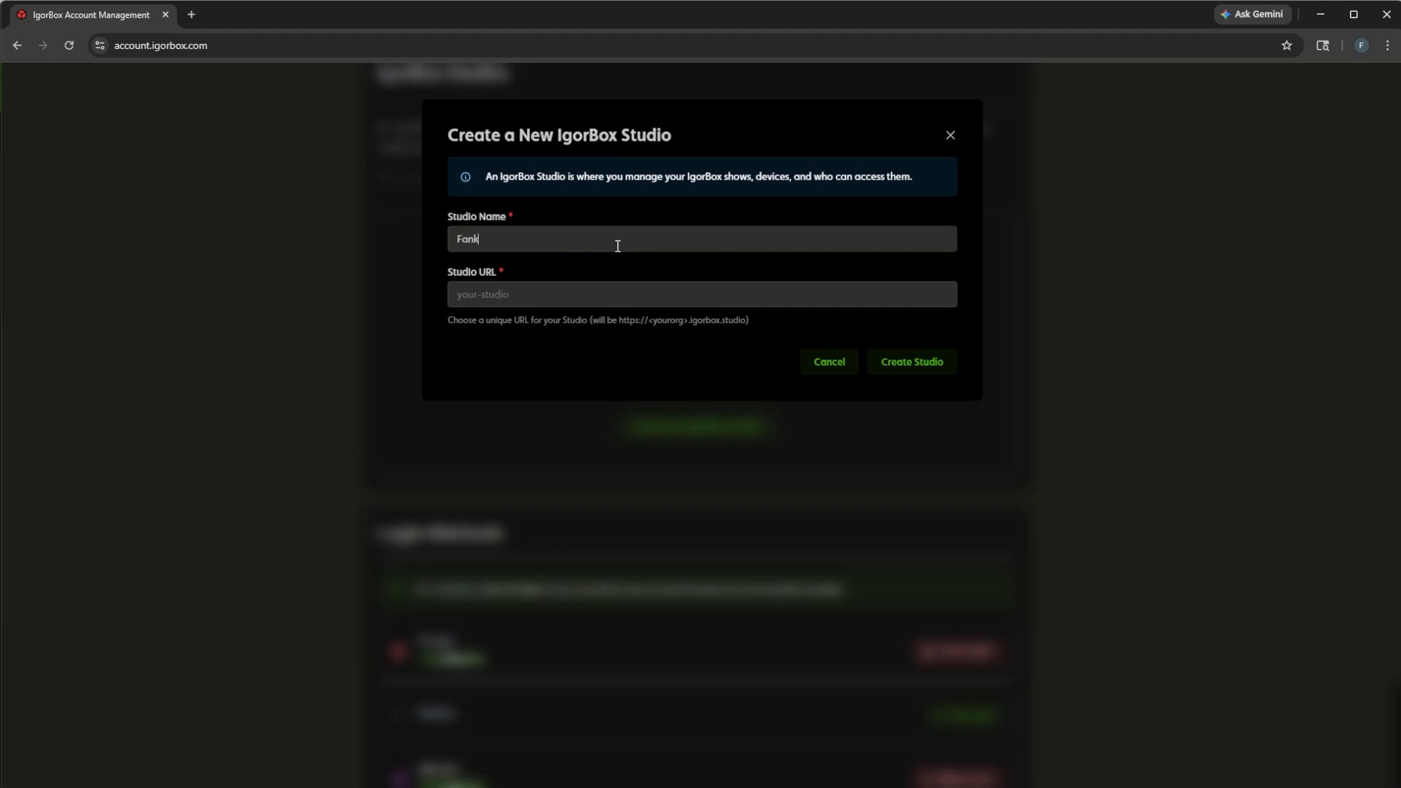
pyautogui.write("'s")
pyautogui.press('BackSpace')
pyautogui.press('BackSpace')
pyautogui.press('BackSpace')
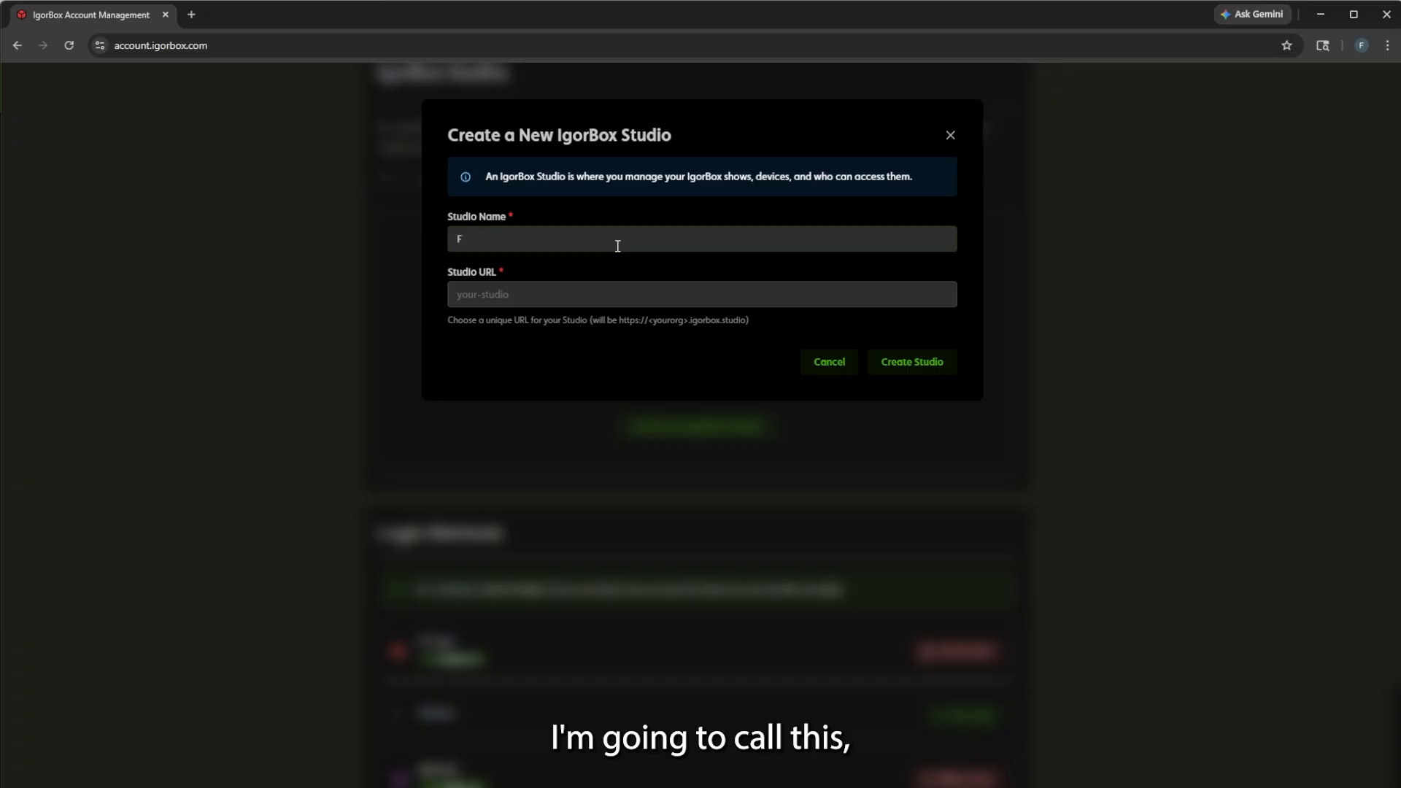
pyautogui.write('Ran')
pyautogui.press('BackSpace')
pyautogui.press('BackSpace')
pyautogui.write('ank')
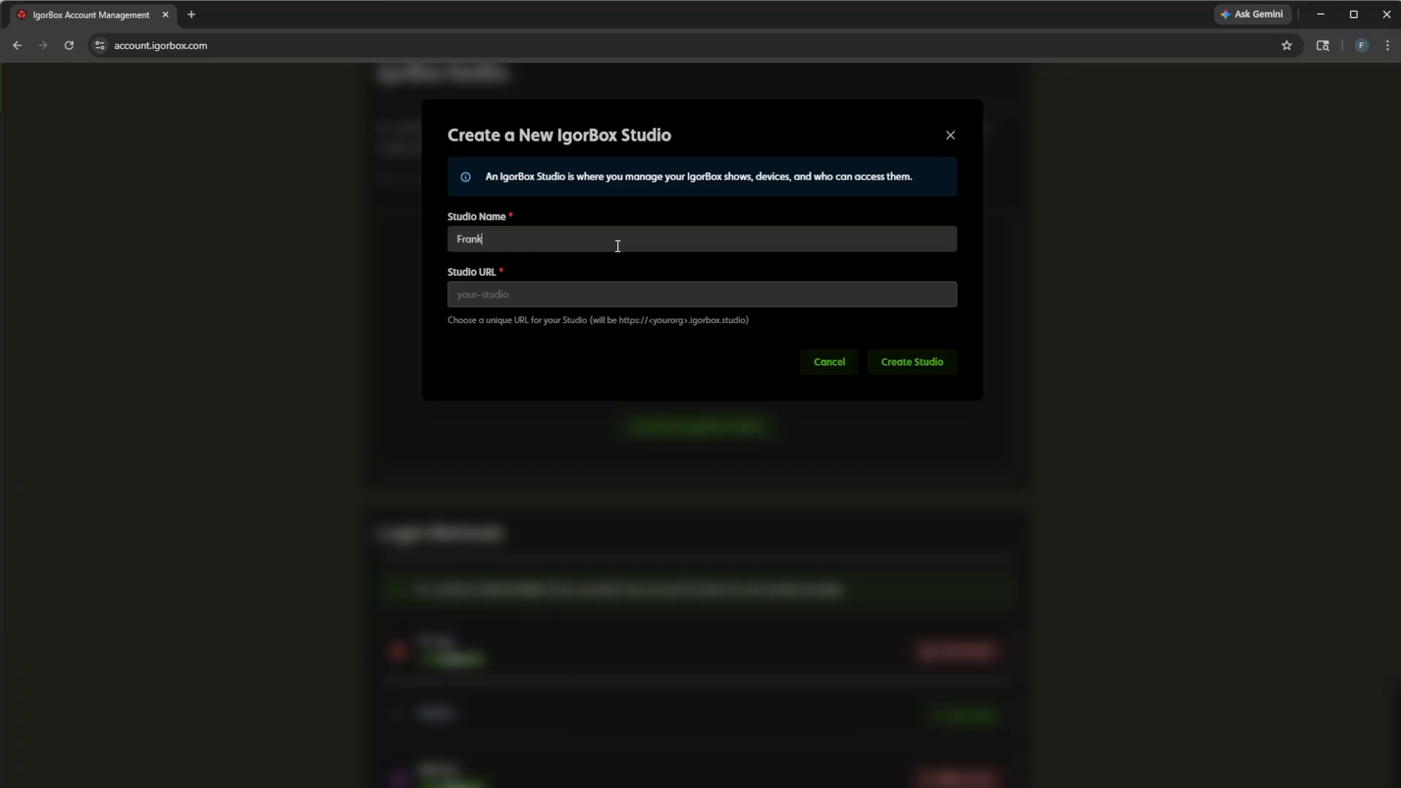
pyautogui.write("'s Lab")
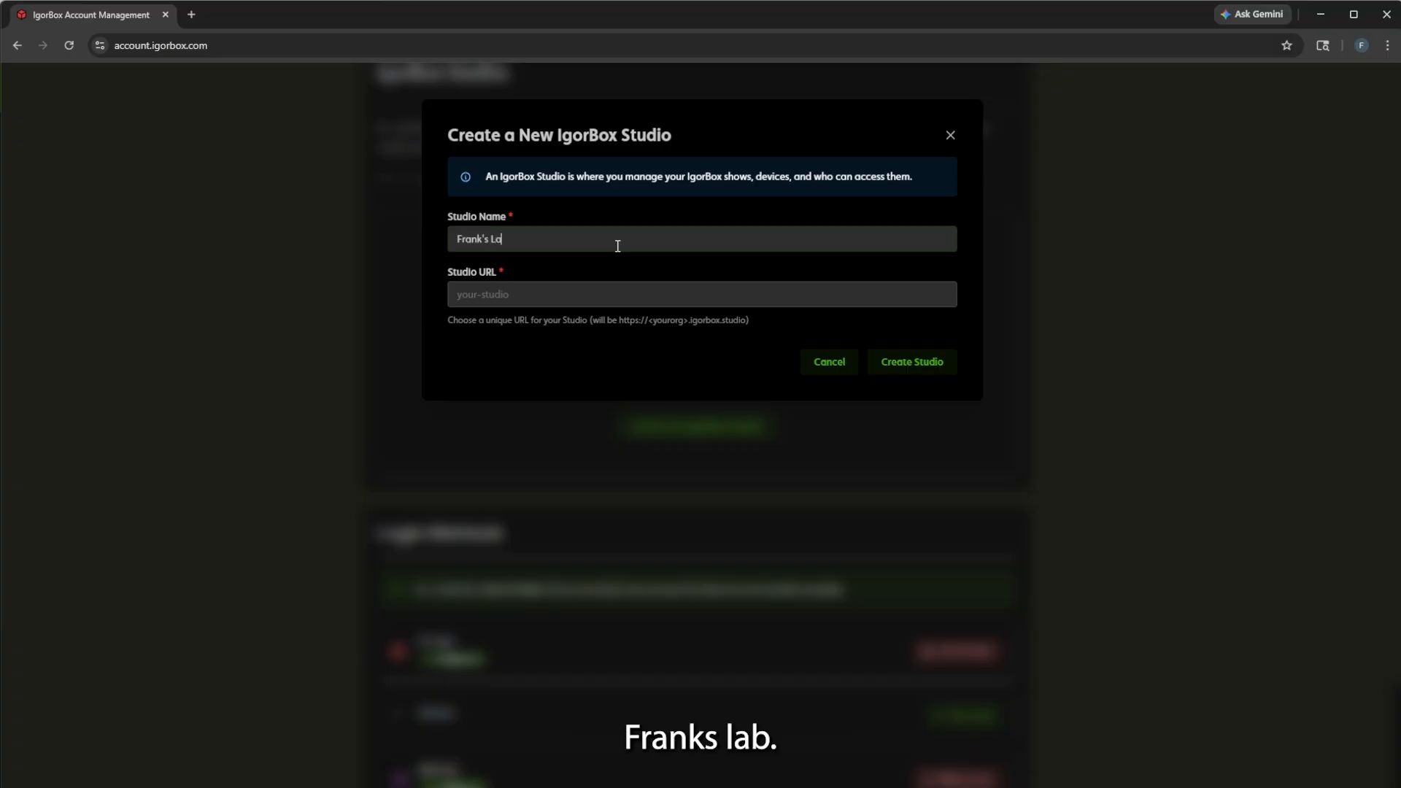
pyautogui.press('Tab')
pyautogui.write('frankslab')
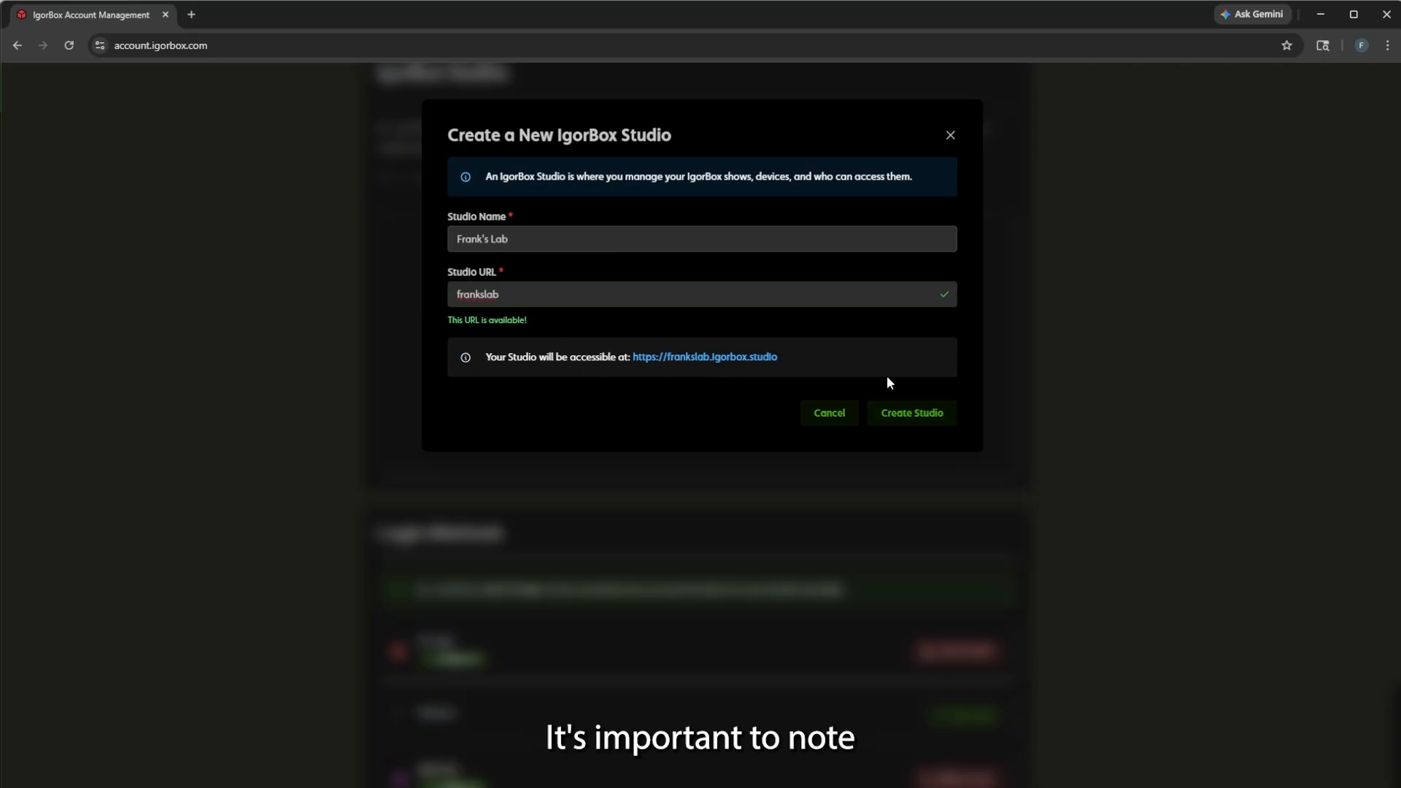
# Highlight the studio's future web address and the frankslab URL value.
pyautogui.moveTo(473, 356); pyautogui.dragTo(833, 353)
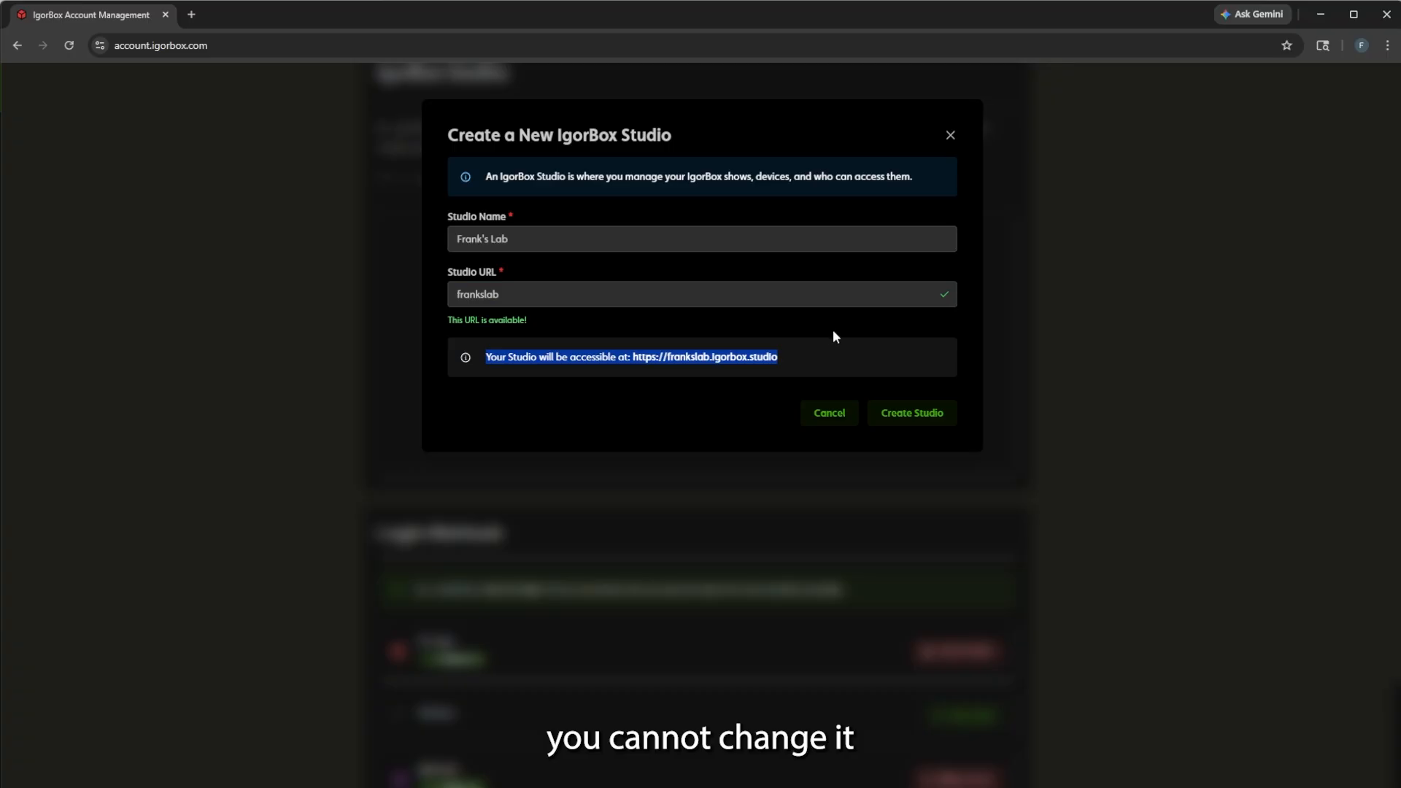
pyautogui.click(825, 333)
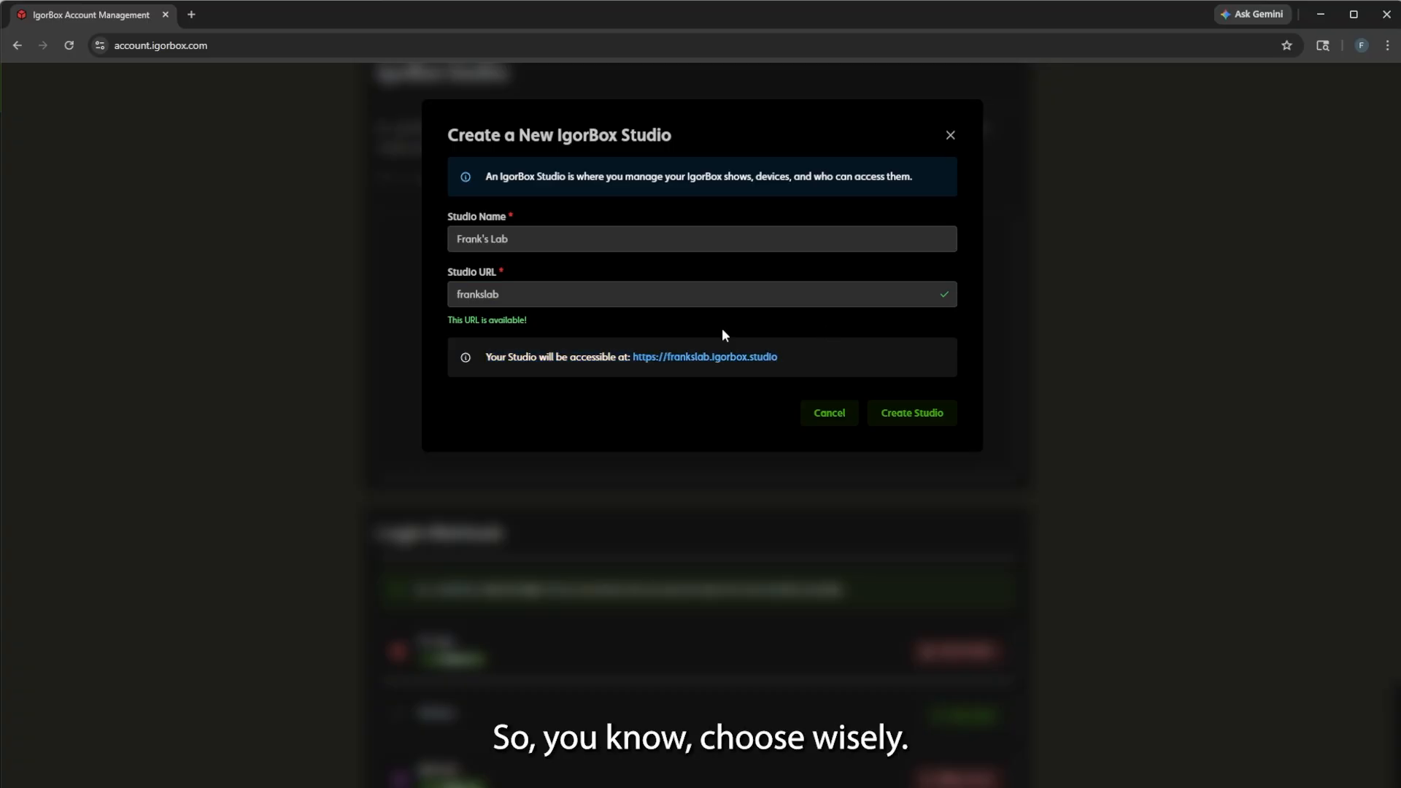
pyautogui.doubleClick(498, 294)
# Create Frank's Lab, then open its frankslab.igorbox.studio link from the account page.
pyautogui.click(912, 419)
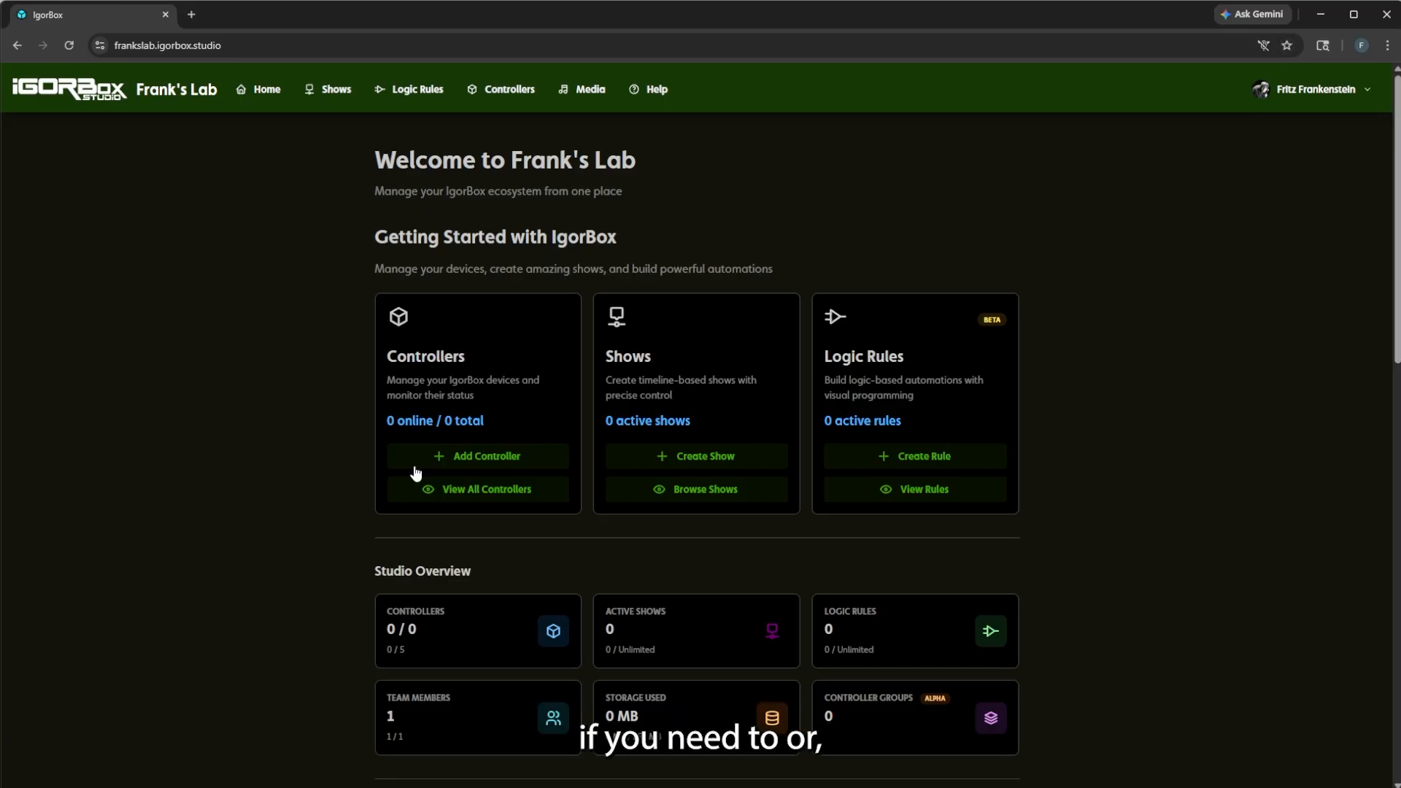
pyautogui.moveTo(1293, 92)
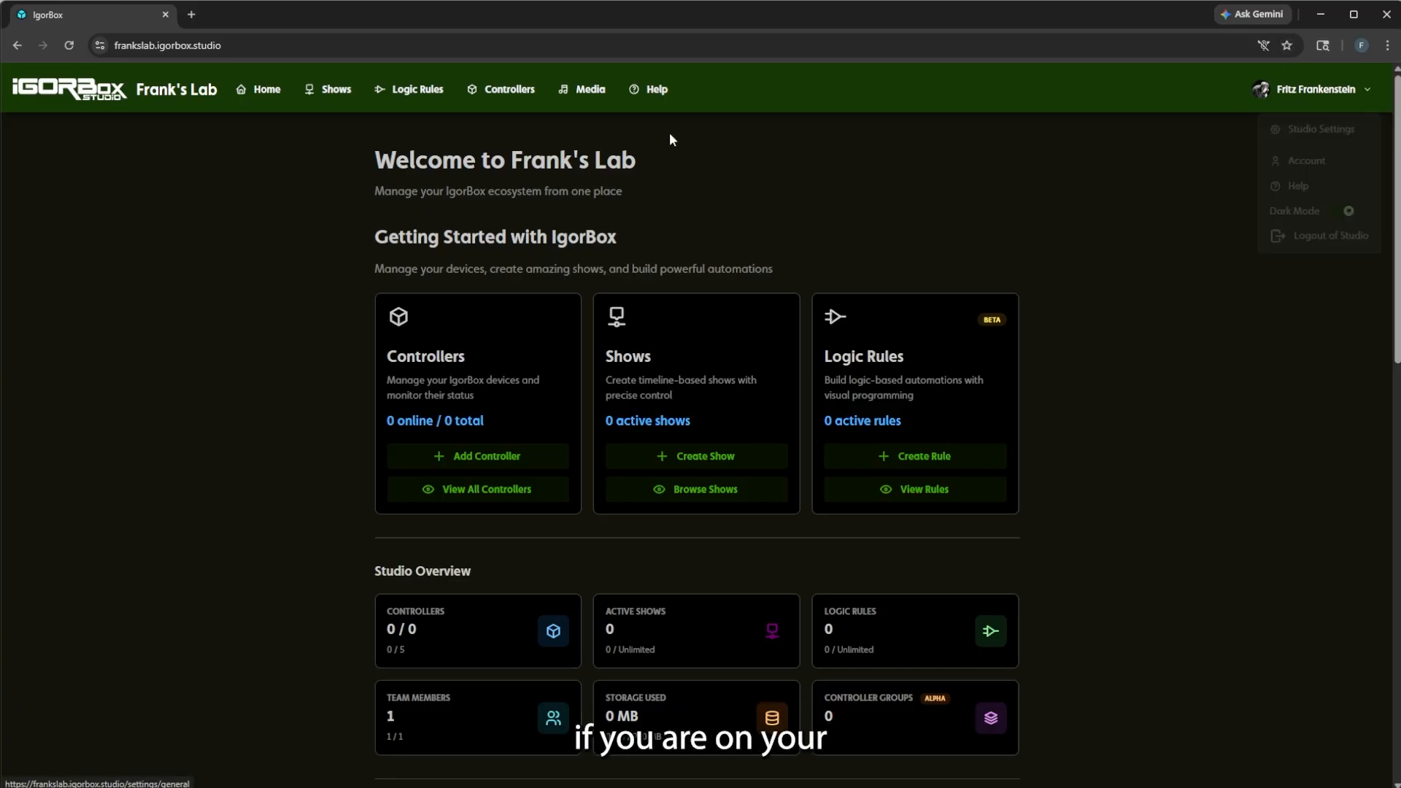
pyautogui.click(1284, 162)
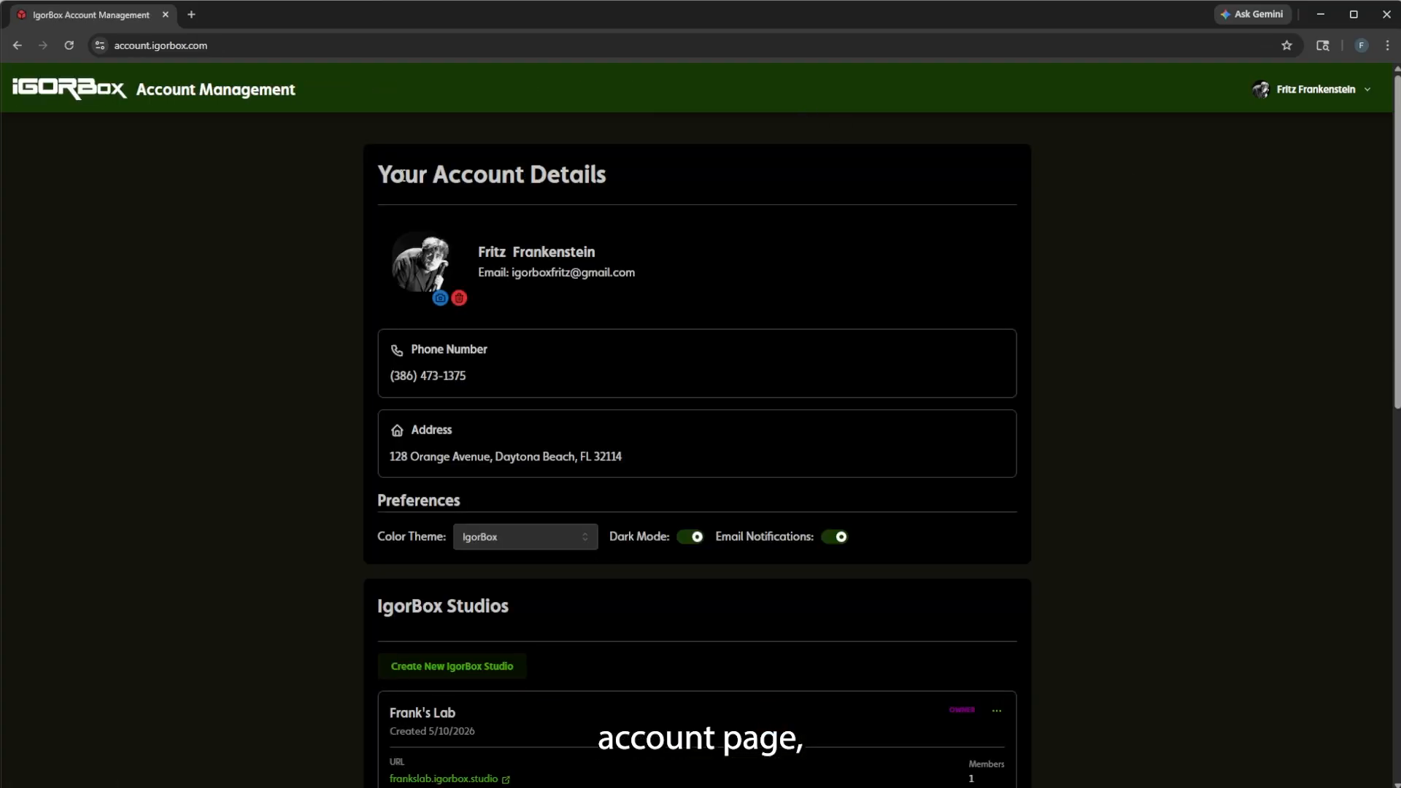
pyautogui.scroll(-2, 200, 359)
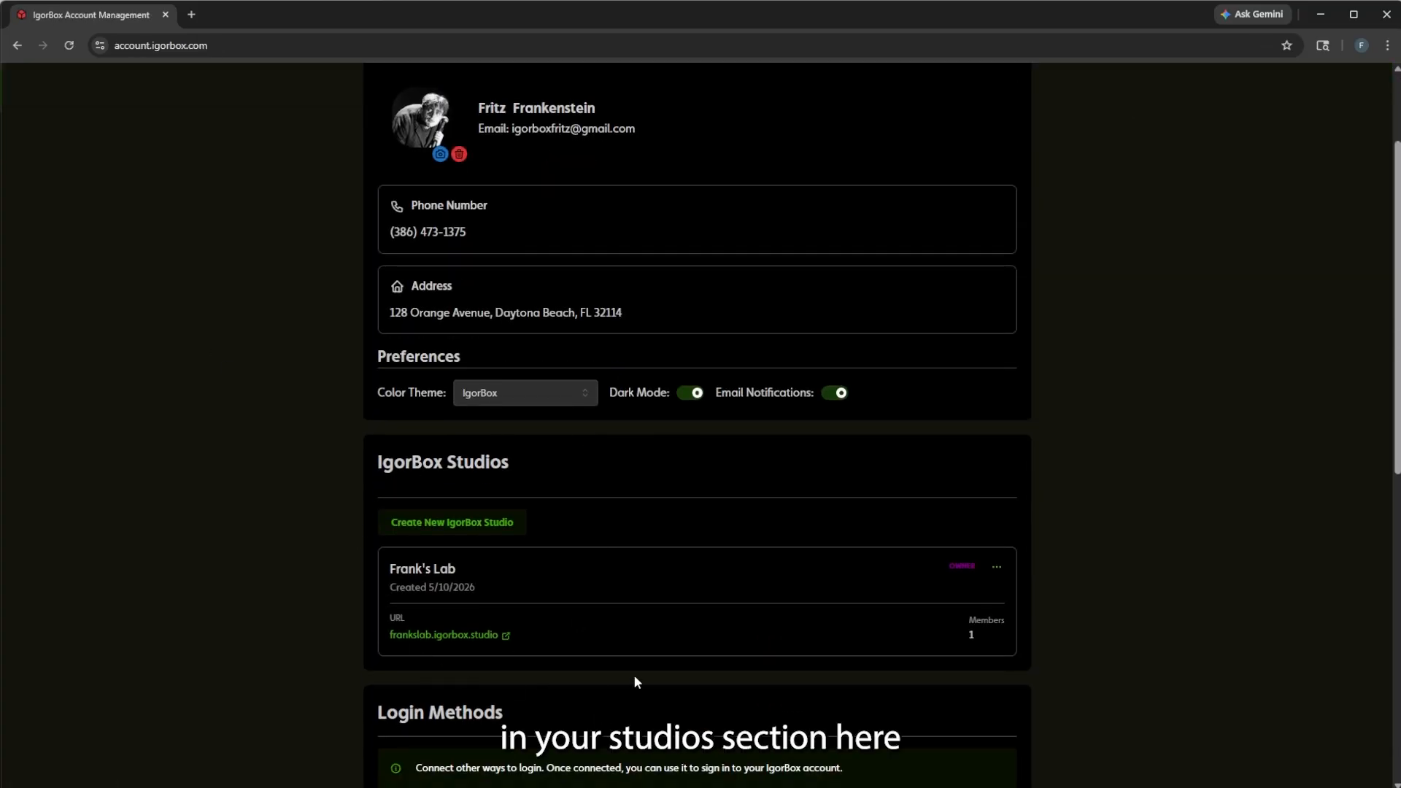
pyautogui.click(431, 635)
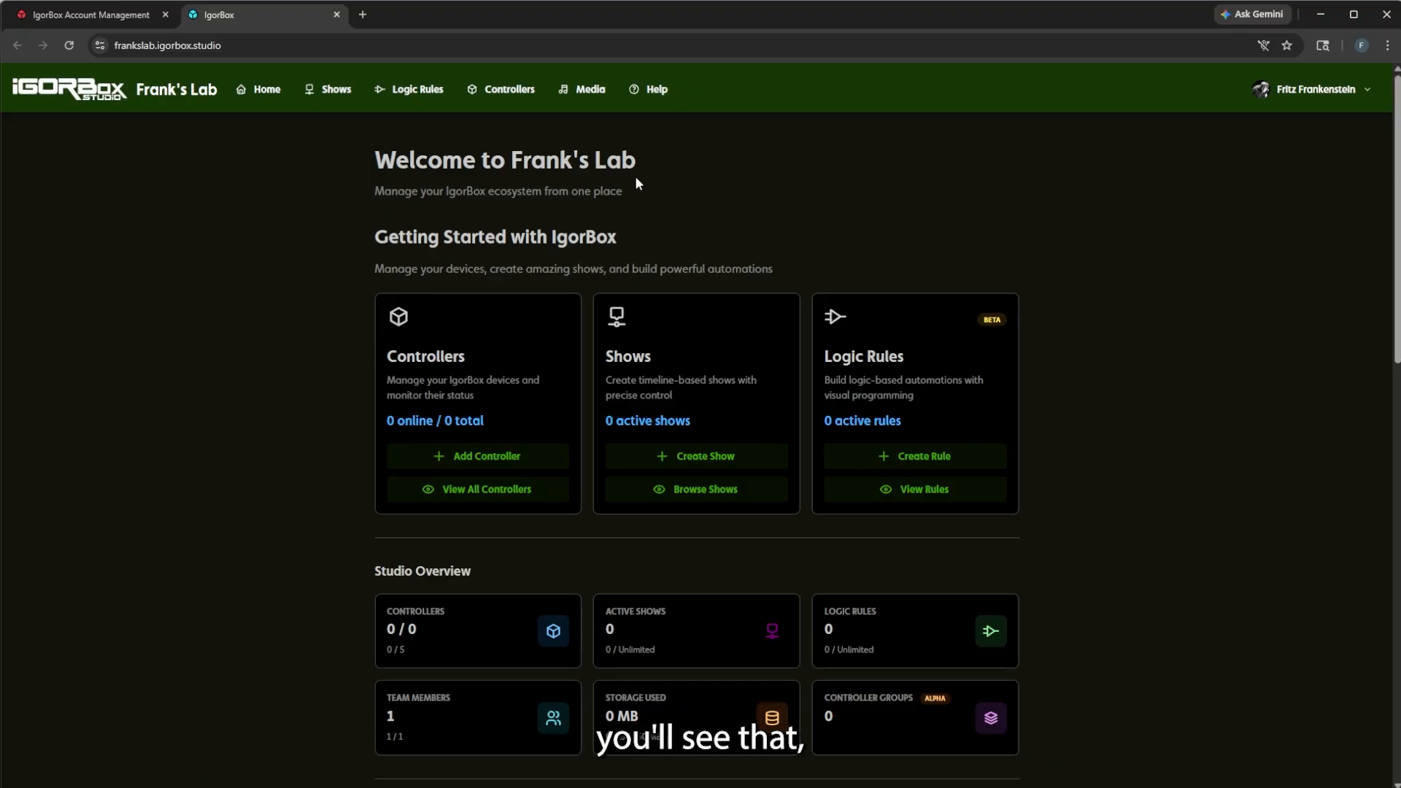
# Highlight the dashboard's welcome heading and studio name, then scroll down to Latest News & Updates.
pyautogui.moveTo(336, 168); pyautogui.dragTo(791, 189)
pyautogui.click(854, 192)
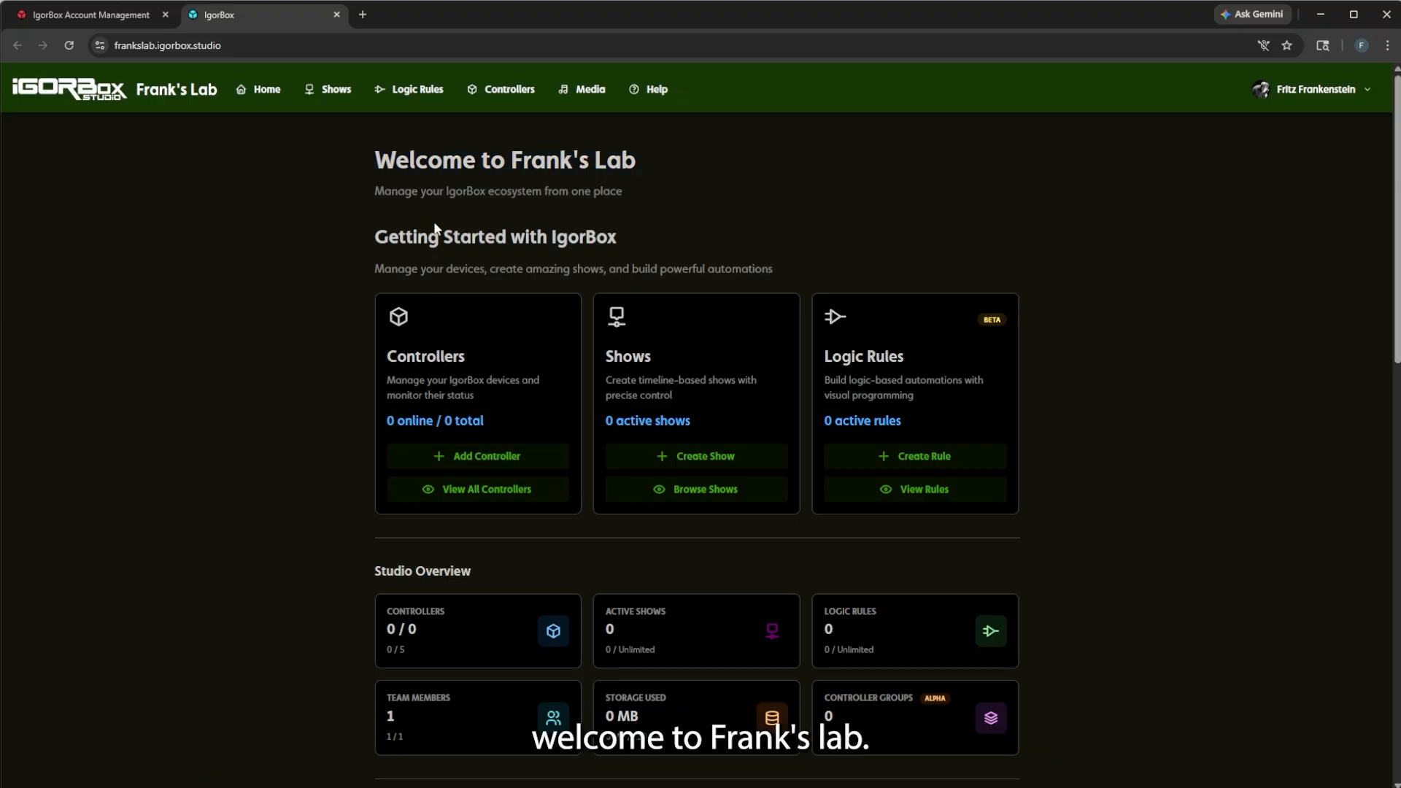
pyautogui.moveTo(197, 89); pyautogui.dragTo(135, 89)
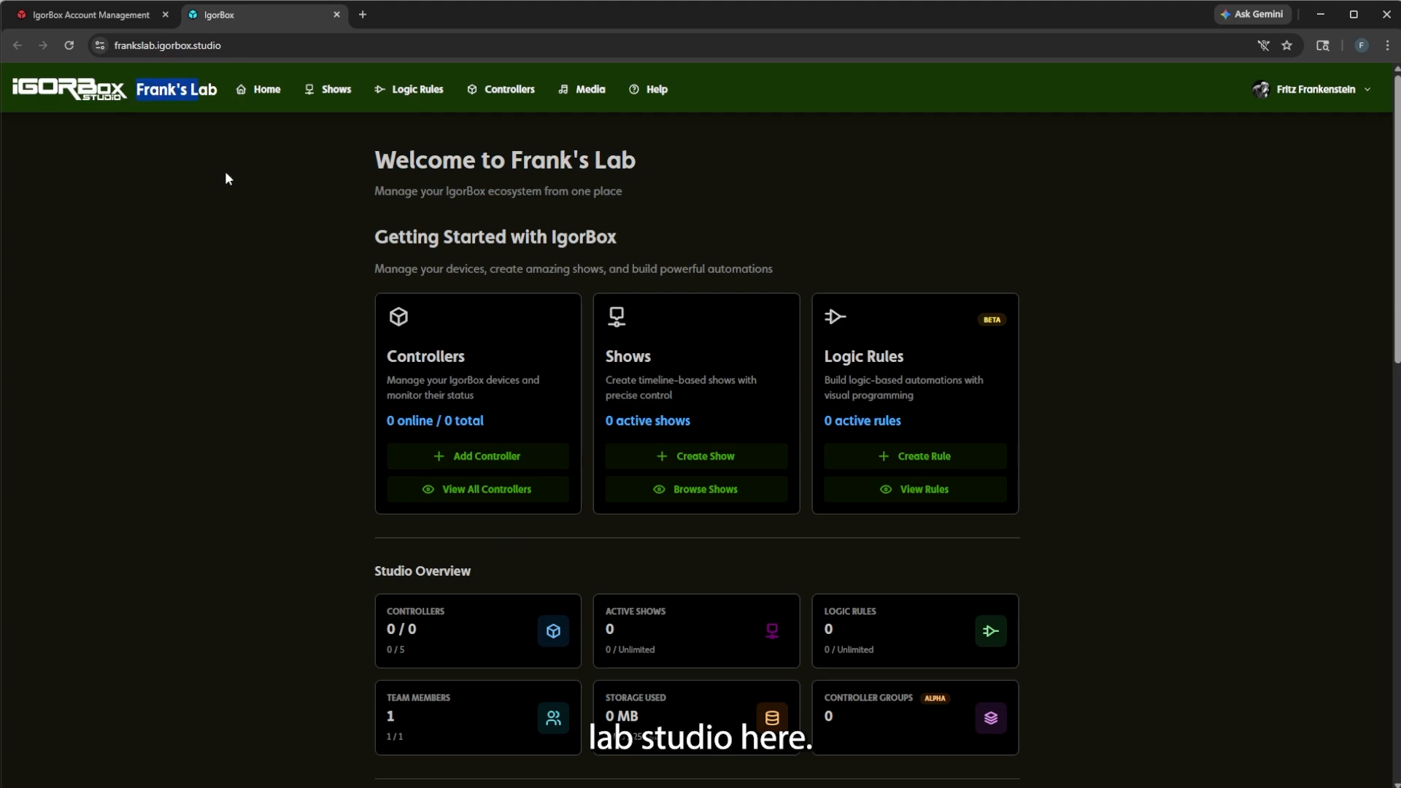
pyautogui.click(276, 242)
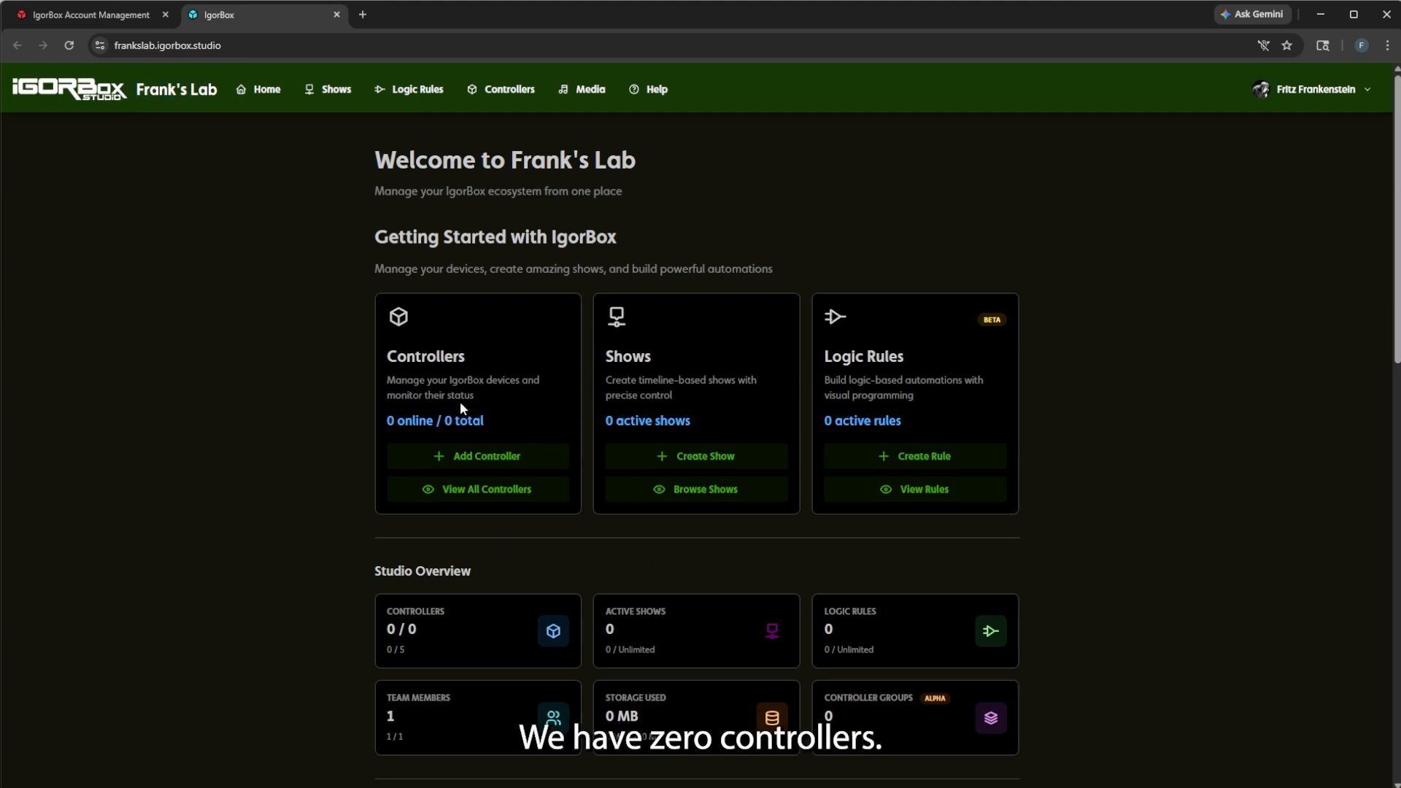
pyautogui.scroll(-2, 985, 537)
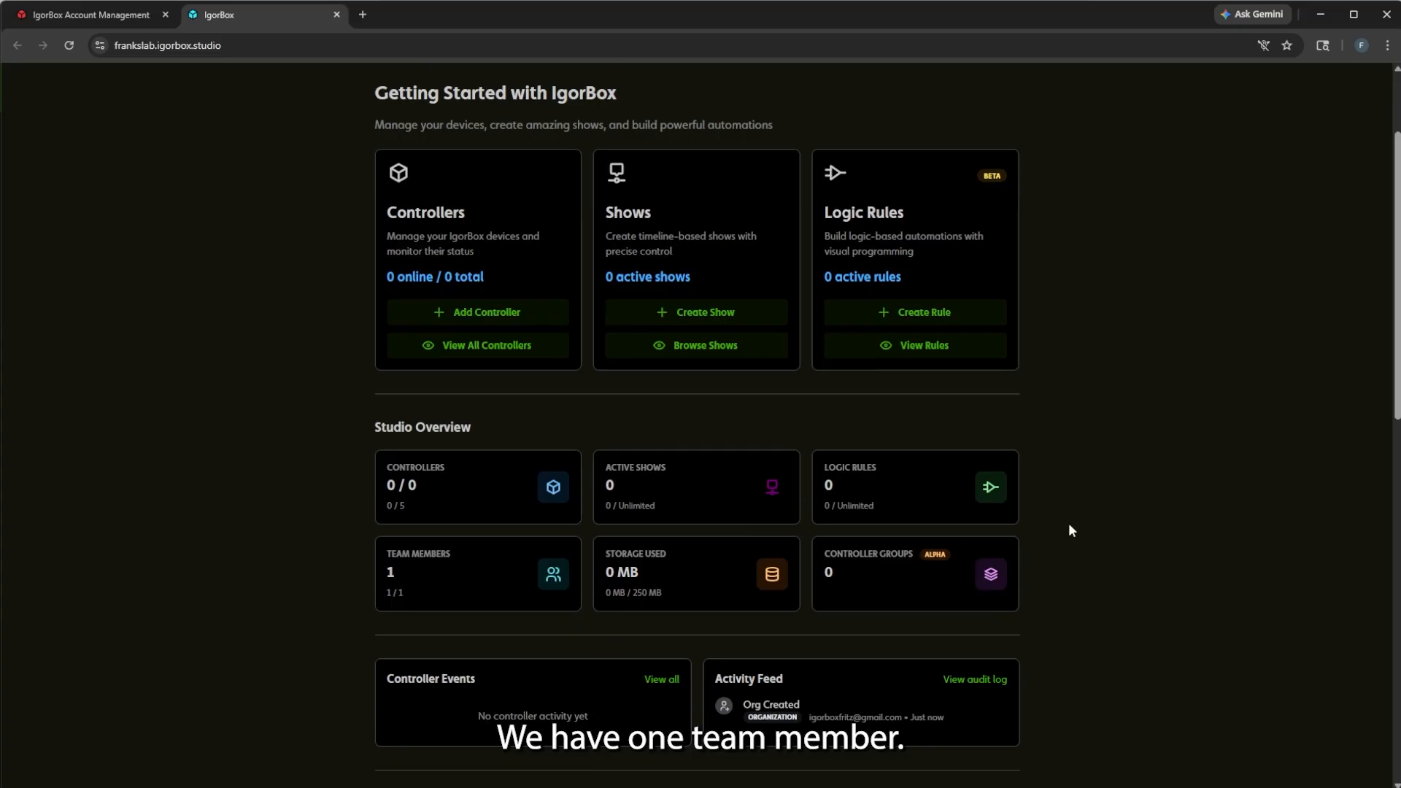
pyautogui.scroll(2, 996, 495)
pyautogui.scroll(-7, 470, 407)
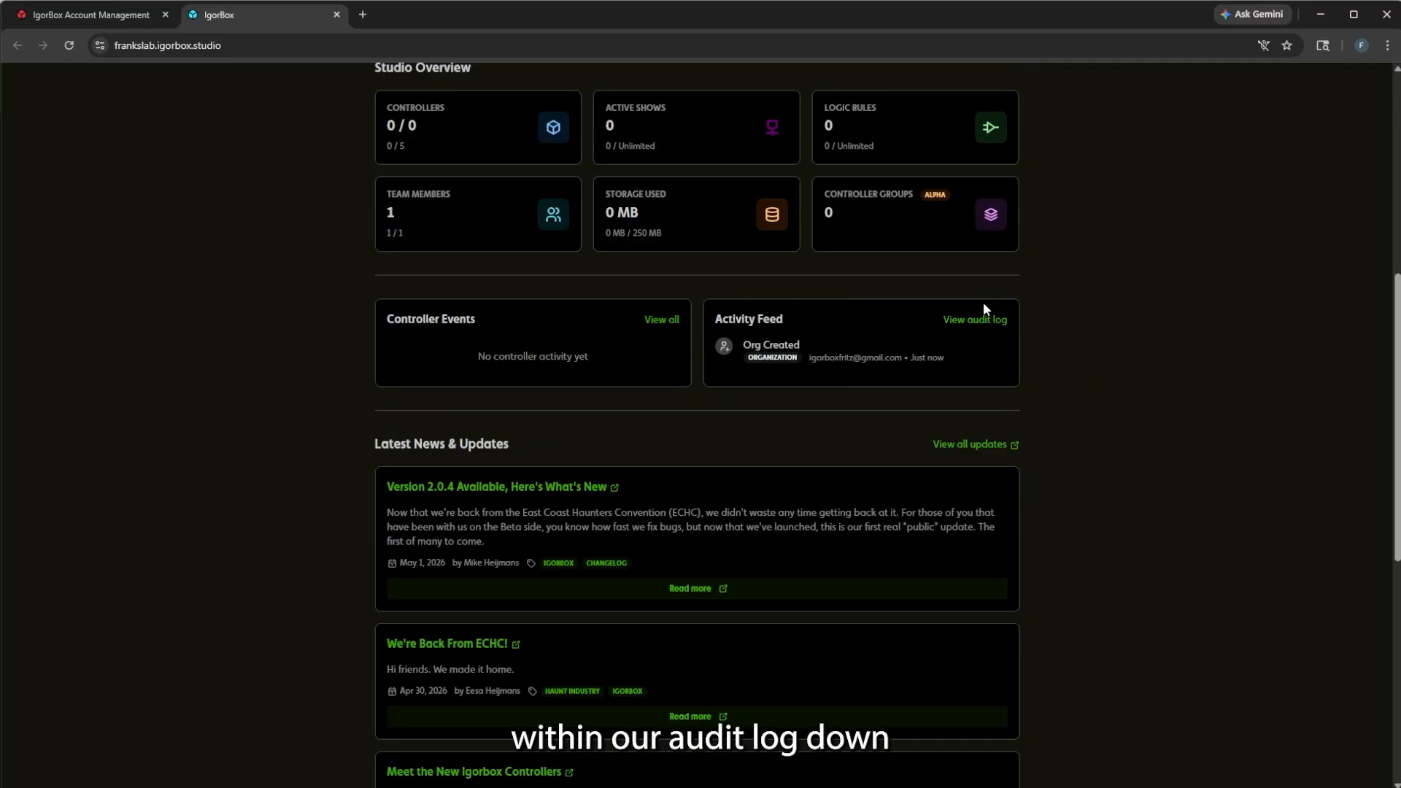
pyautogui.scroll(-2, 1012, 334)
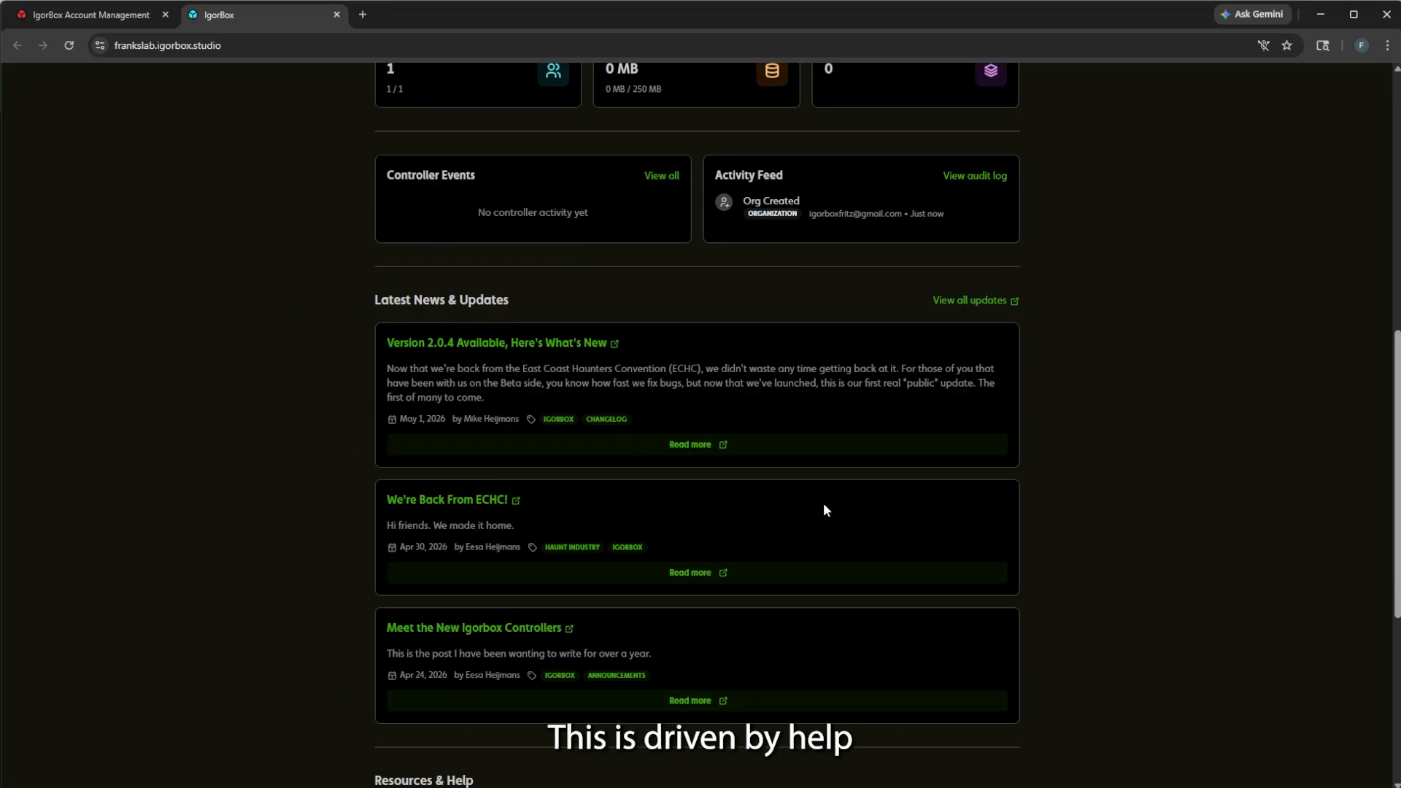
# Open the full news blog, scroll its posts, and return to the Frank's Lab dashboard tab.
pyautogui.click(945, 302)
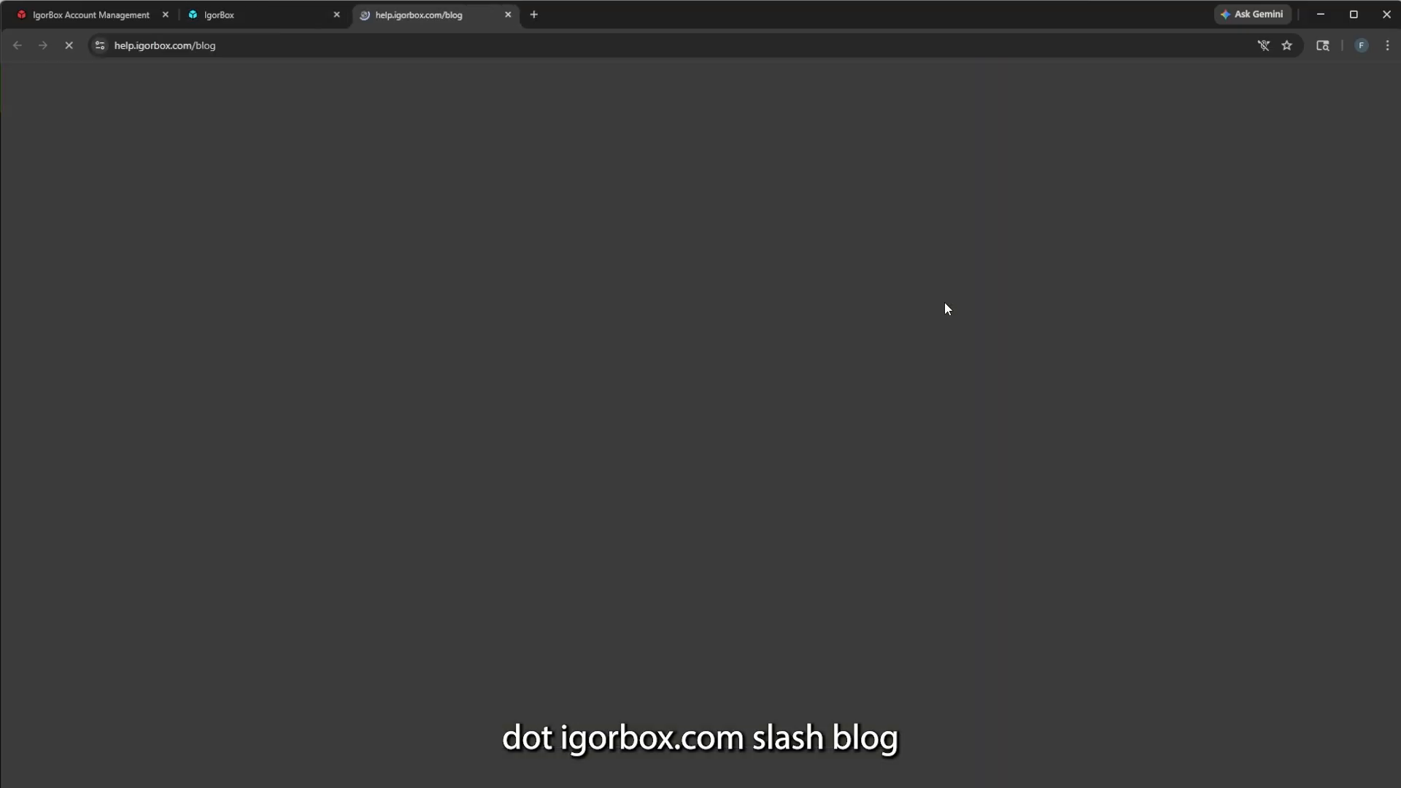
pyautogui.scroll(-13, 554, 138)
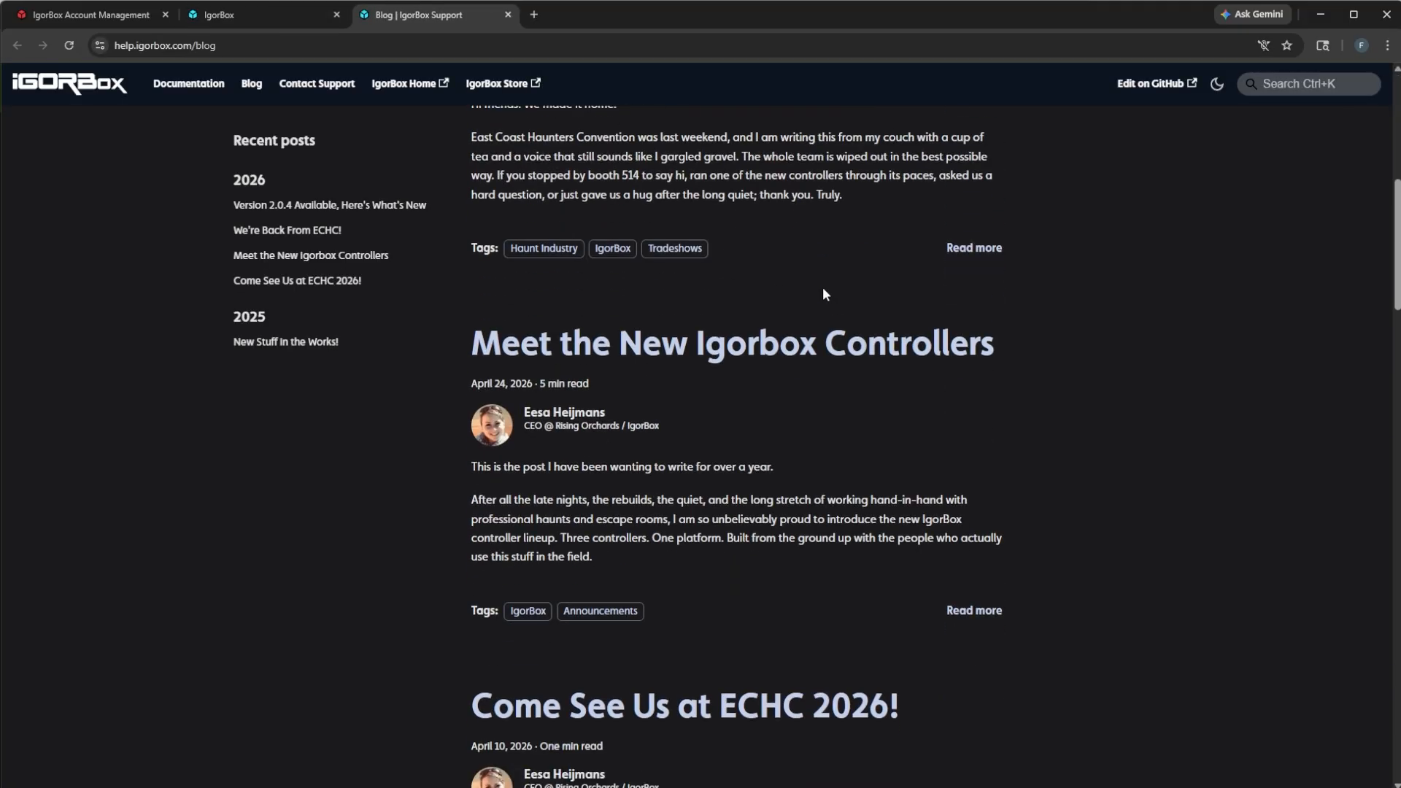
pyautogui.click(238, 16)
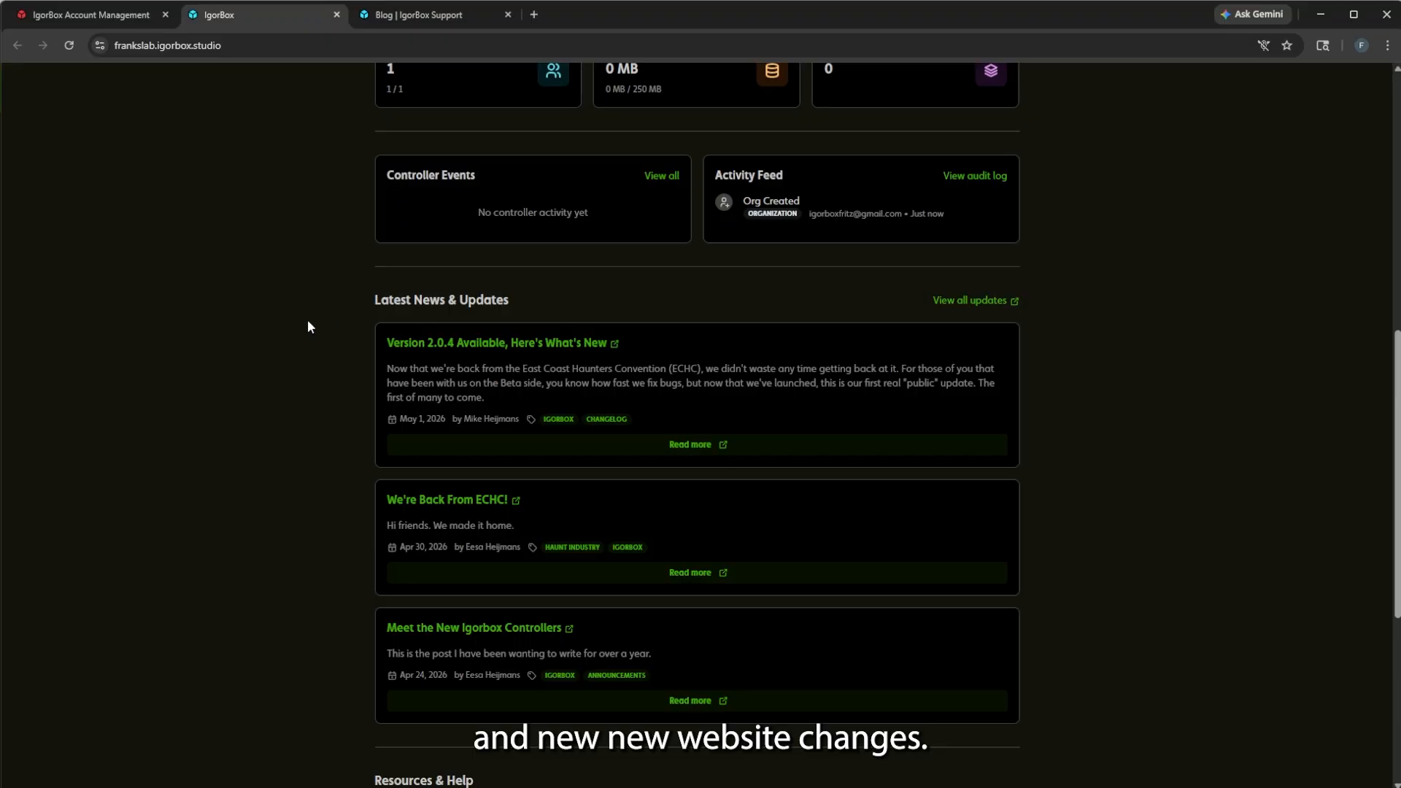
# Open Studio Settings from the user menu, glancing at the account page tab and back.
pyautogui.scroll(5, 1088, 482)
pyautogui.scroll(-4, 1088, 482)
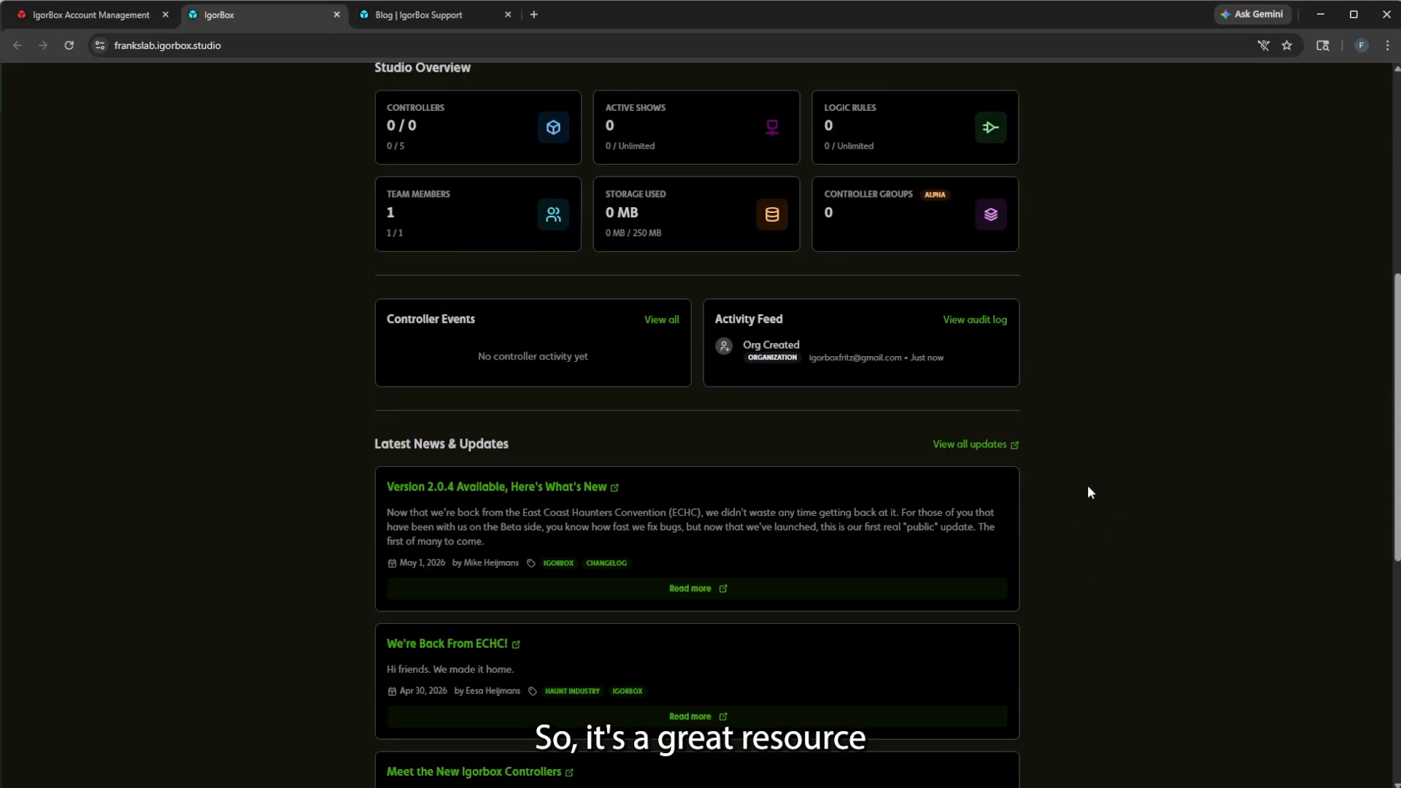
pyautogui.scroll(1, 1088, 484)
pyautogui.scroll(-7, 888, 593)
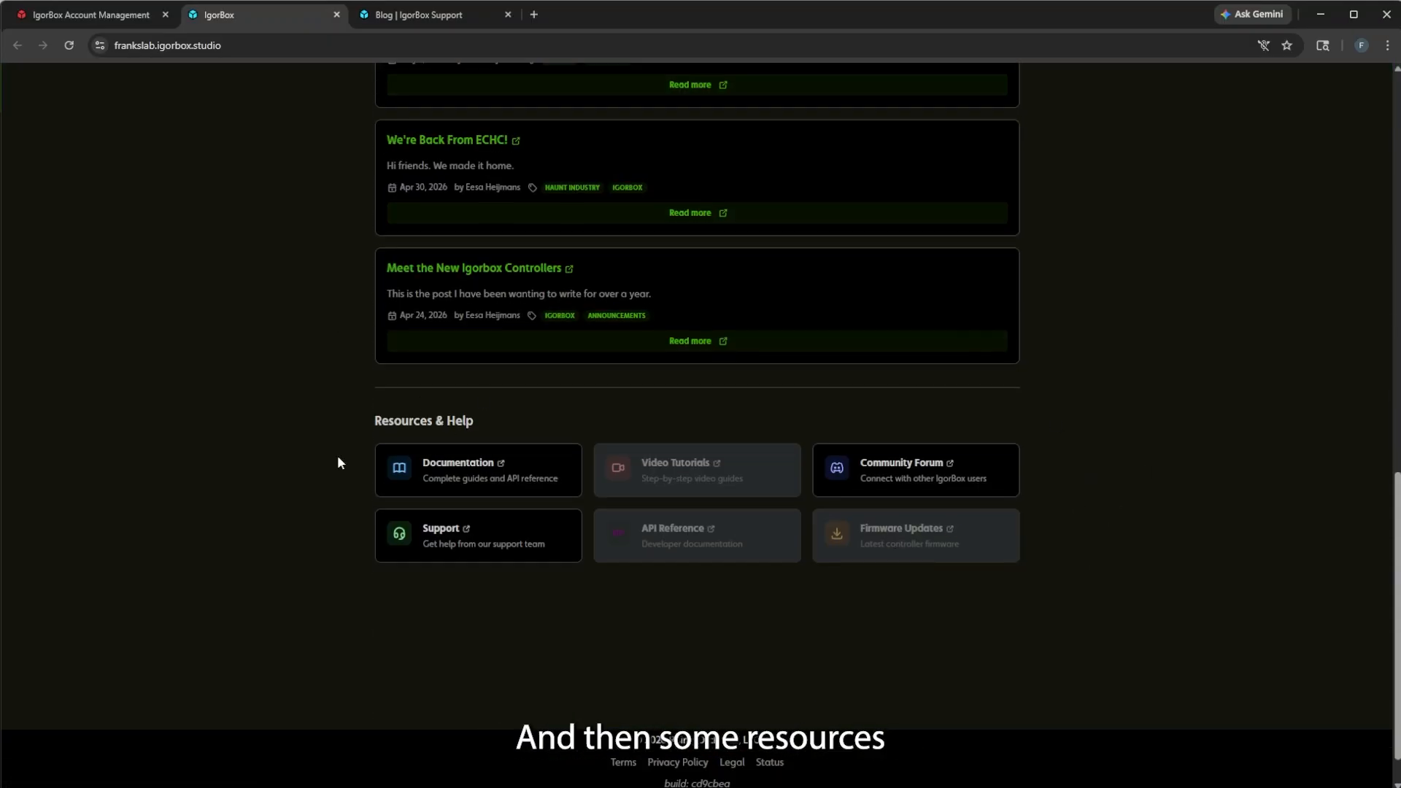
pyautogui.scroll(10, 876, 511)
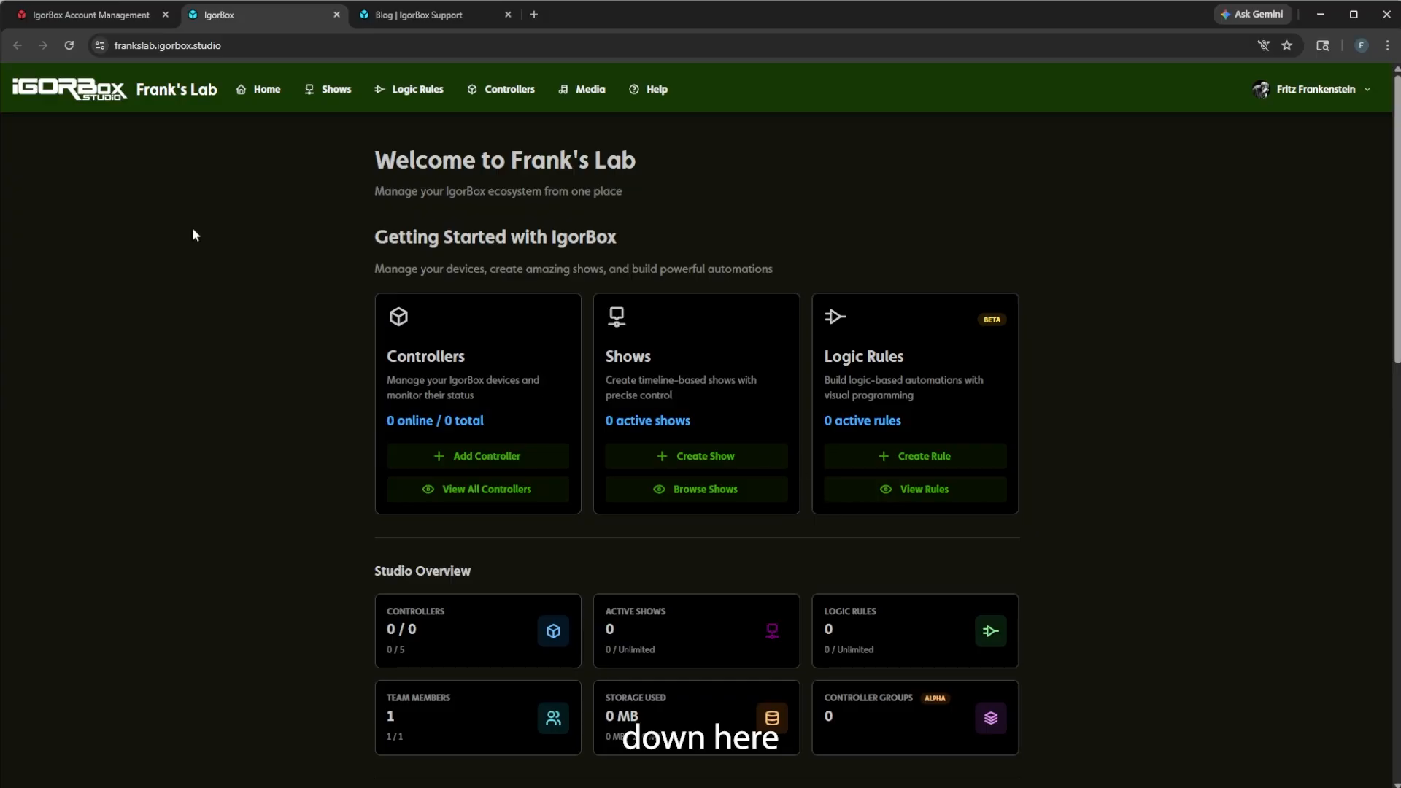
pyautogui.click(1316, 92)
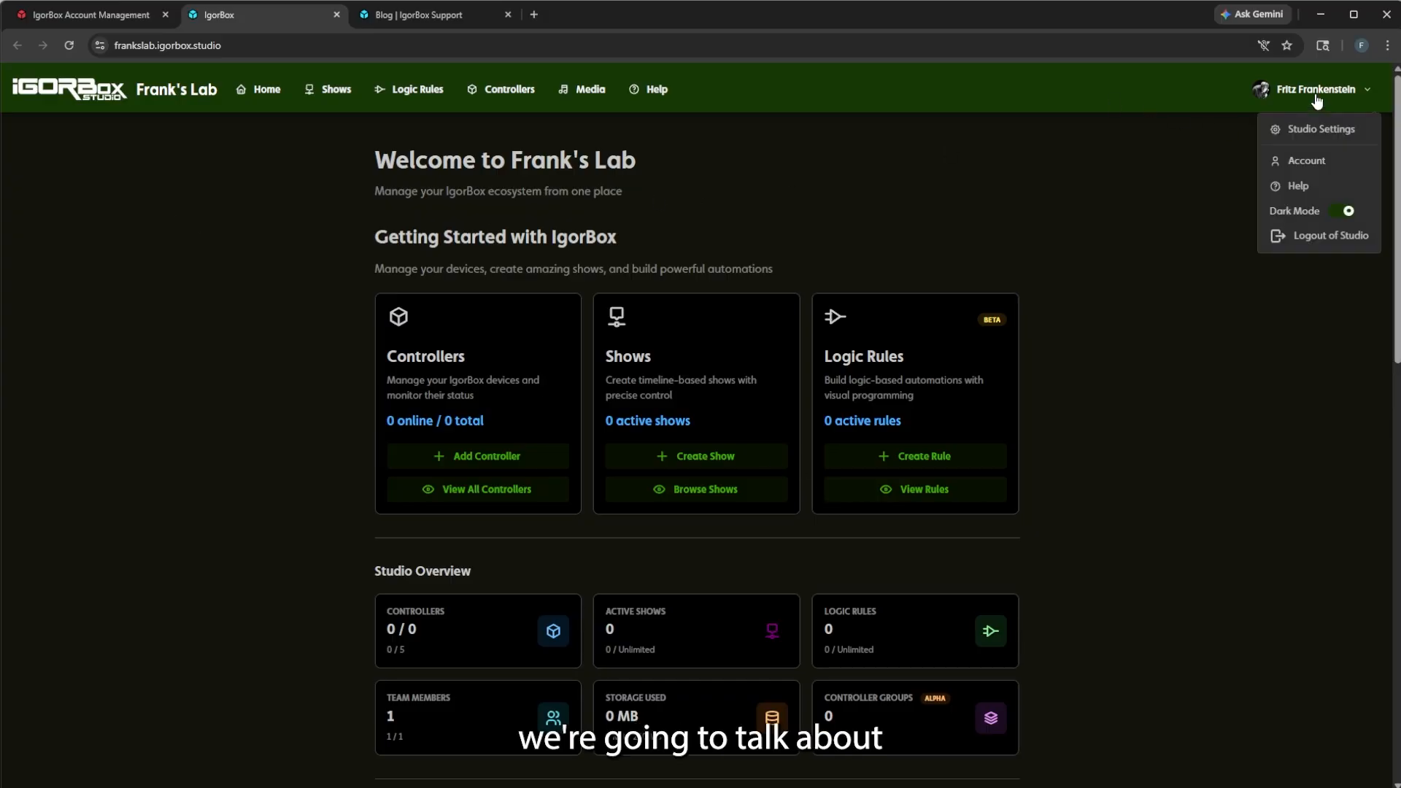
pyautogui.click(1312, 124)
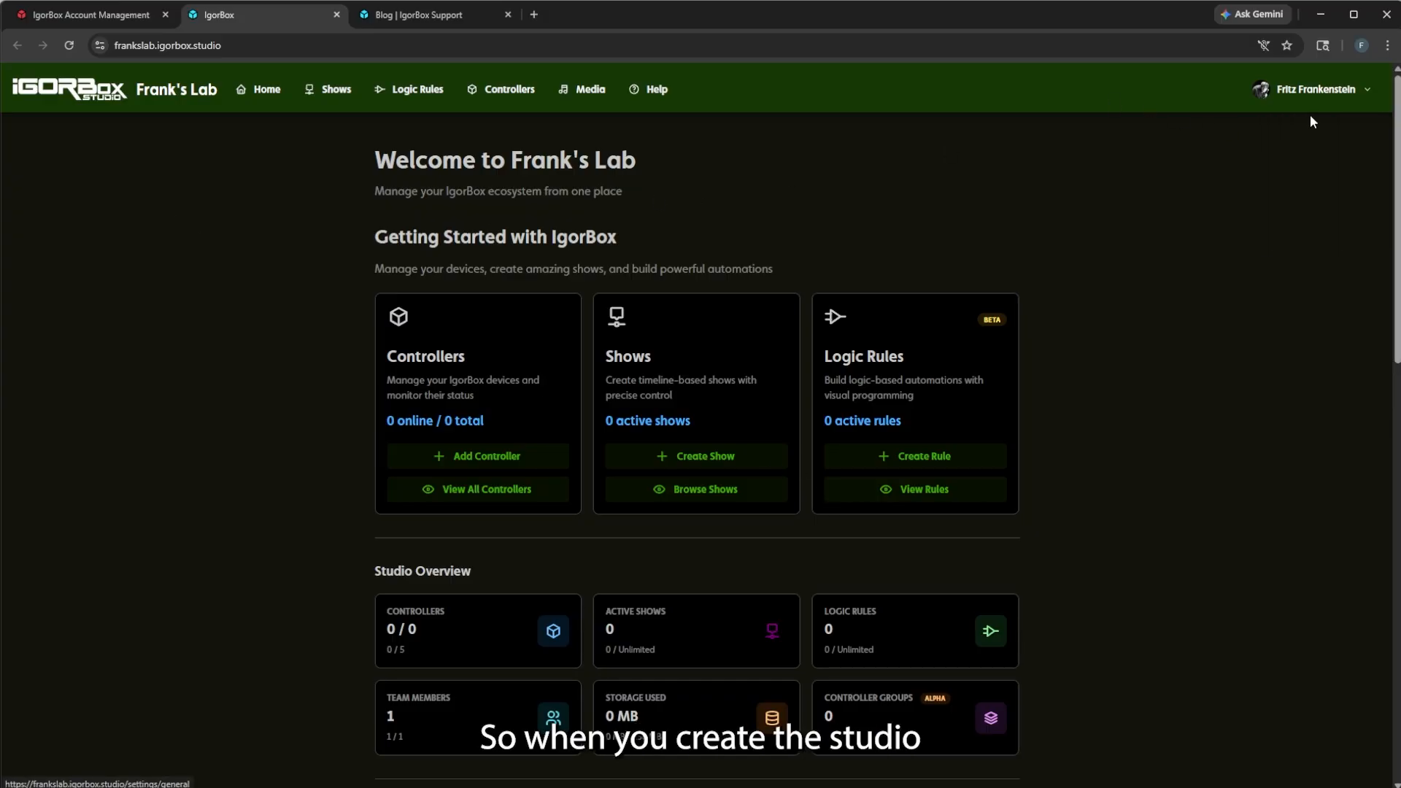
pyautogui.click(137, 15)
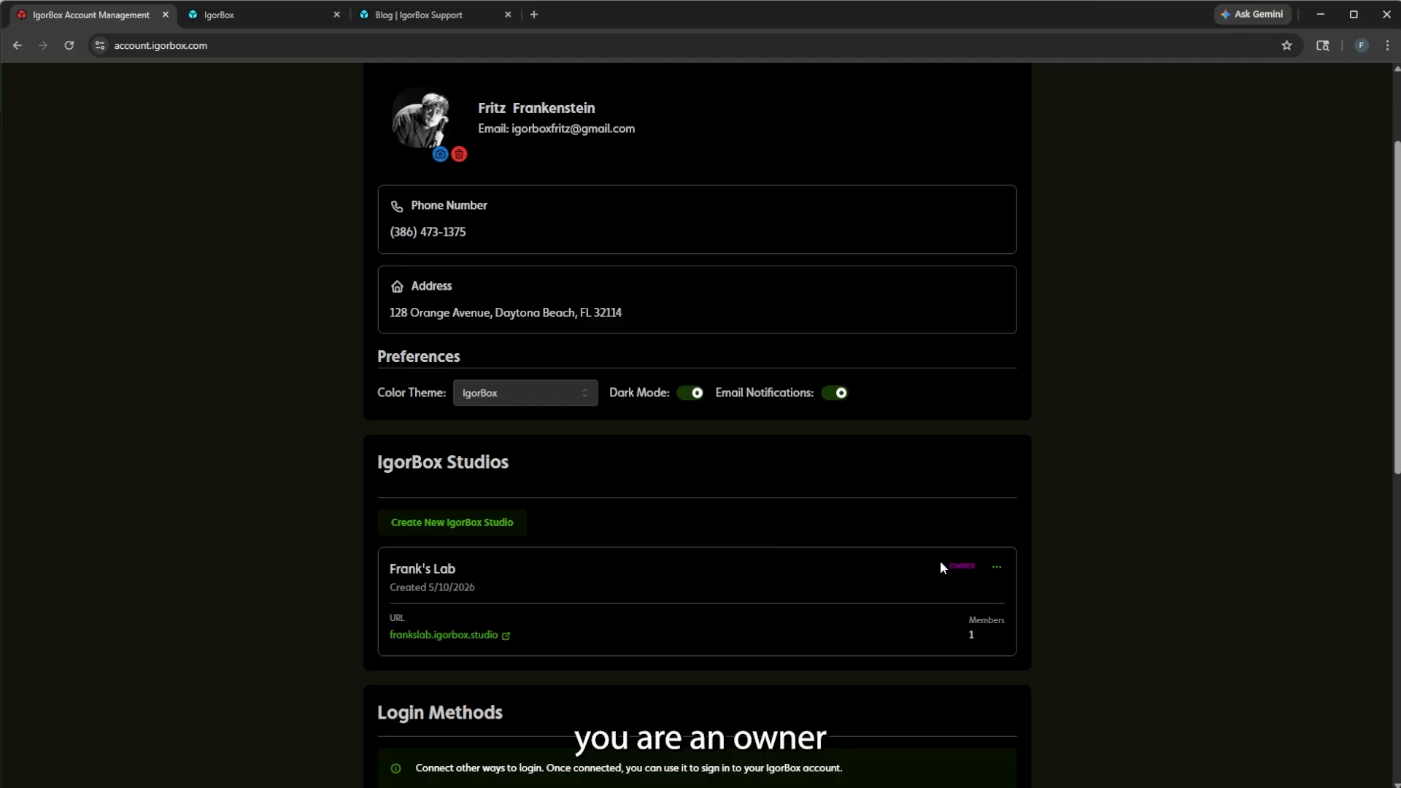
pyautogui.click(223, 16)
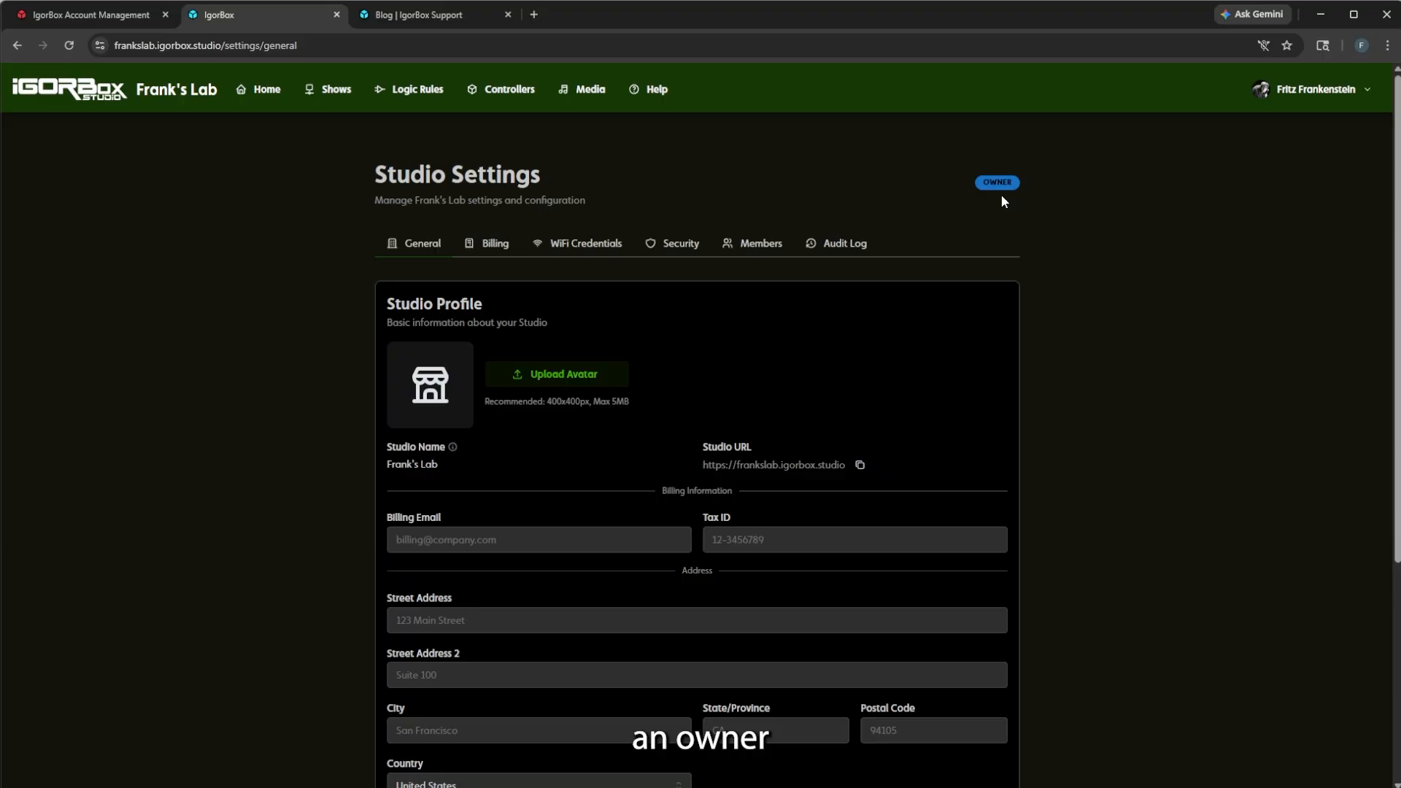
# Open Frank's Lab's Edit Studio form on the account page and cancel without changes.
pyautogui.click(92, 15)
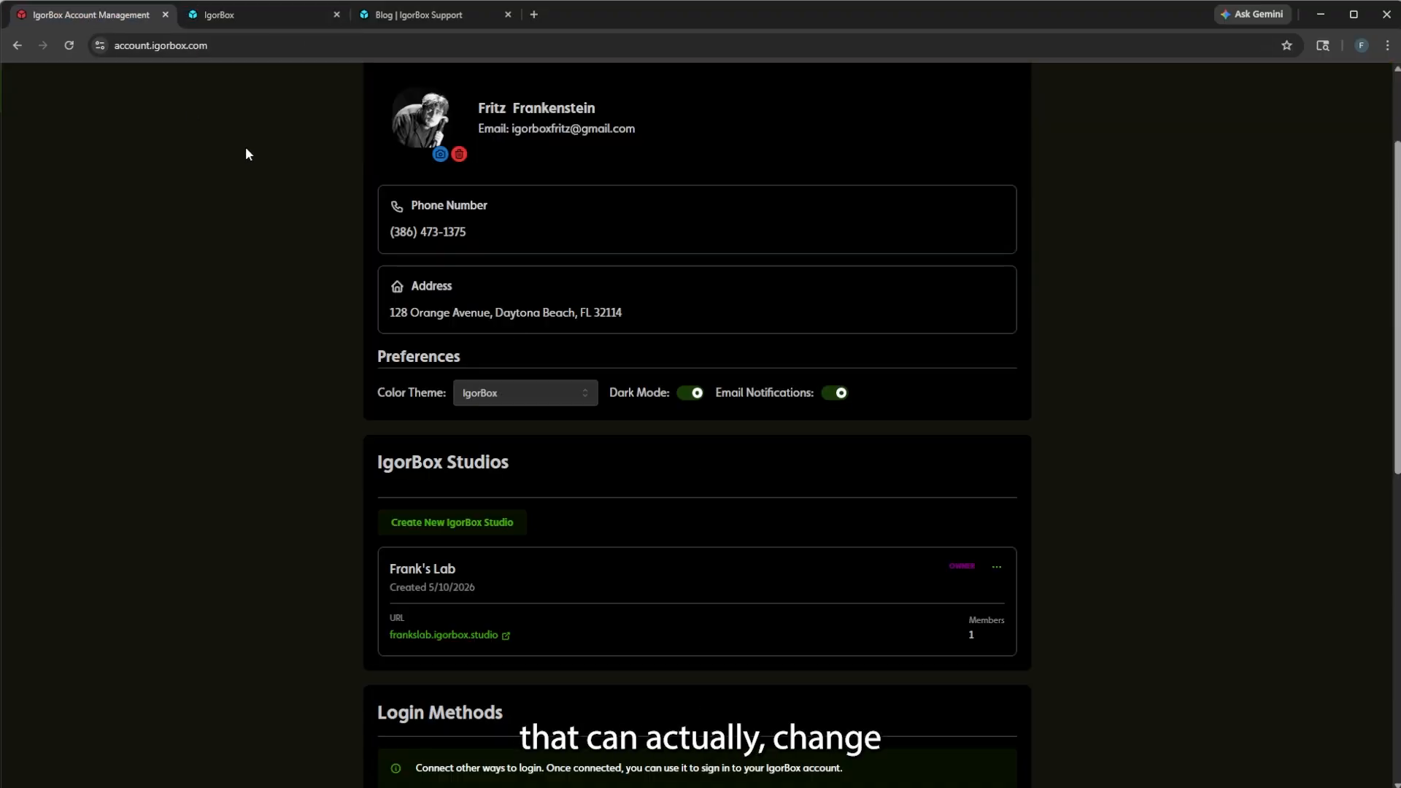
pyautogui.click(1000, 569)
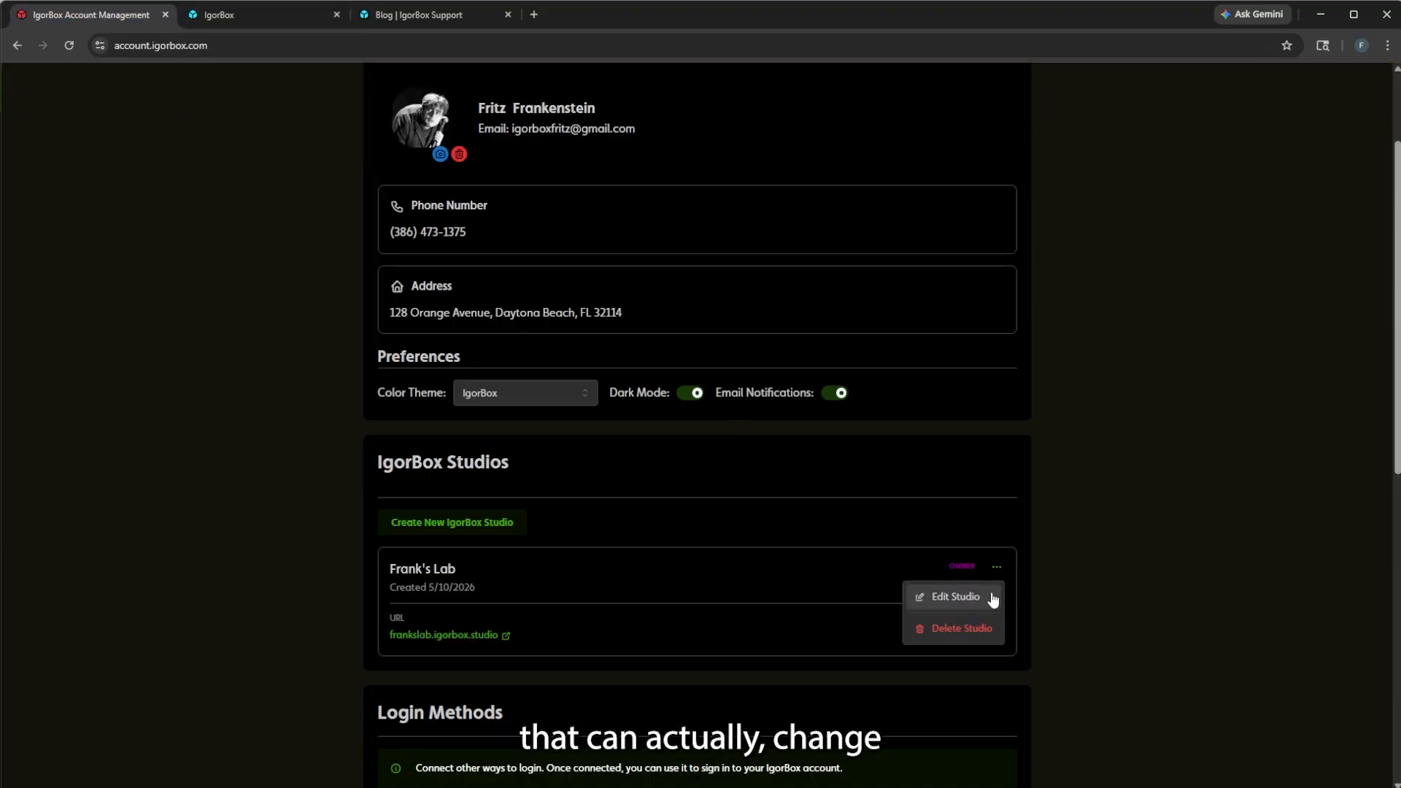
pyautogui.click(914, 595)
pyautogui.moveTo(562, 188); pyautogui.dragTo(425, 195)
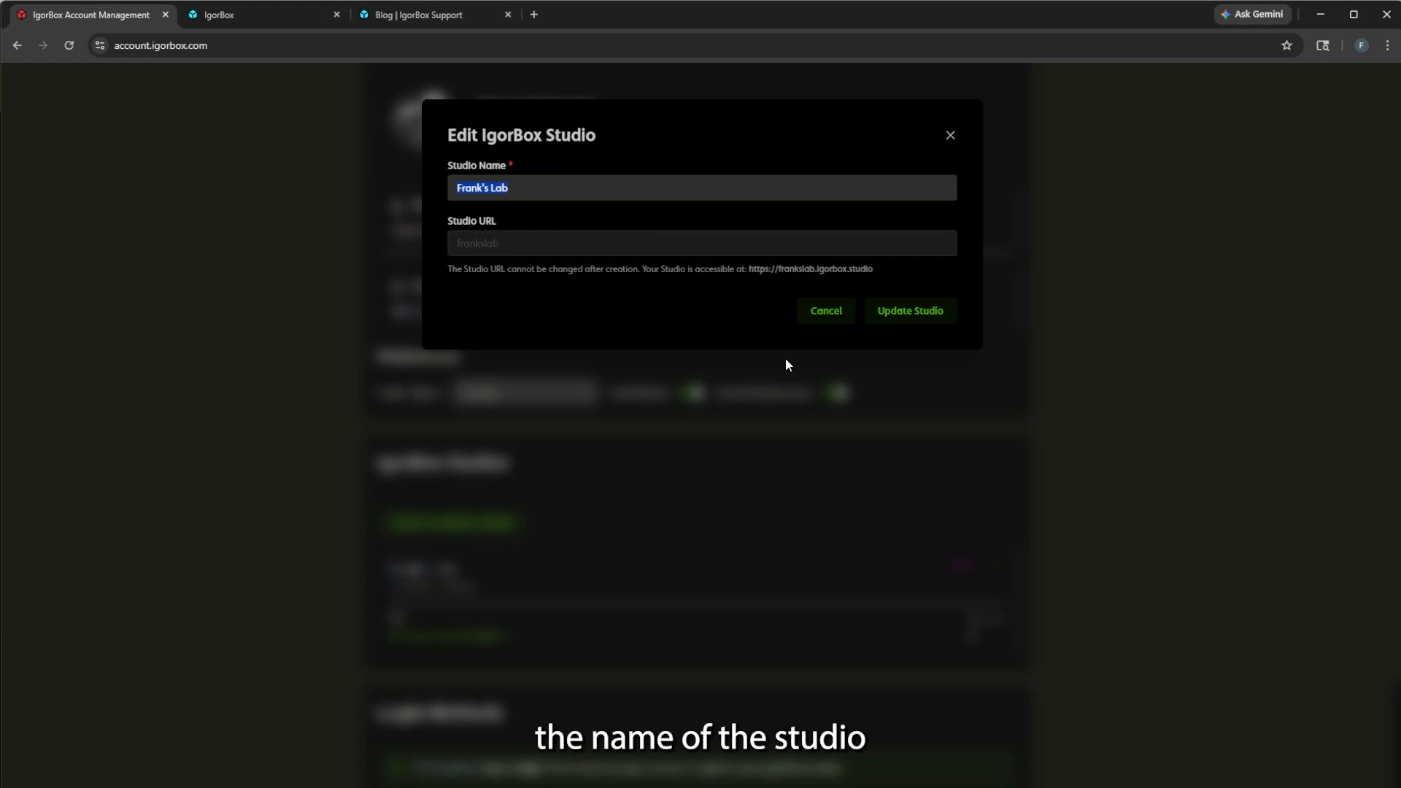
pyautogui.click(818, 310)
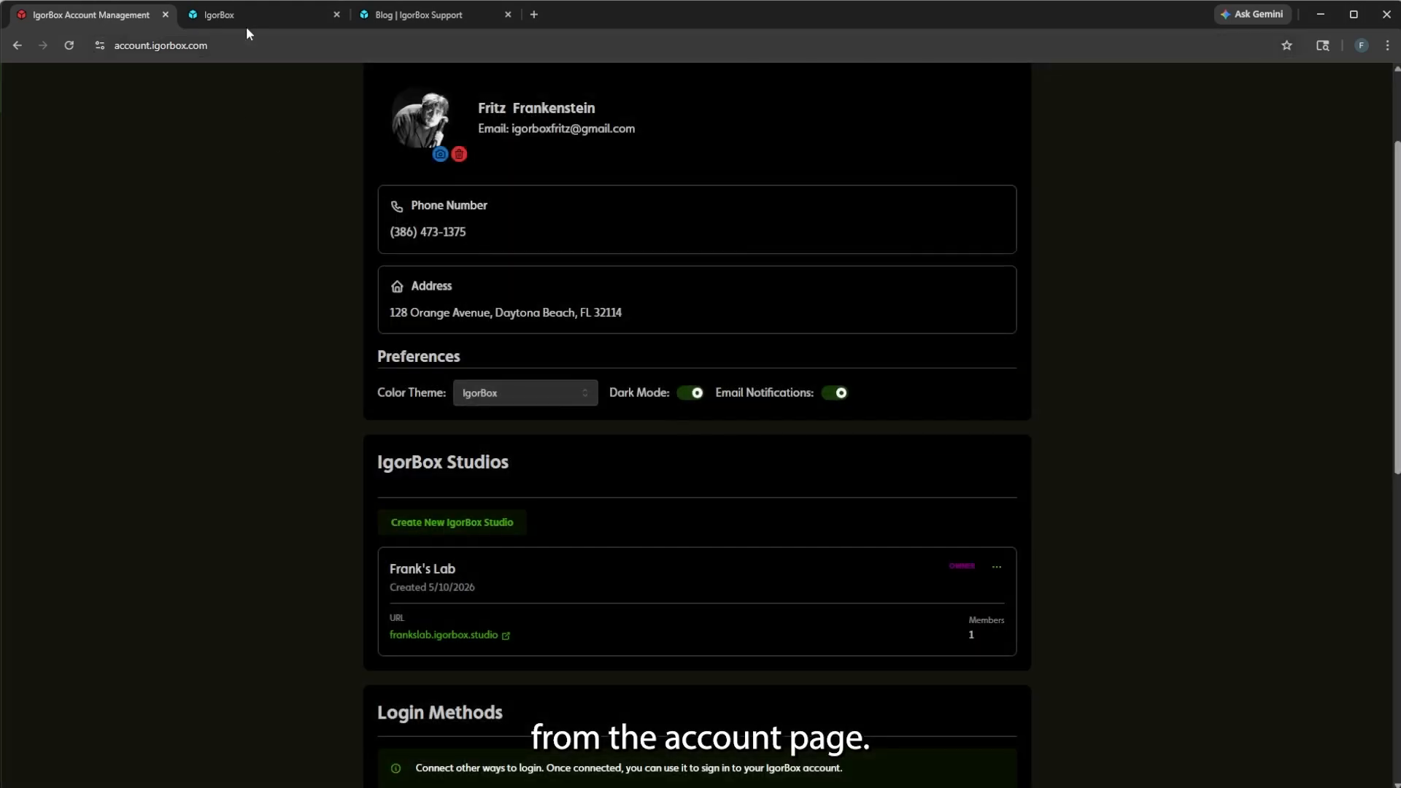
pyautogui.click(247, 27)
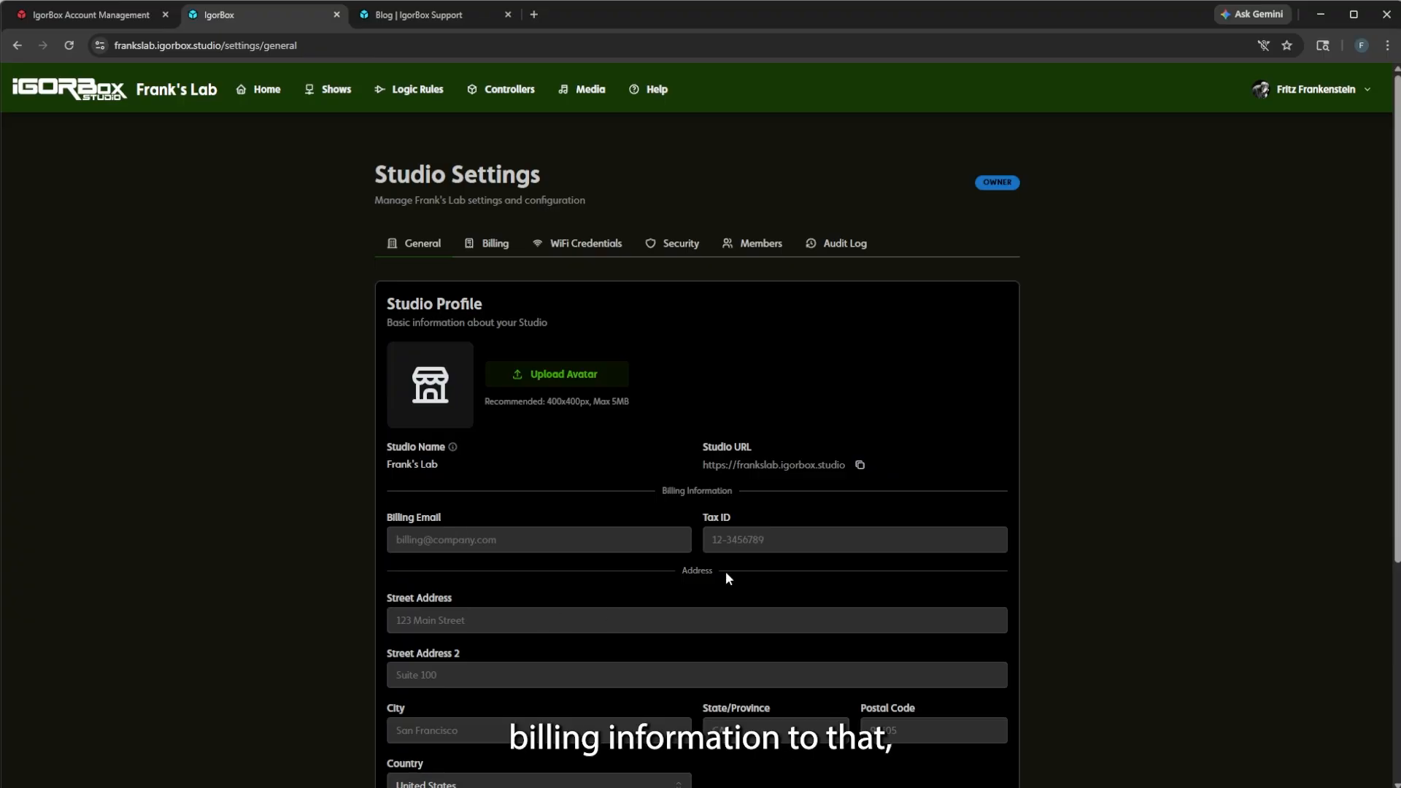
pyautogui.scroll(-1, 855, 587)
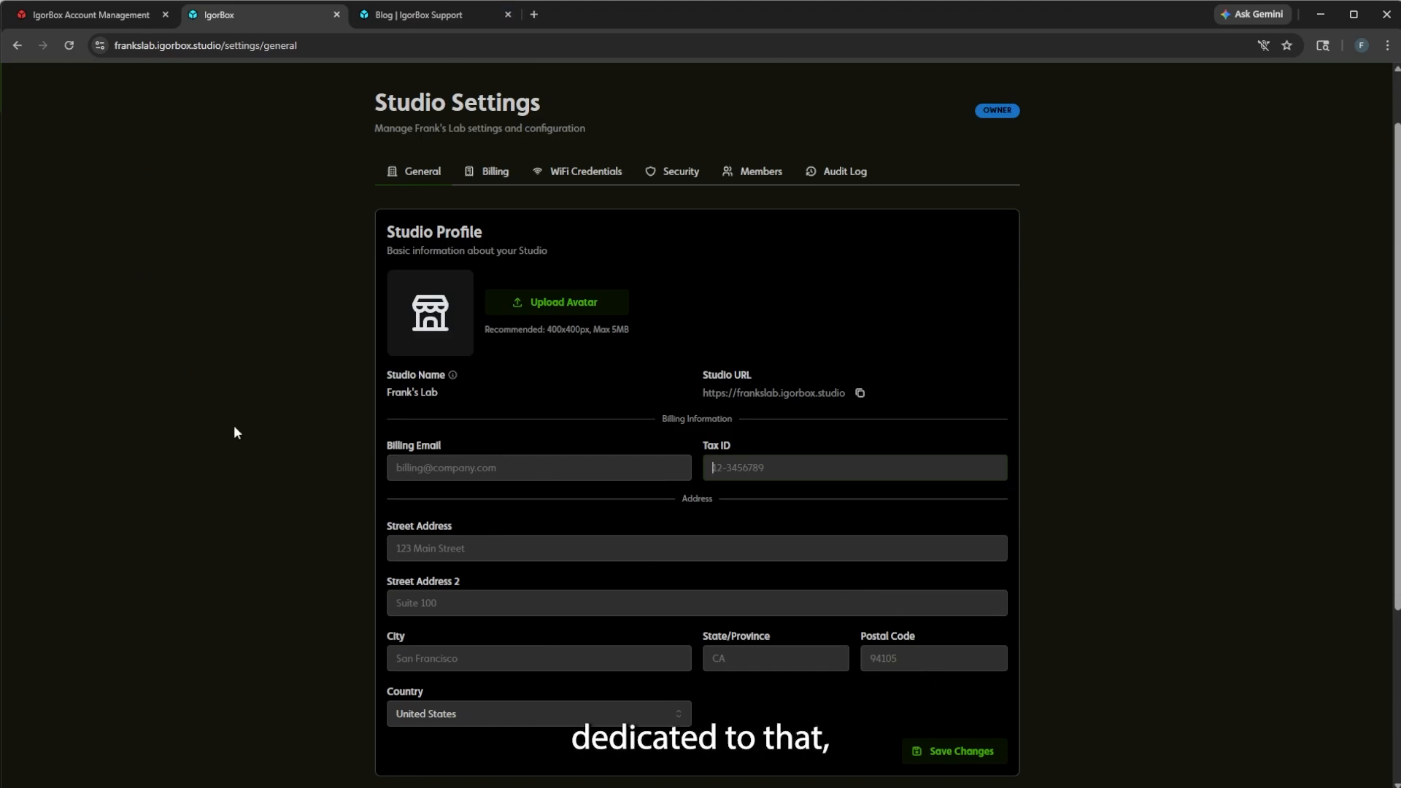
pyautogui.scroll(1, 365, 416)
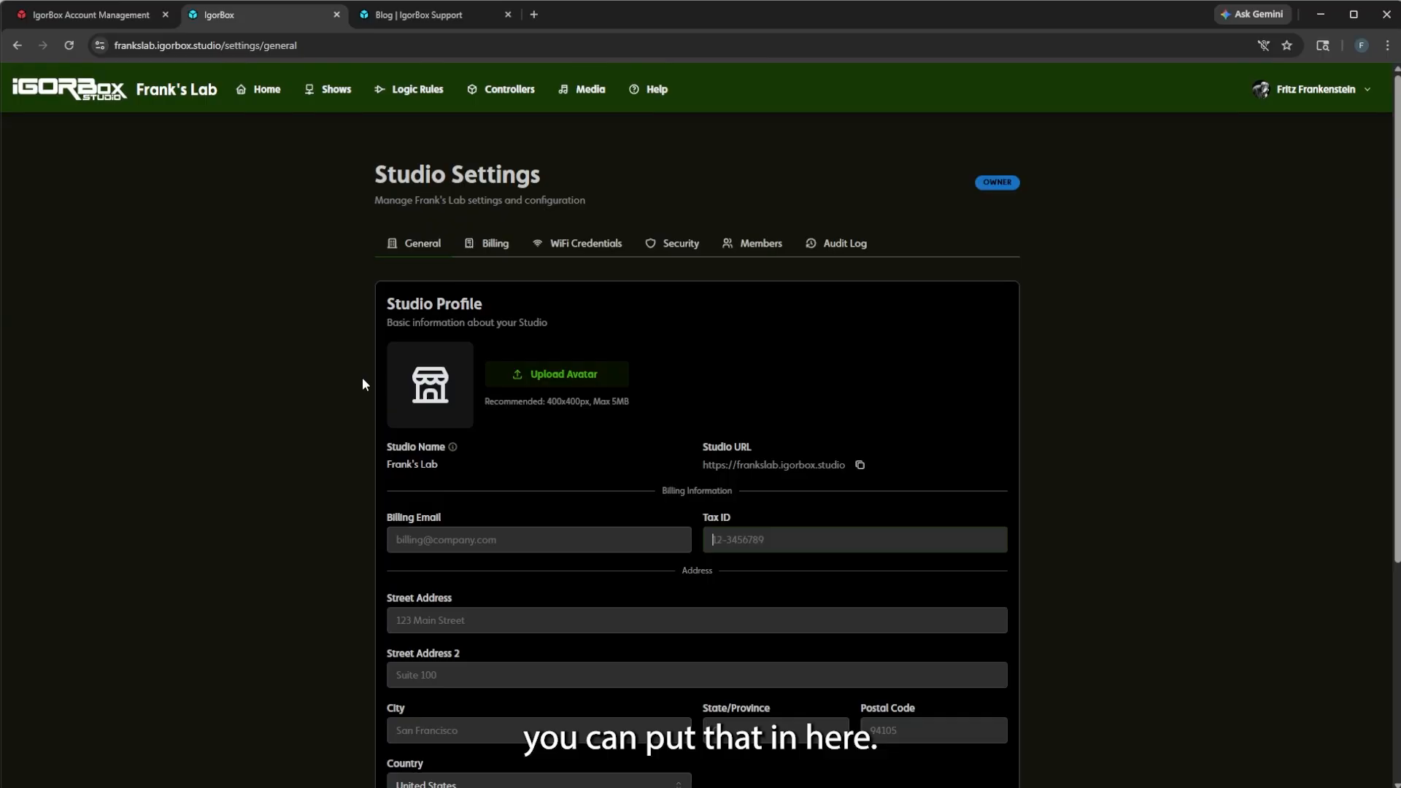
# Open the Billing settings and point out the Free current plan line.
pyautogui.click(474, 246)
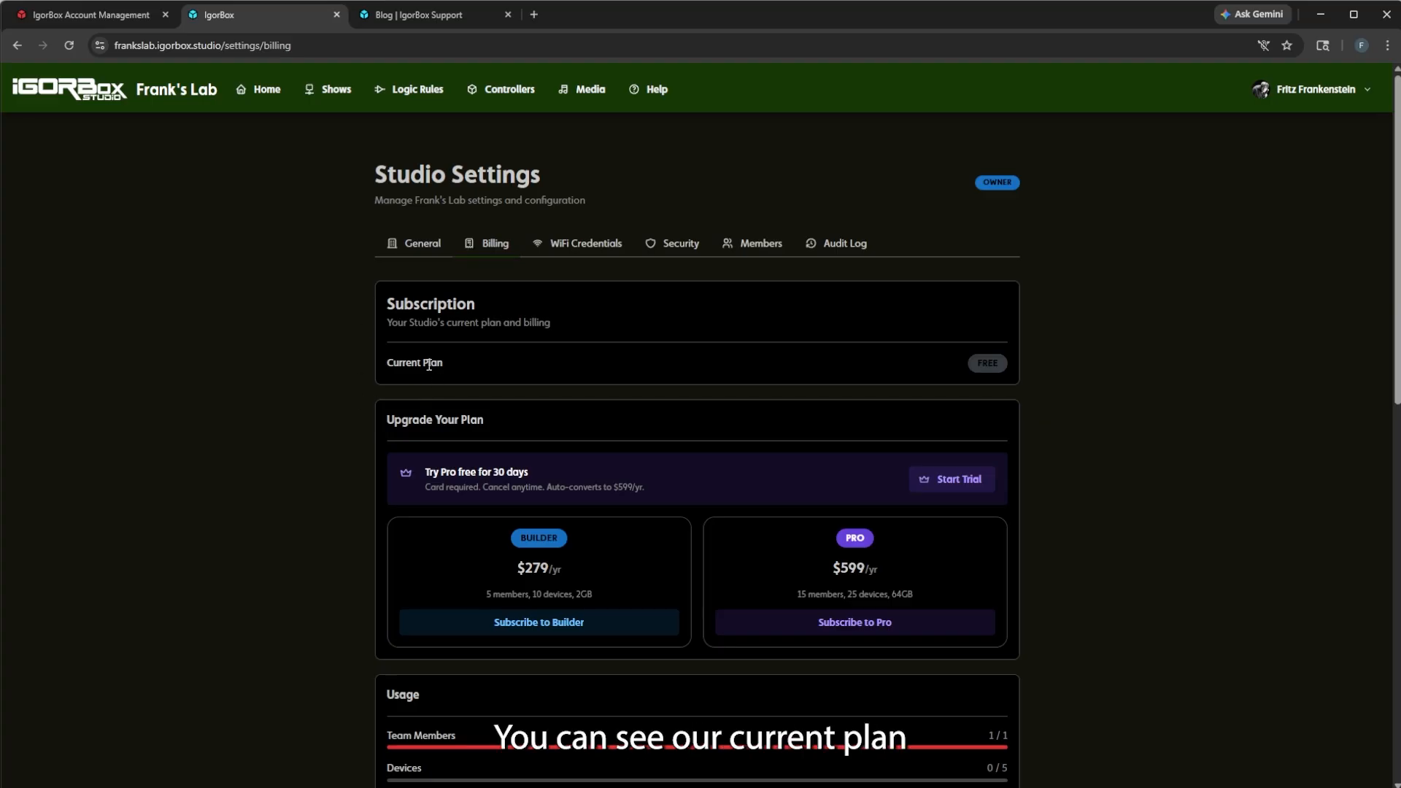
pyautogui.moveTo(385, 362); pyautogui.dragTo(536, 365)
pyautogui.click(1029, 368)
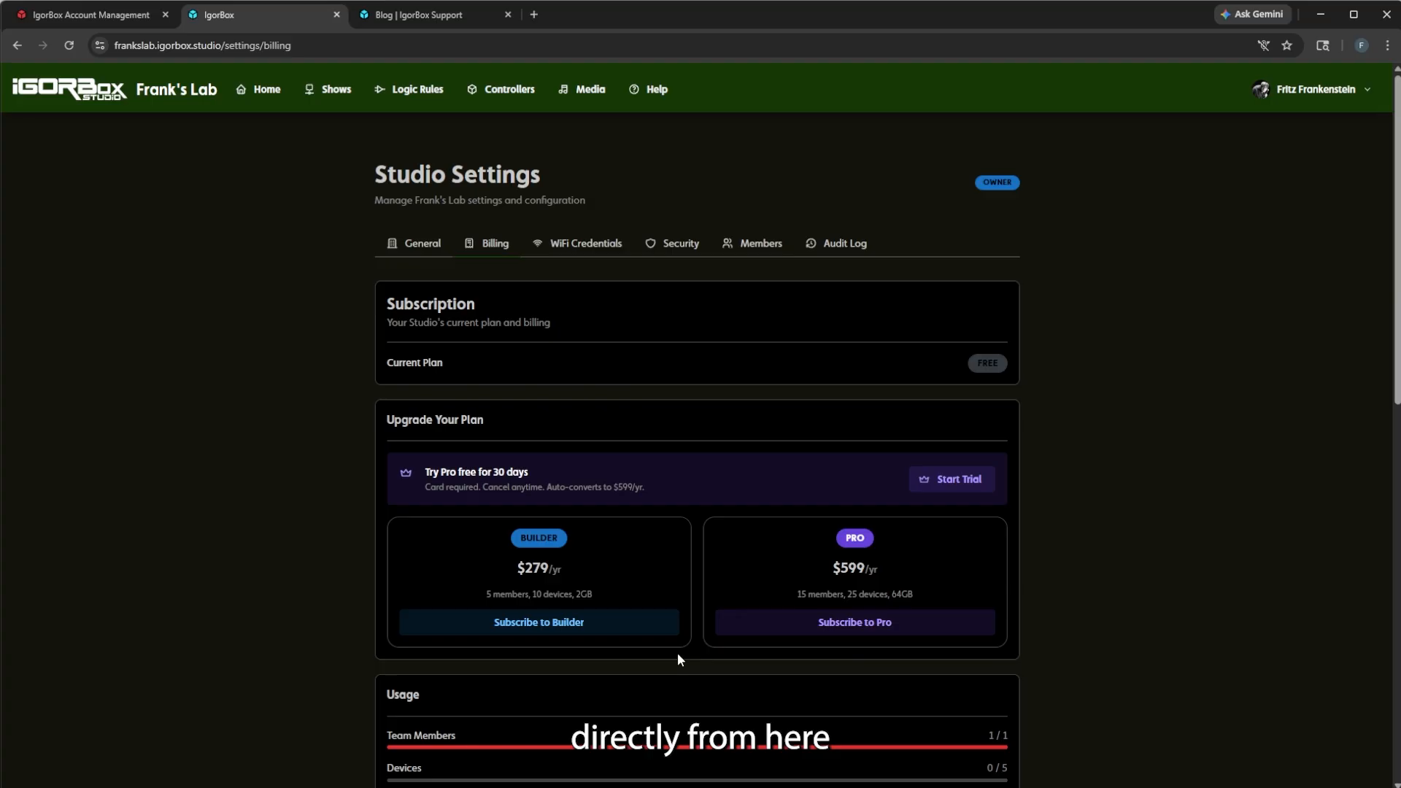
pyautogui.scroll(-3, 679, 657)
pyautogui.scroll(-2, 785, 511)
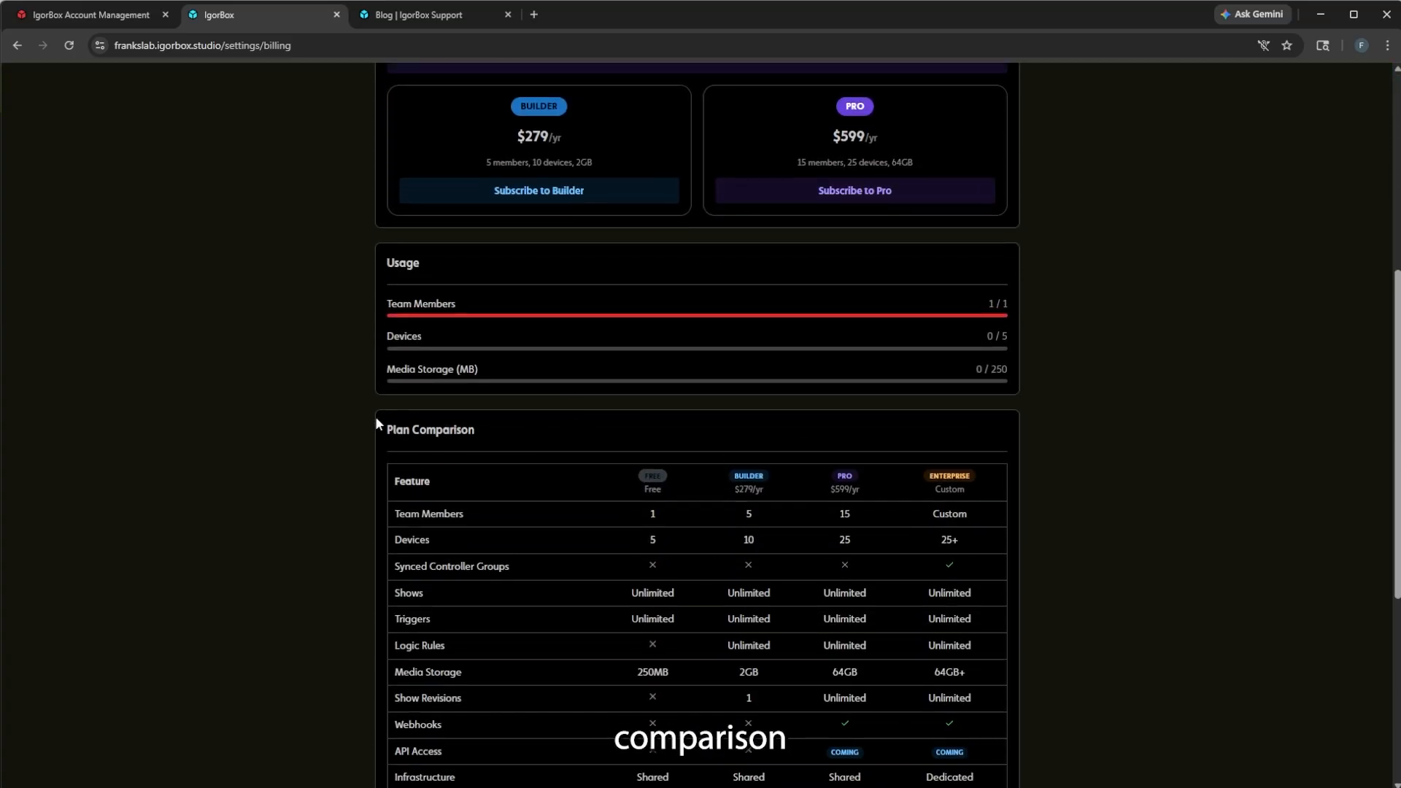
pyautogui.scroll(-3, 379, 426)
pyautogui.scroll(2, 1216, 536)
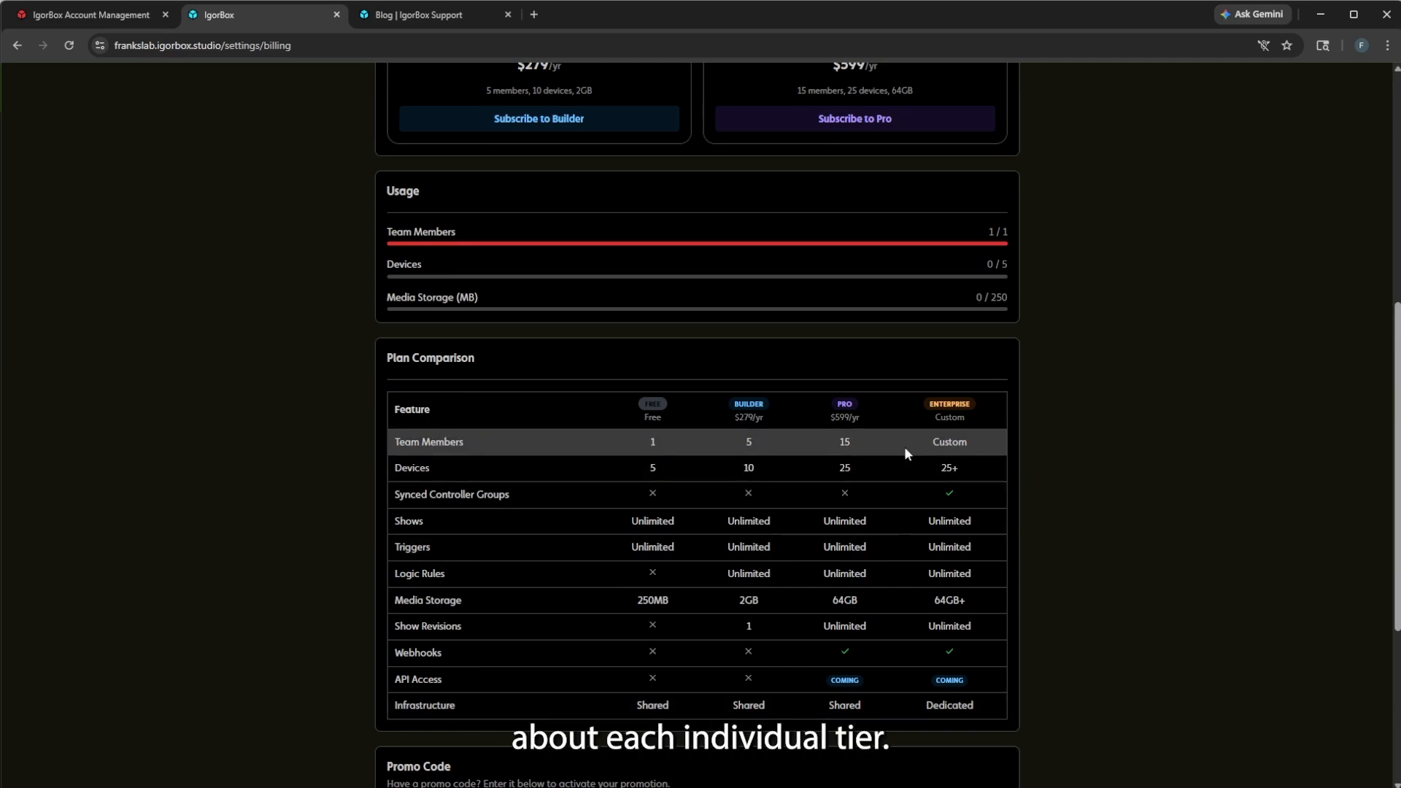
# Point out the per-plan team member, device and media storage limits in the Plan Comparison.
pyautogui.moveTo(732, 447); pyautogui.dragTo(860, 445)
pyautogui.click(748, 465)
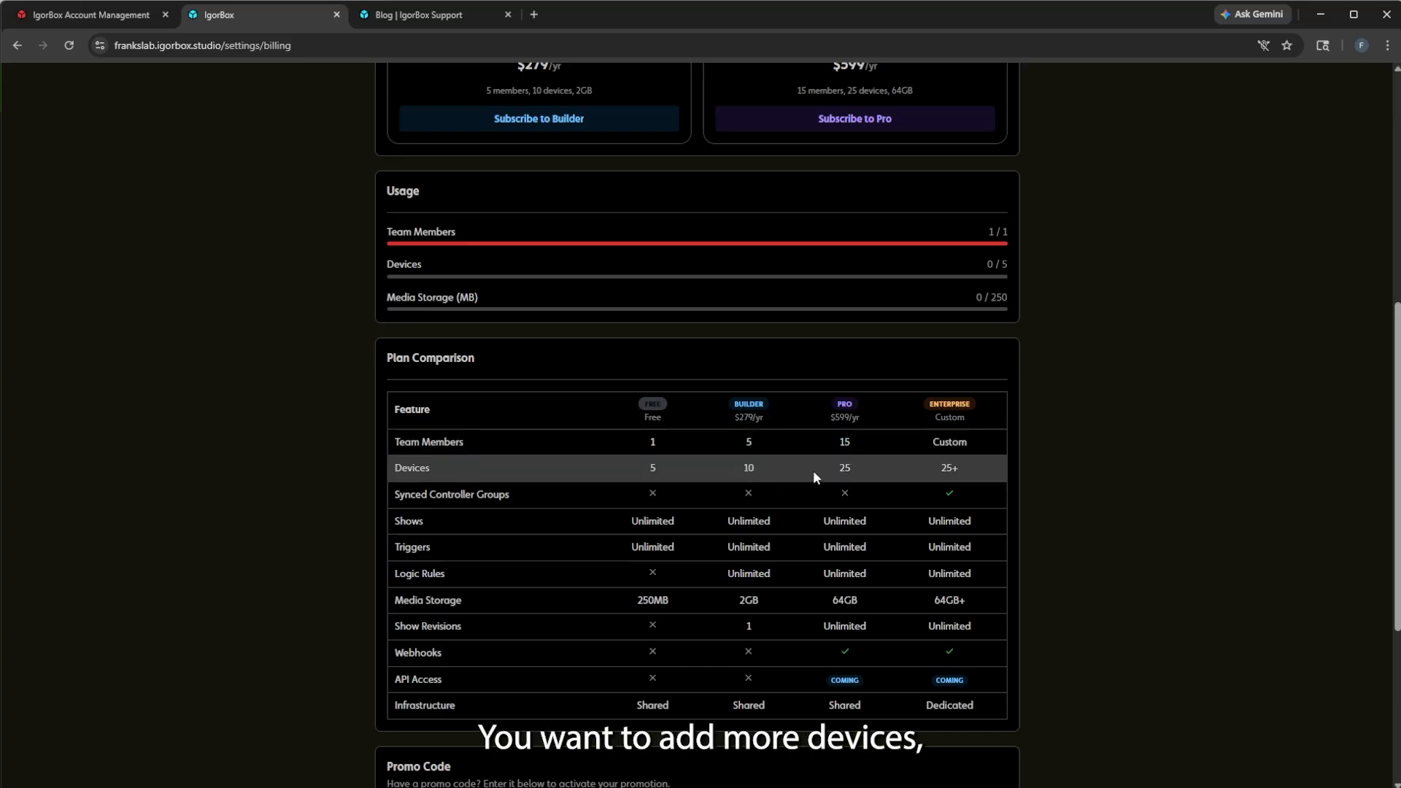
pyautogui.doubleClick(748, 469)
pyautogui.click(767, 496)
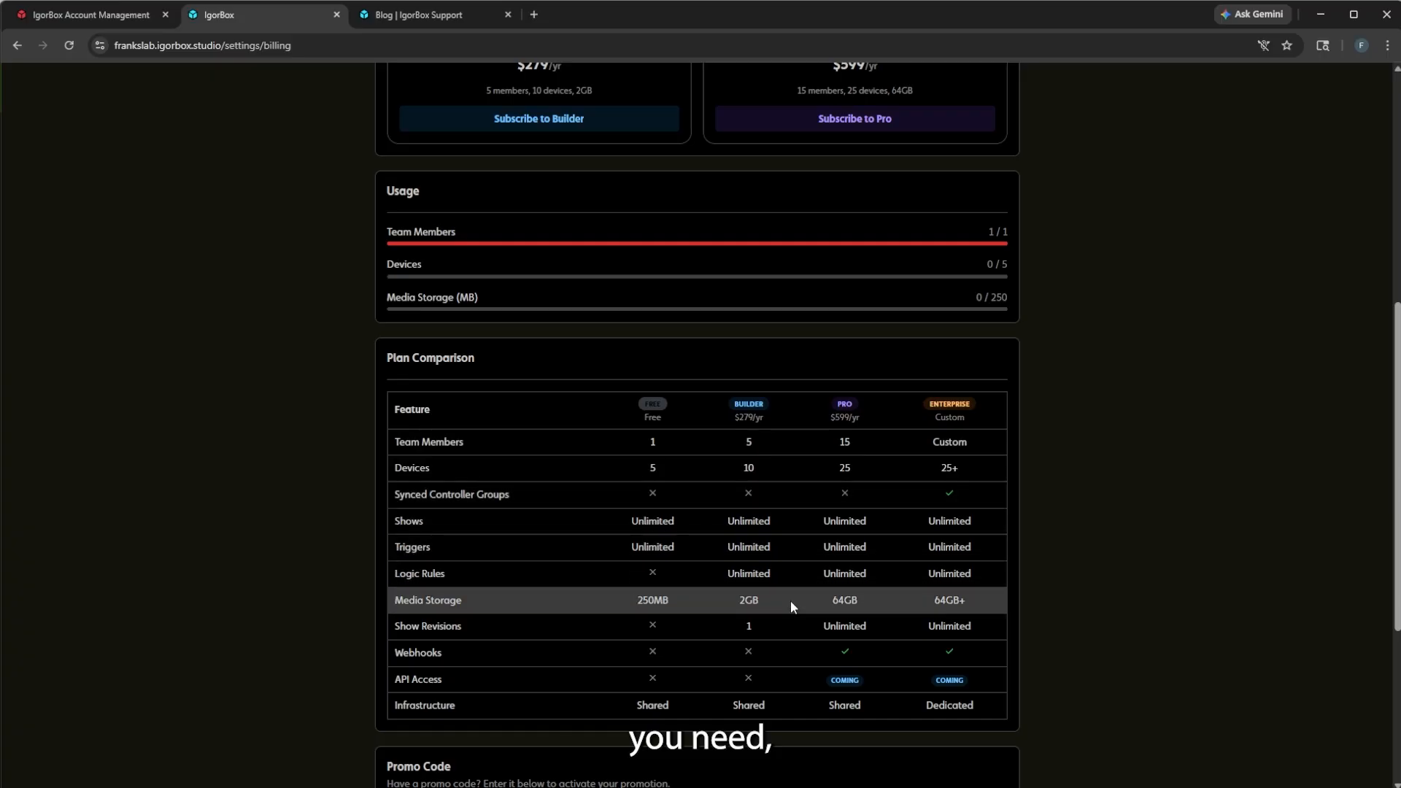
pyautogui.doubleClick(749, 600)
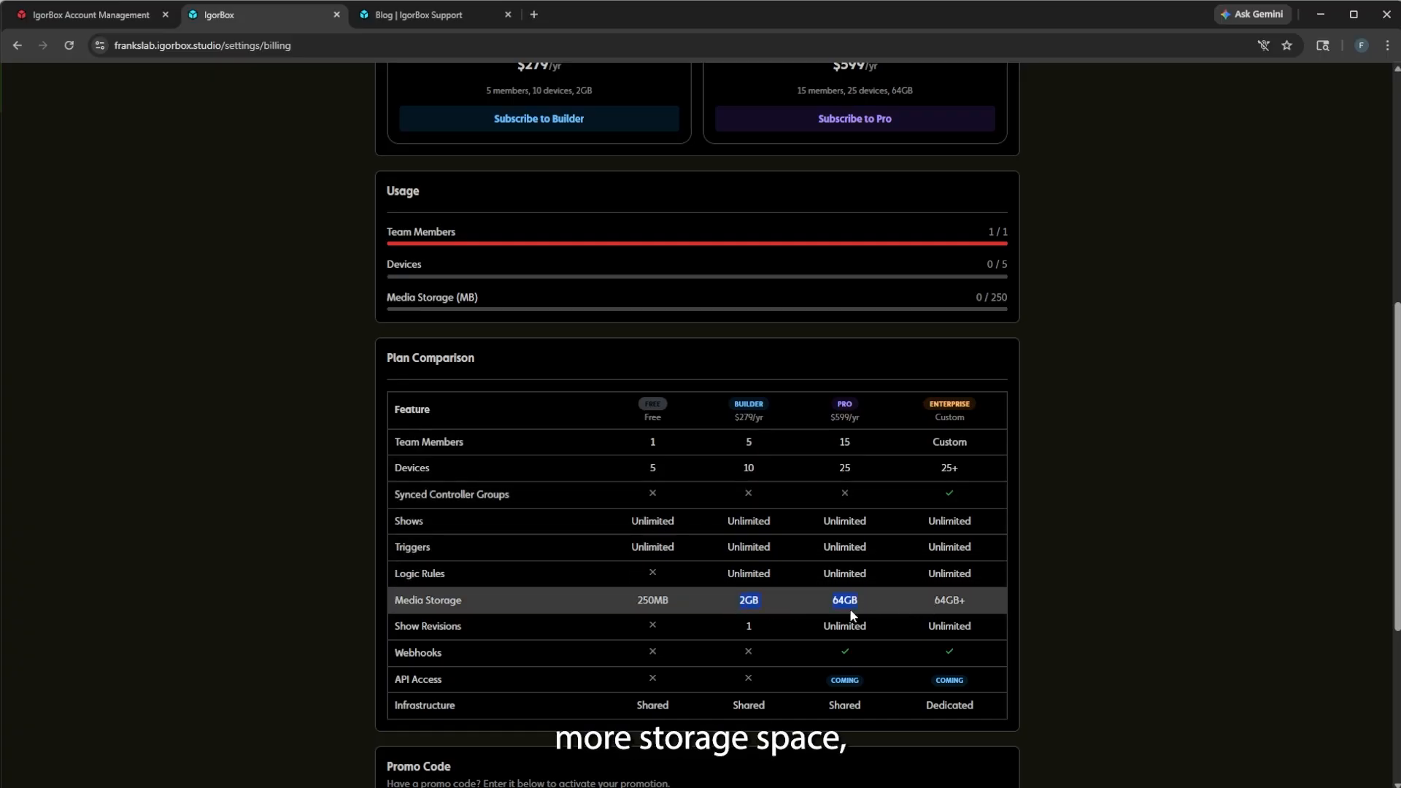
pyautogui.click(803, 624)
# Look at the Promo Code section, then scroll back to the top of Billing.
pyautogui.scroll(7, 819, 628)
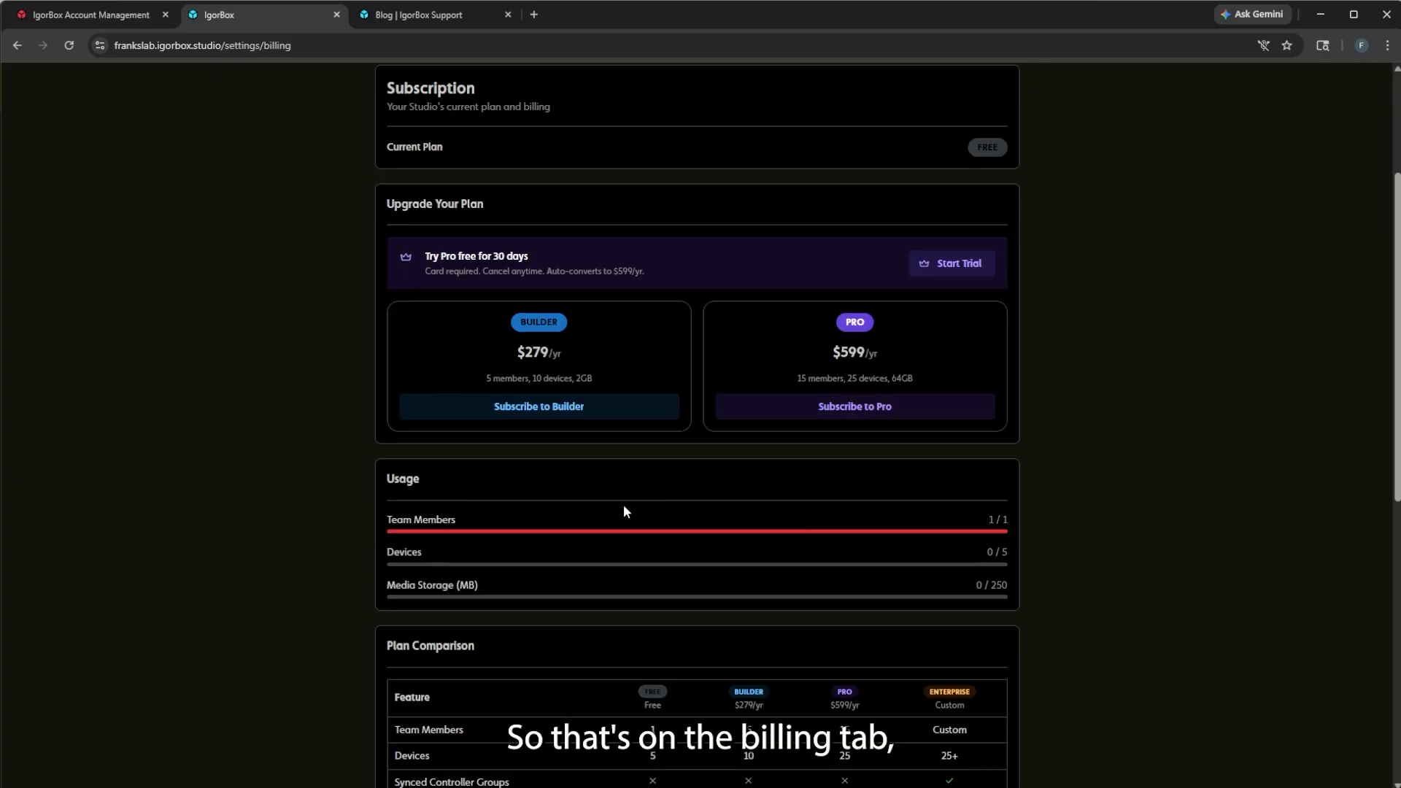
pyautogui.scroll(-10, 523, 654)
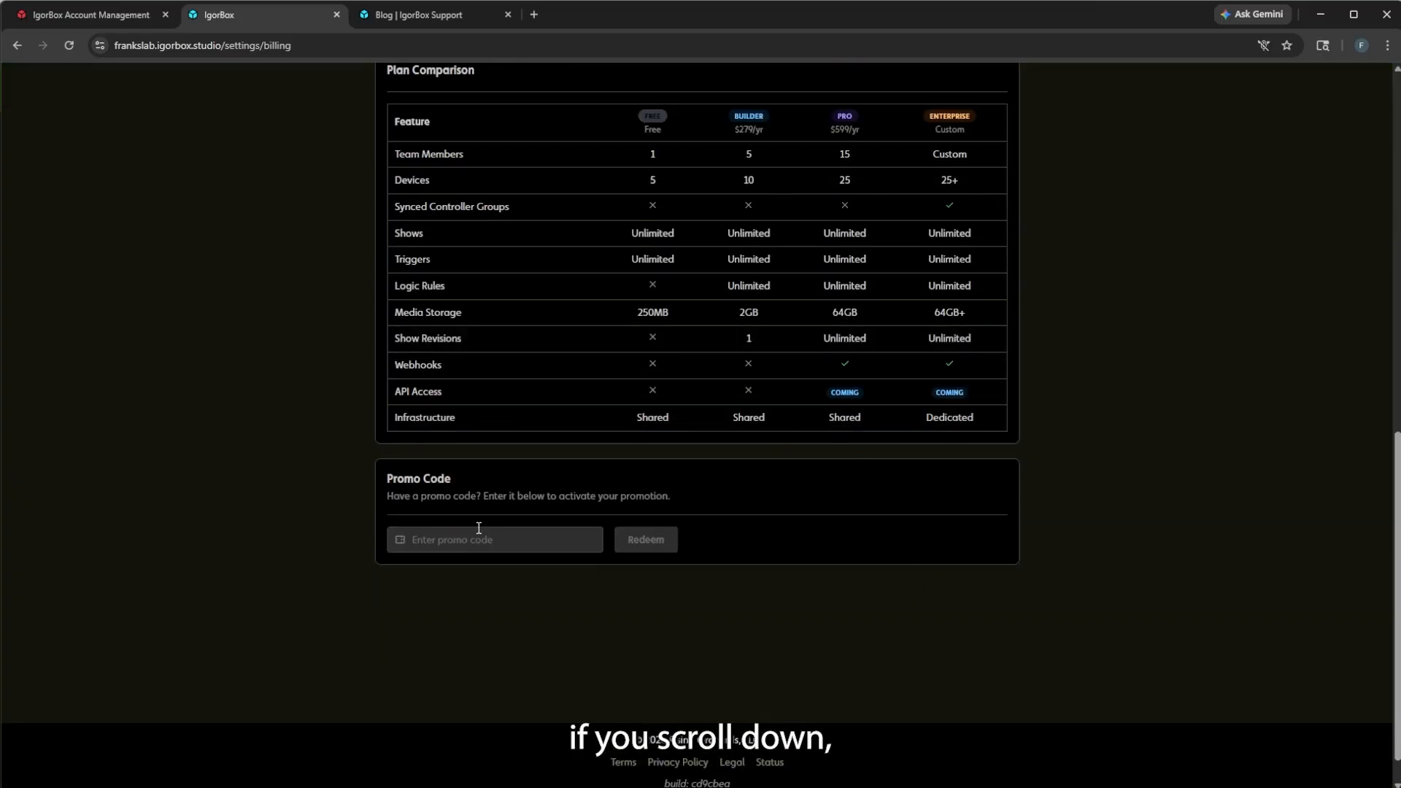
pyautogui.click(438, 539)
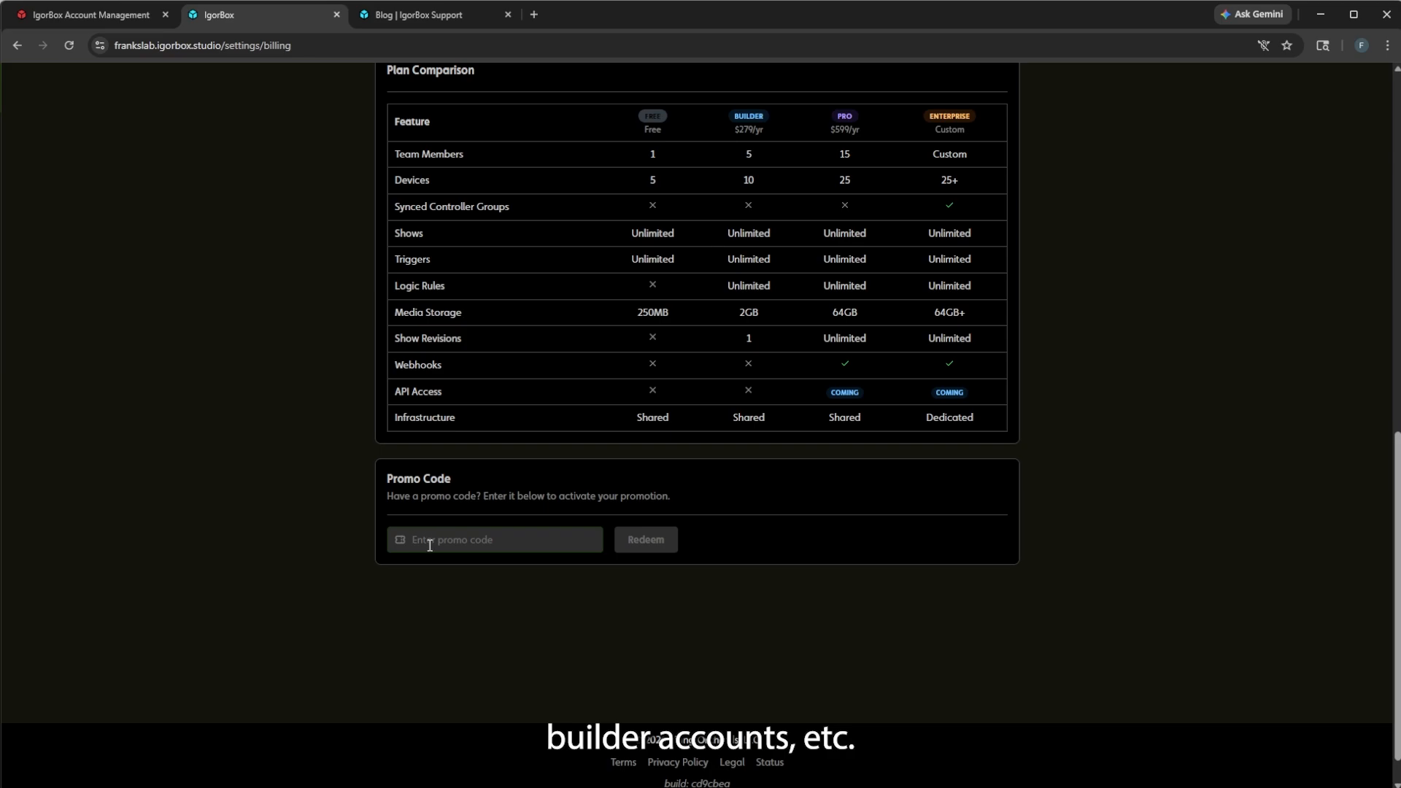
pyautogui.scroll(10, 307, 463)
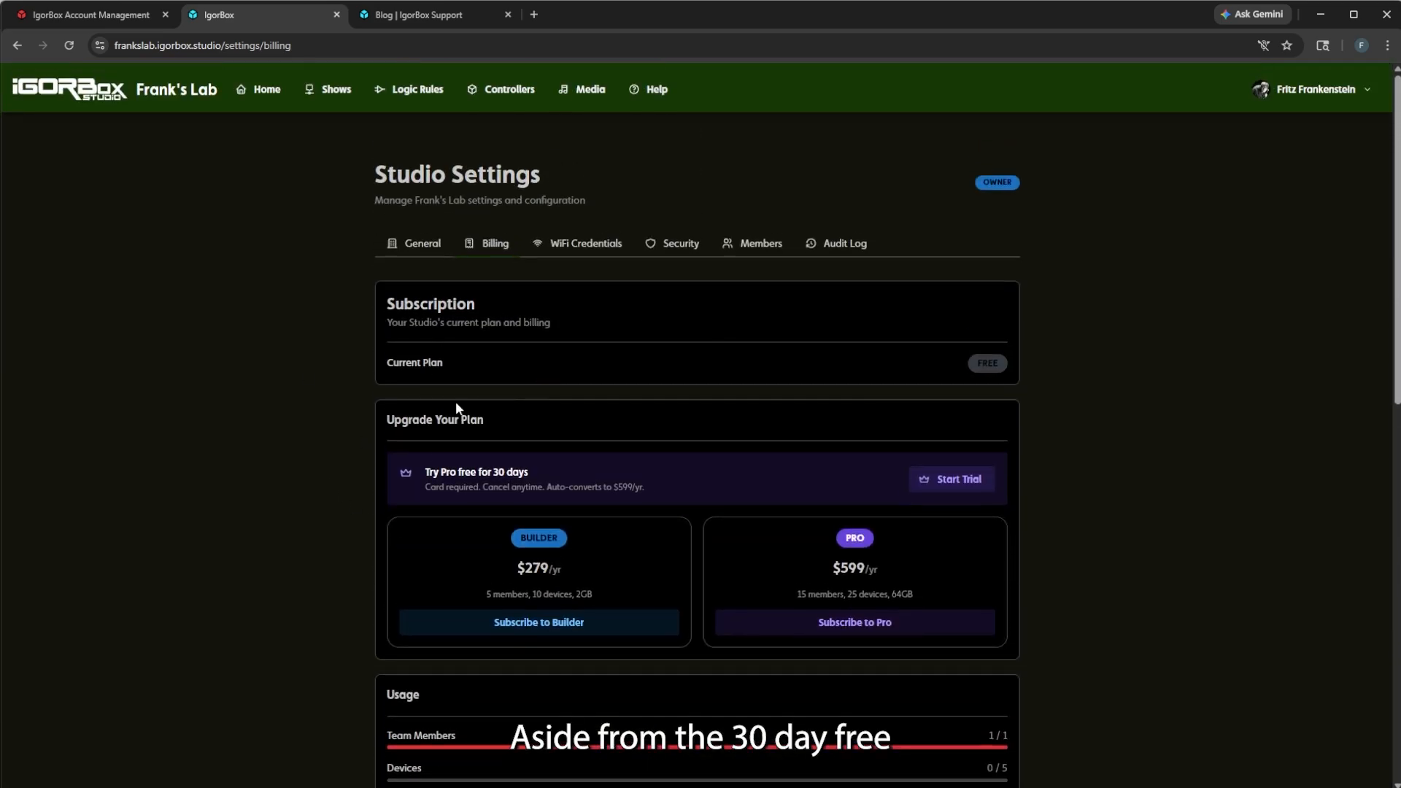
pyautogui.scroll(-10, 453, 517)
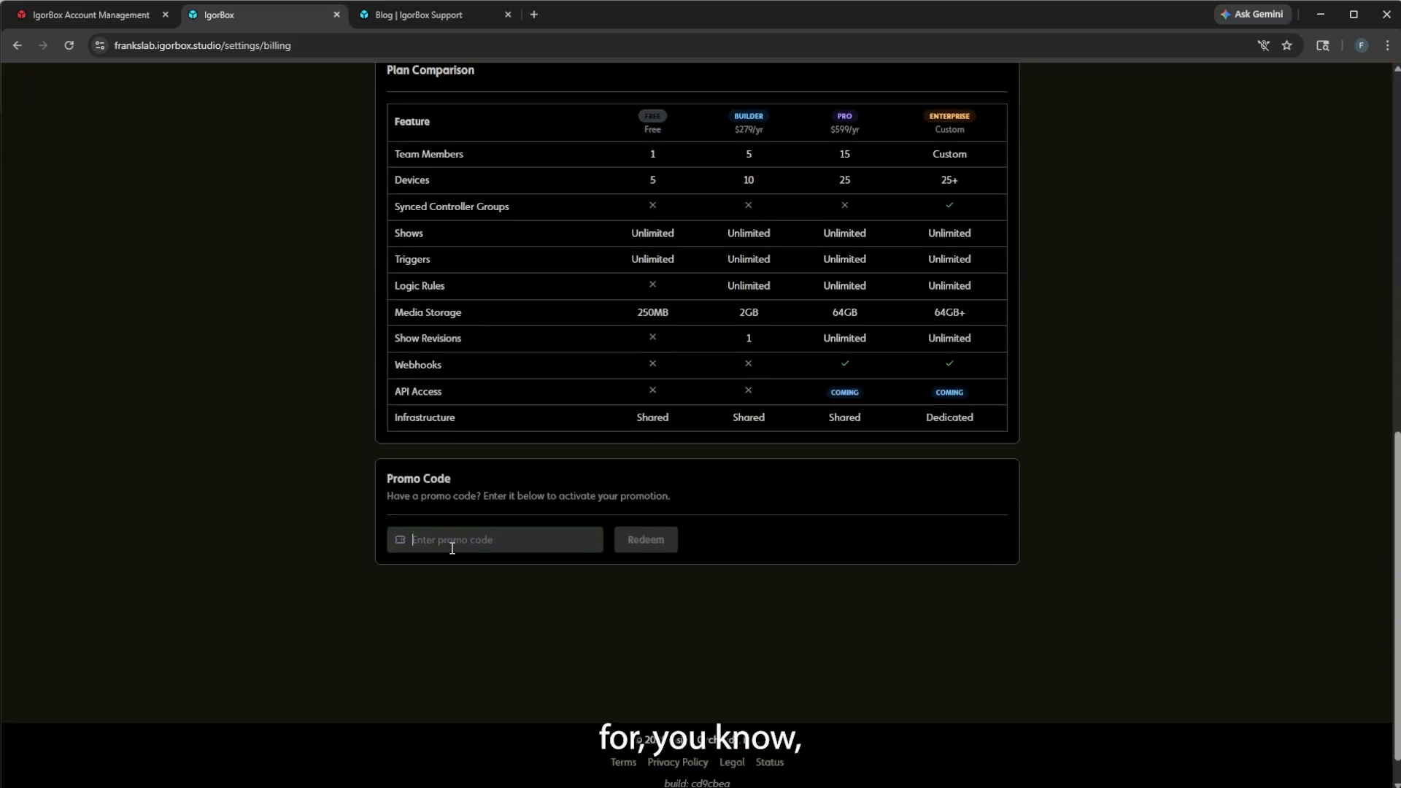
pyautogui.click(452, 548)
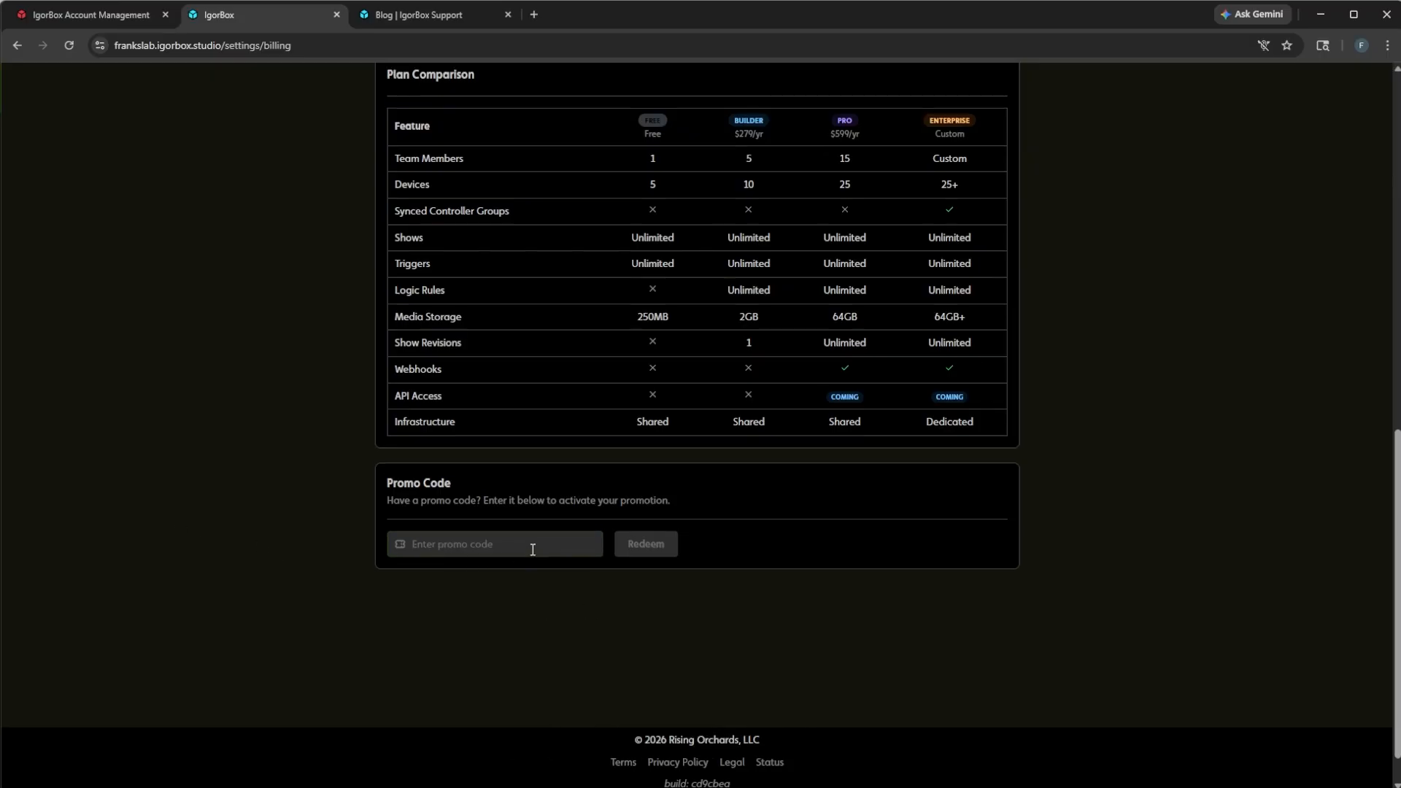
pyautogui.scroll(15, 571, 137)
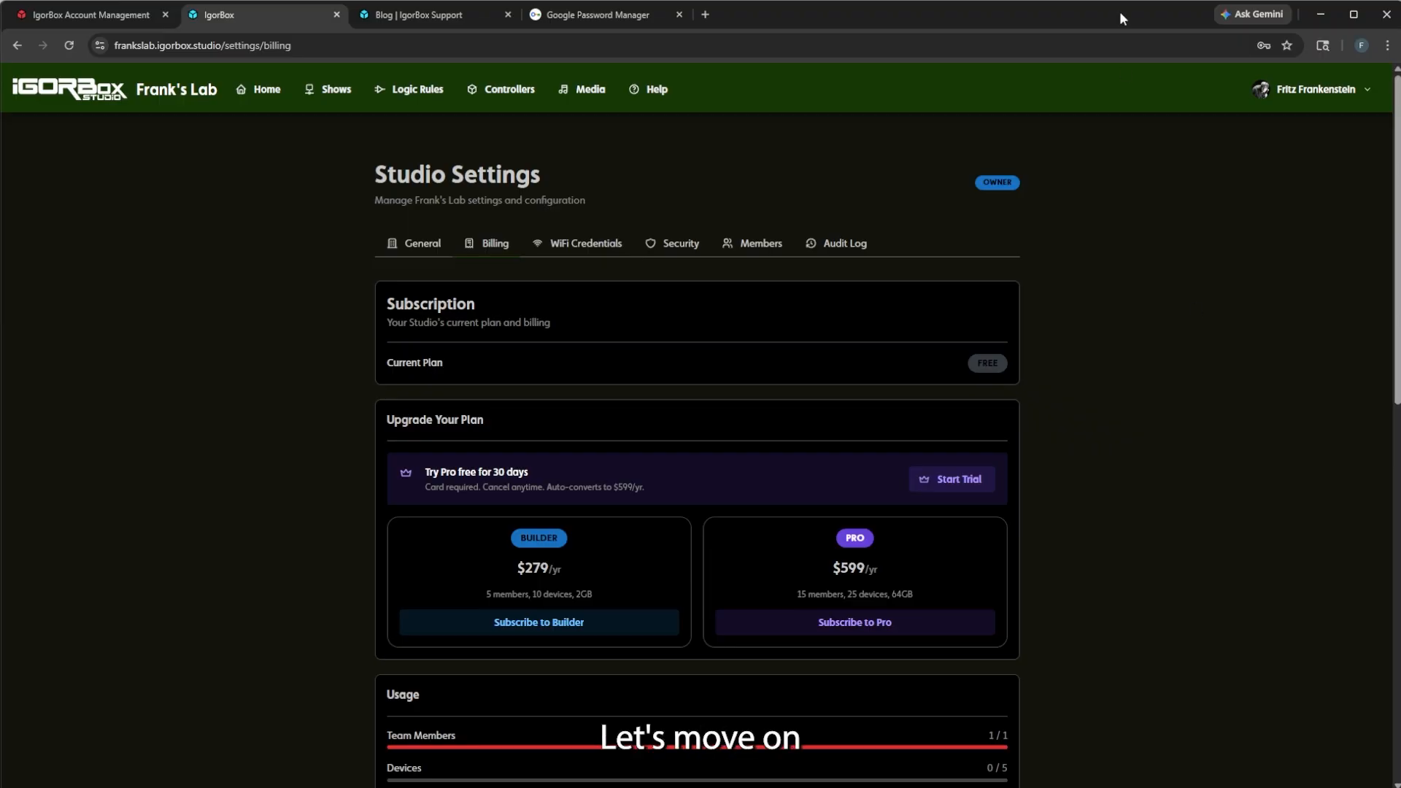
# Show the empty WiFi Credentials settings and glance at the account menu.
pyautogui.click(590, 250)
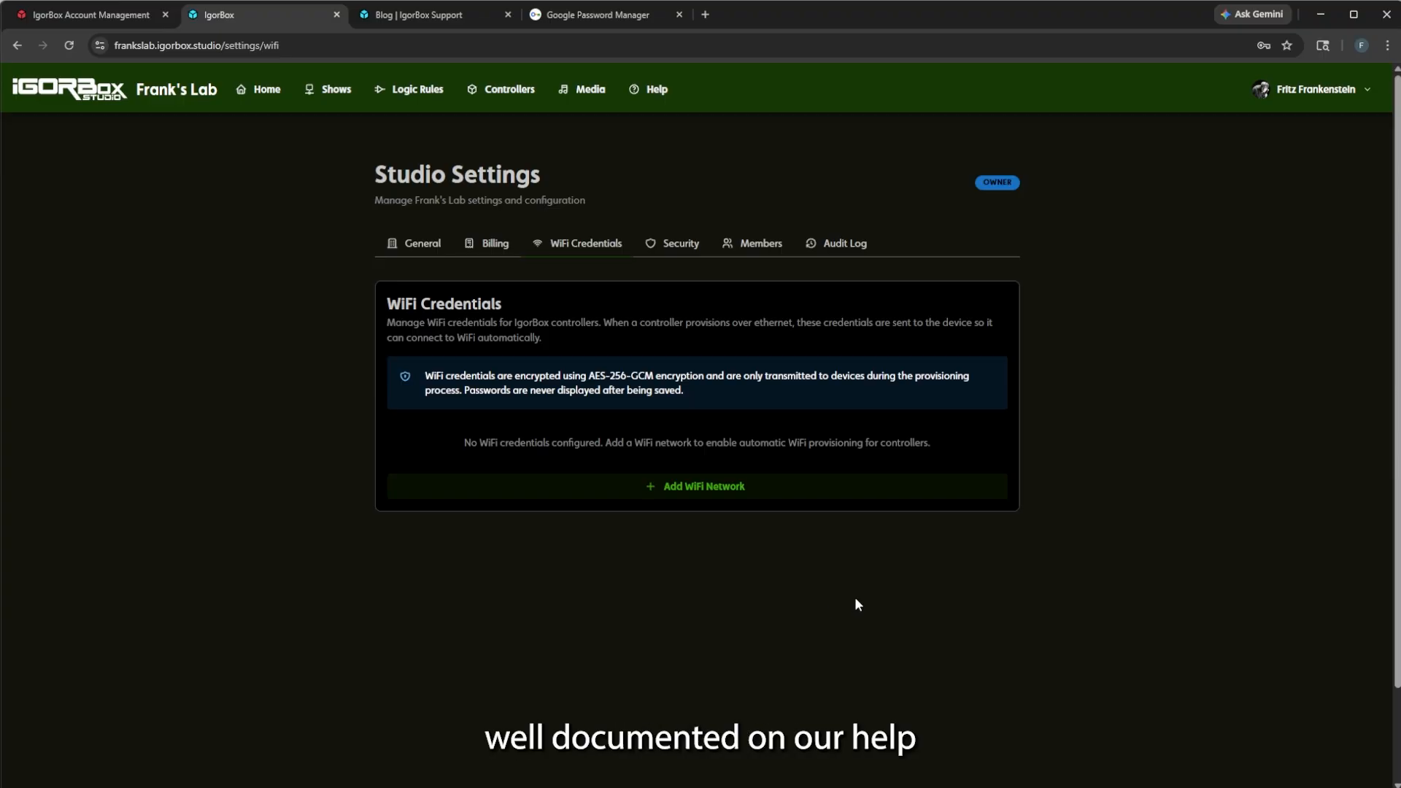
pyautogui.click(1343, 89)
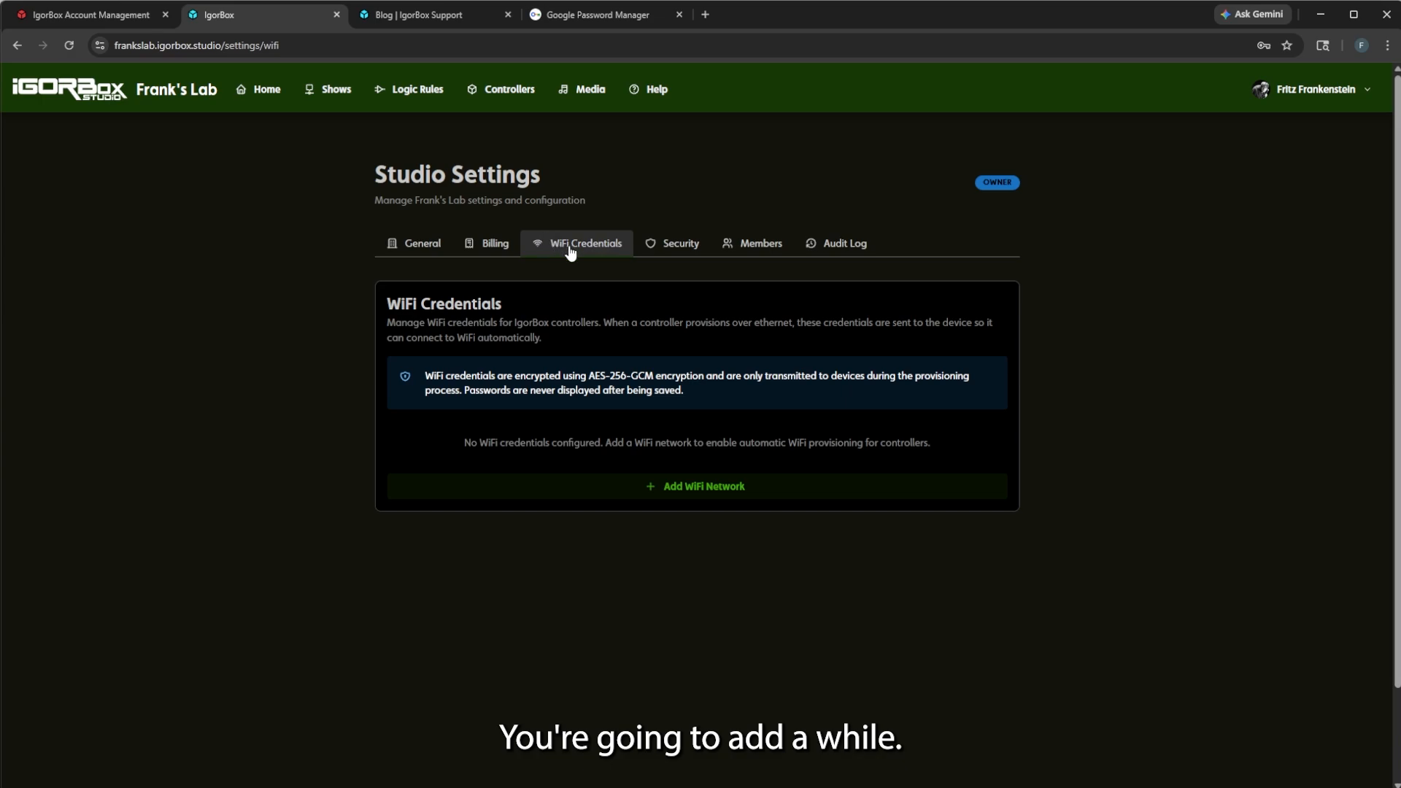
# Add the Main Building WiFi network, SSID 'NSA data collection Service', with its password.
pyautogui.click(646, 484)
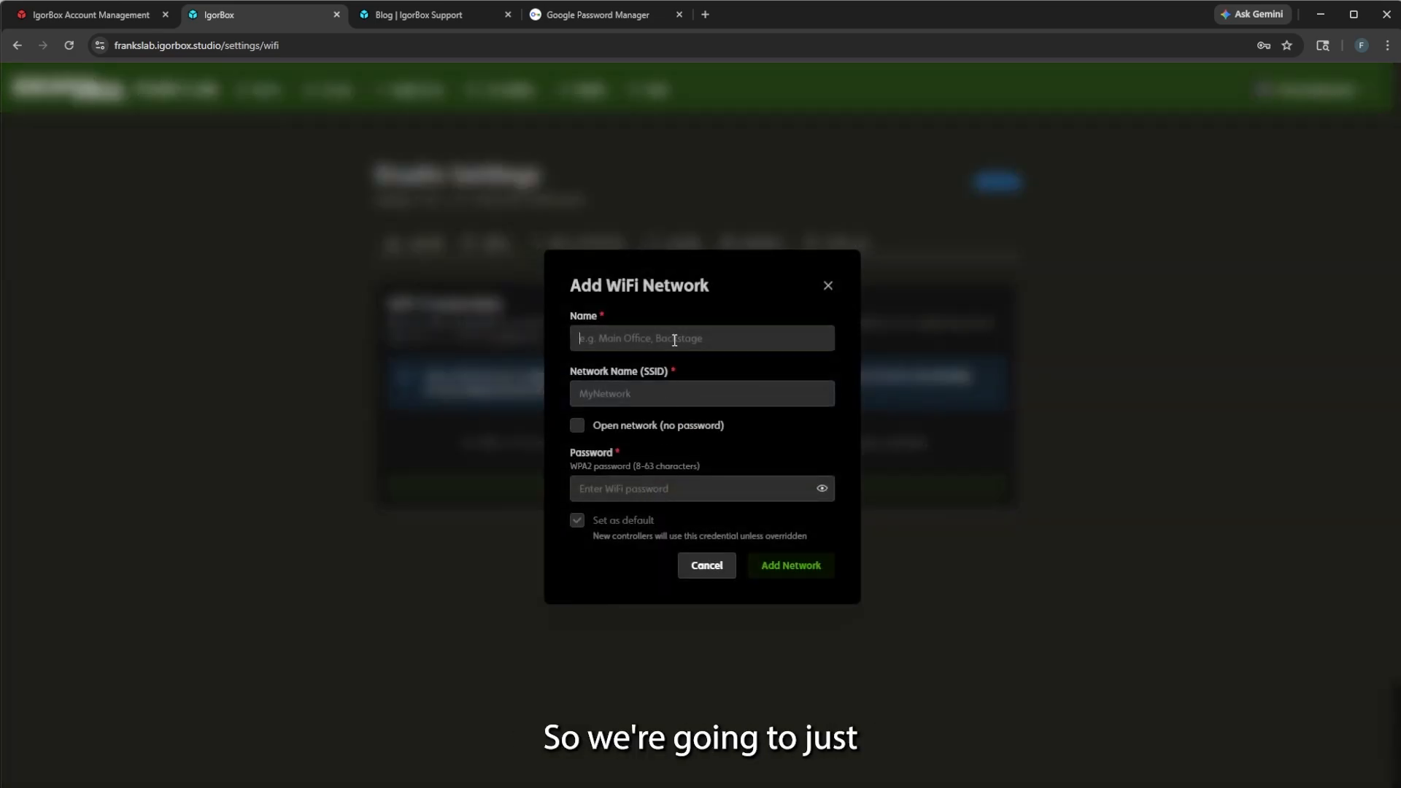
pyautogui.write('Main Building')
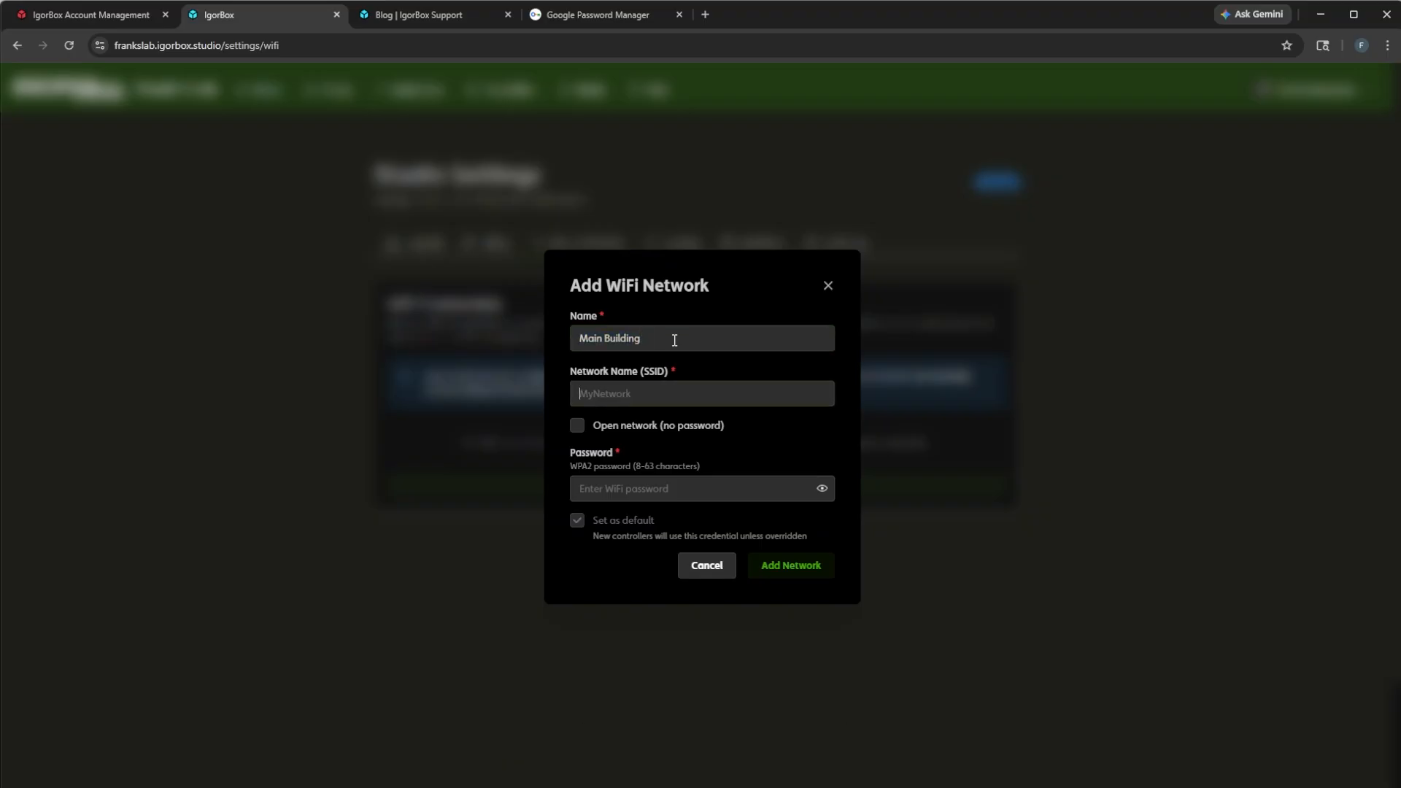
pyautogui.press('Tab')
pyautogui.write('NSA')
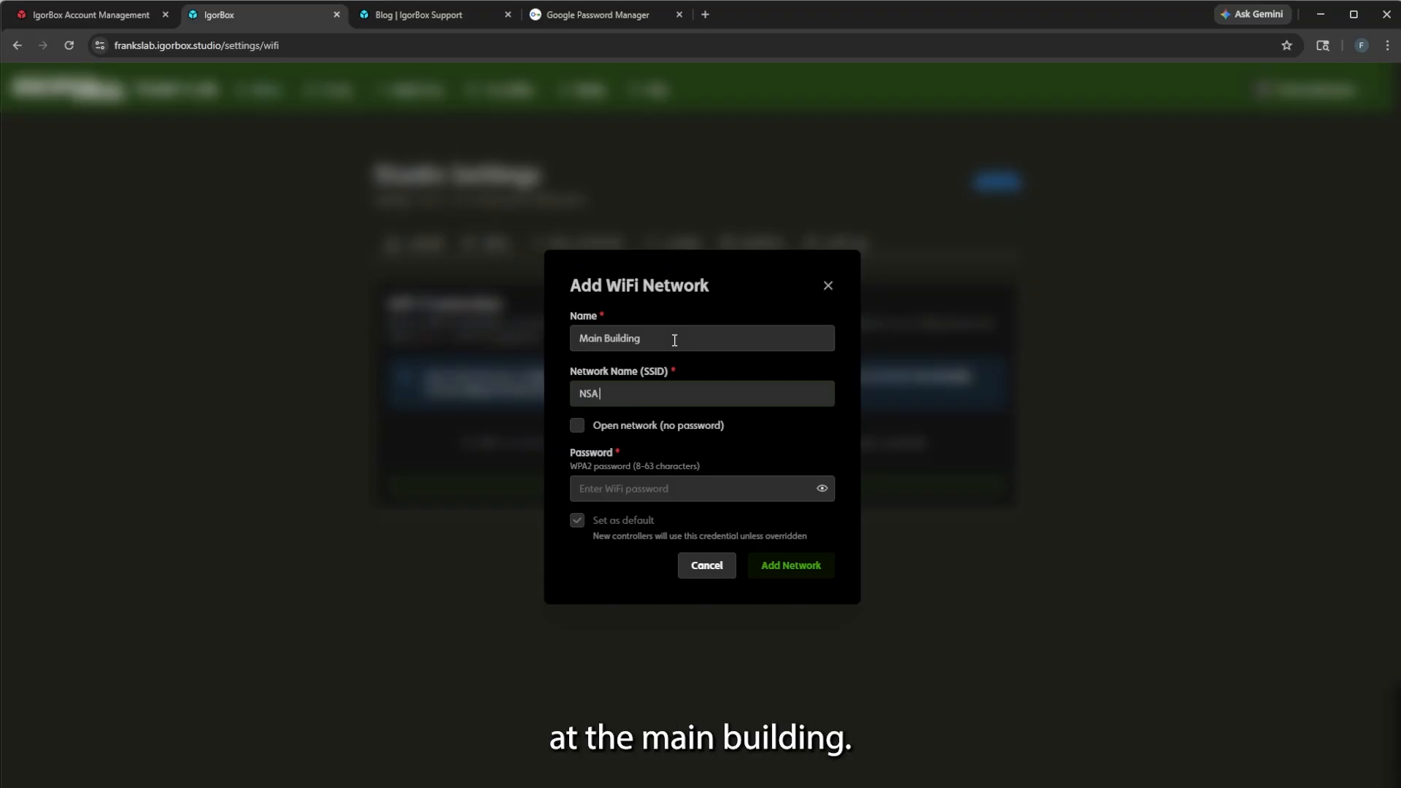
pyautogui.write(' data collection Service')
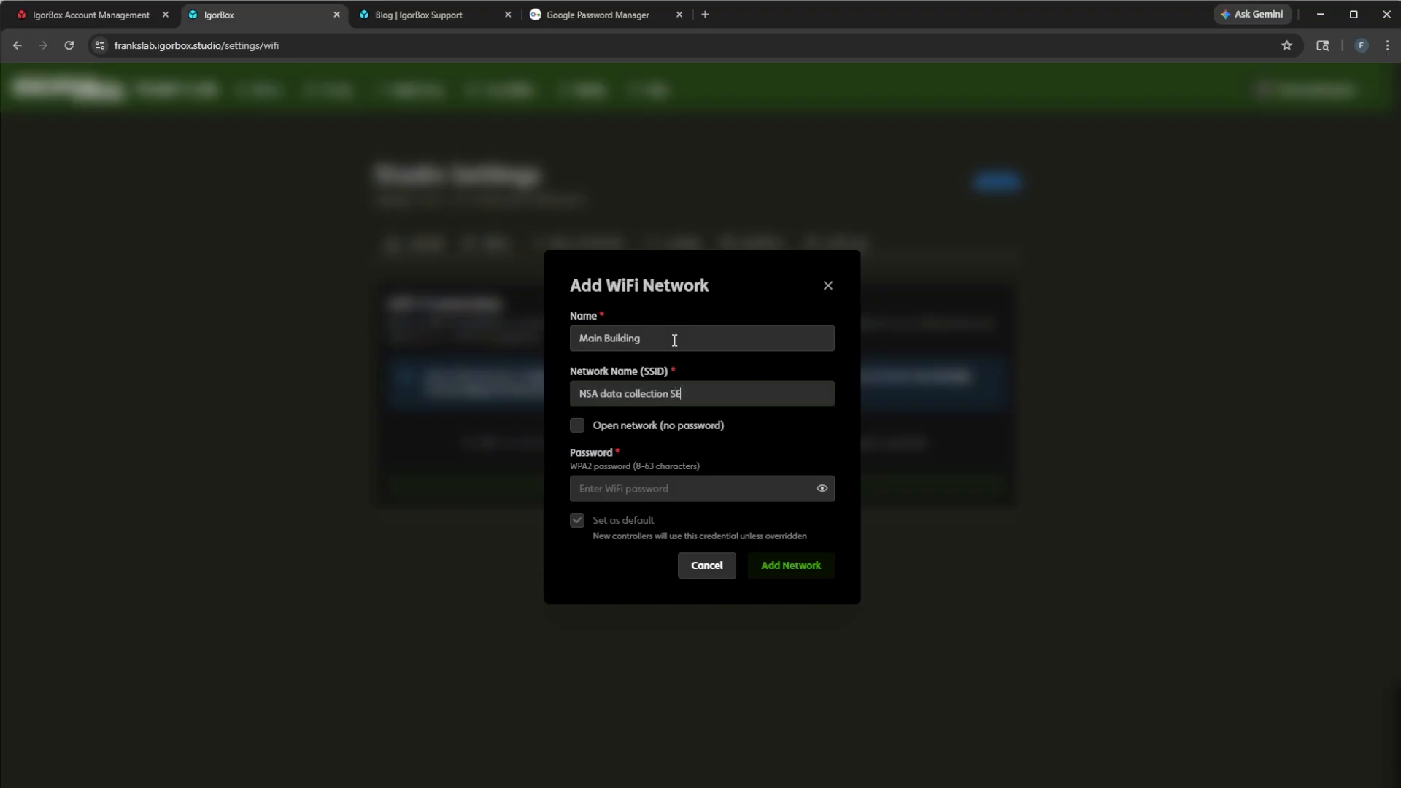
pyautogui.press('Tab')
pyautogui.press('Tab')
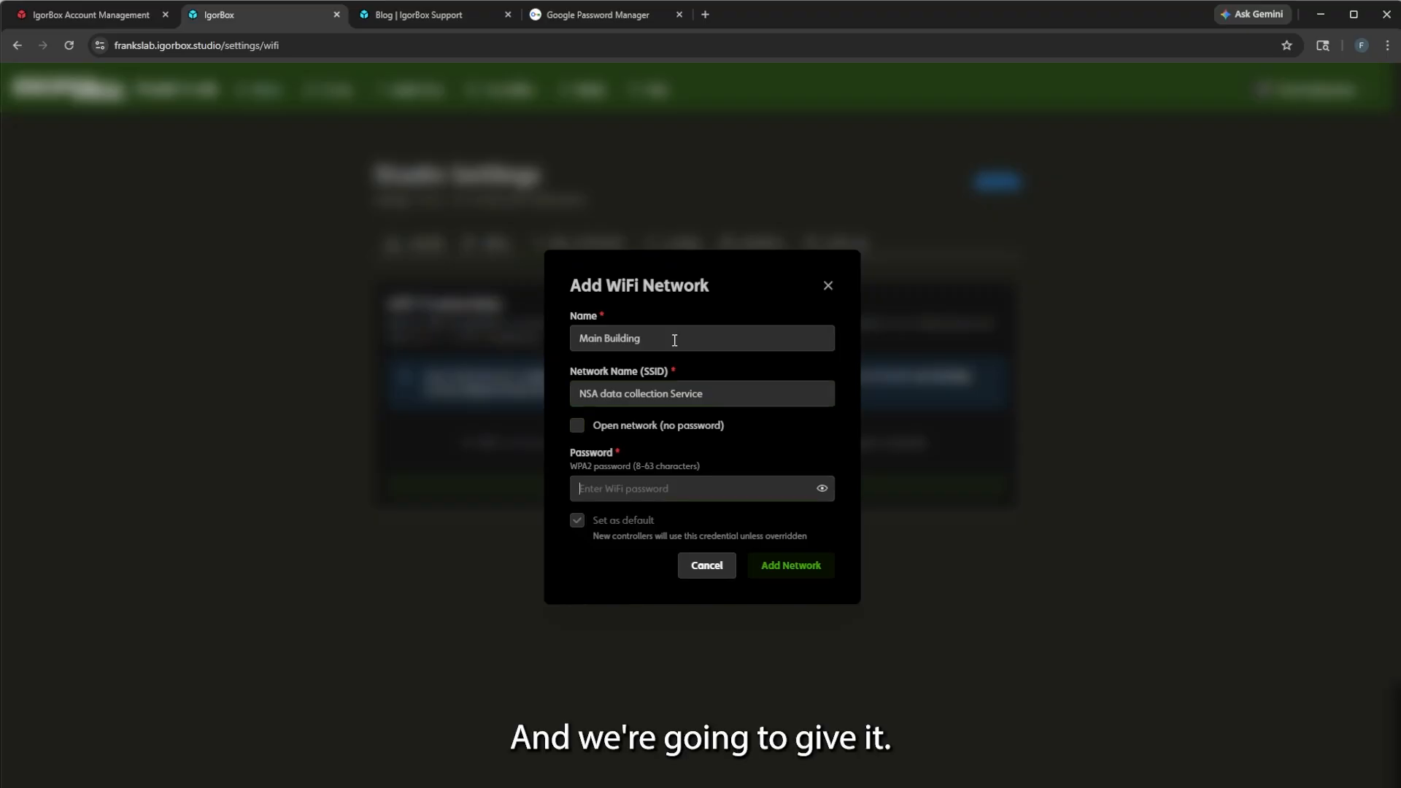
pyautogui.write('****************')
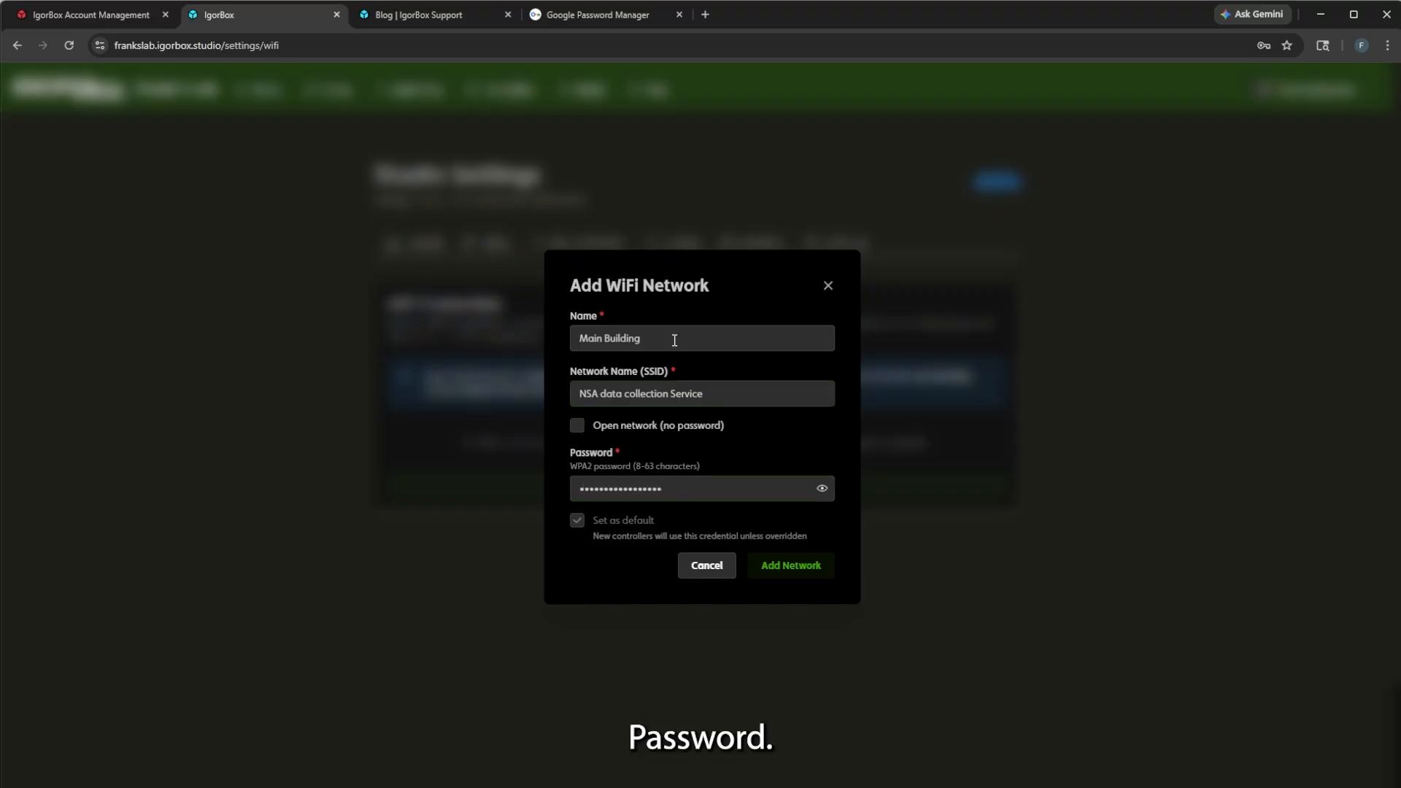
pyautogui.click(797, 565)
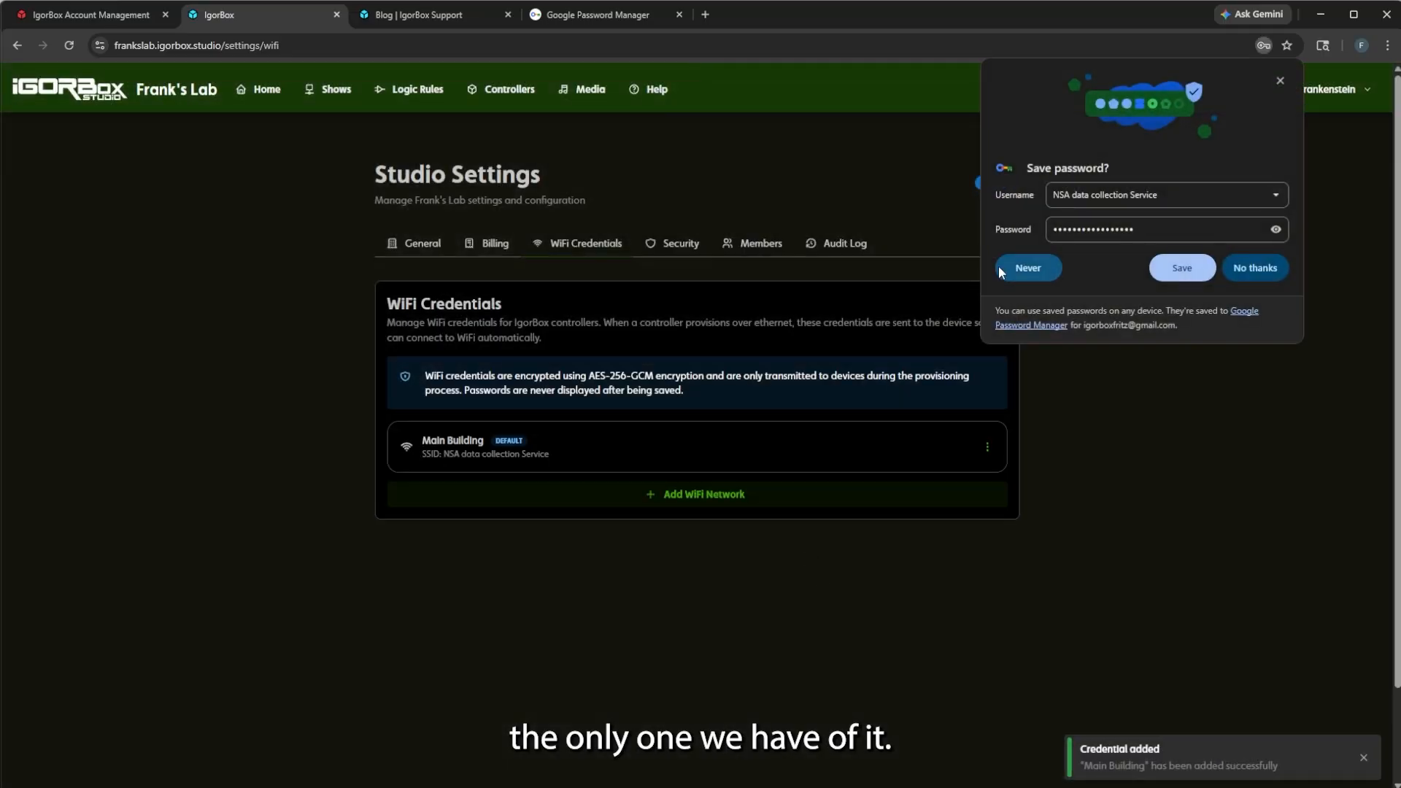
pyautogui.click(1252, 266)
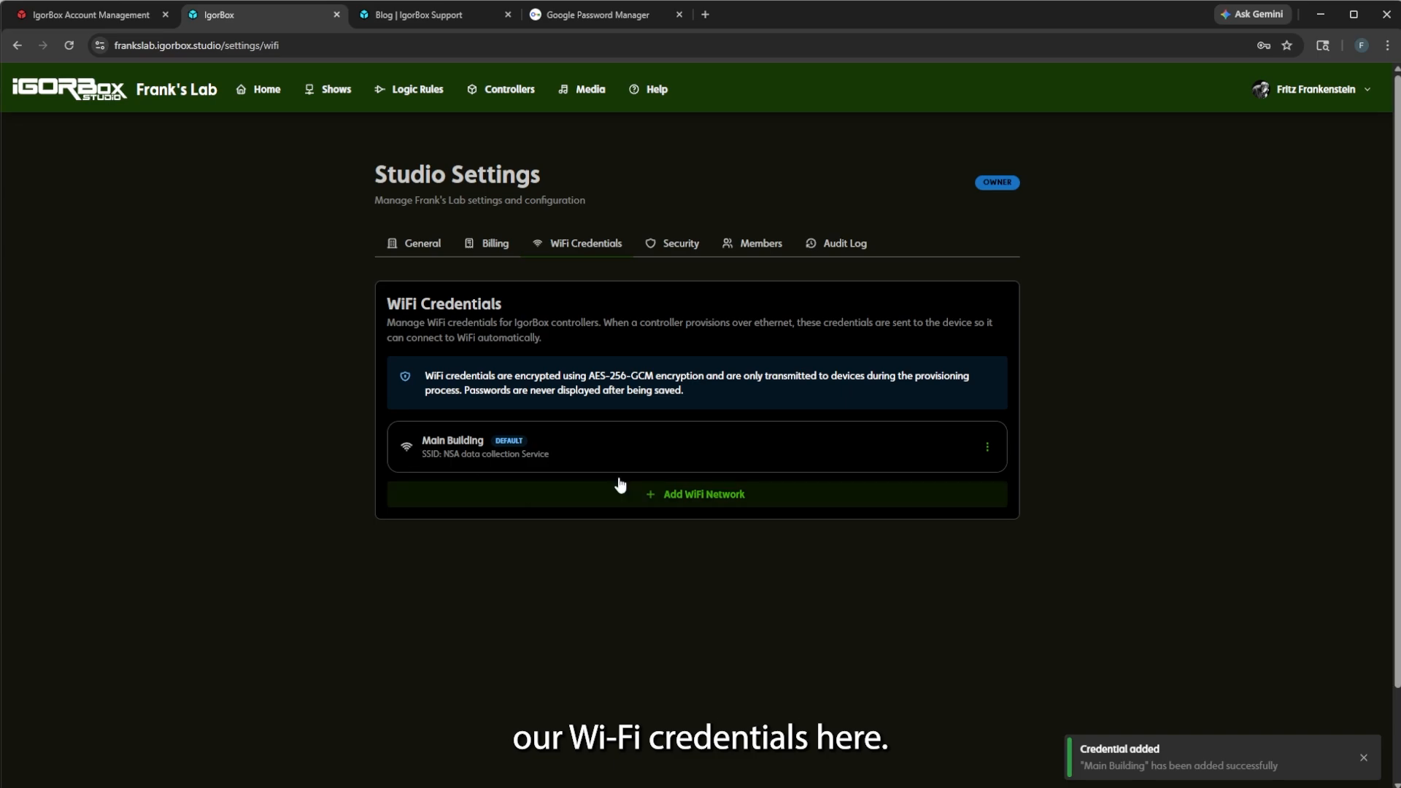
pyautogui.click(752, 494)
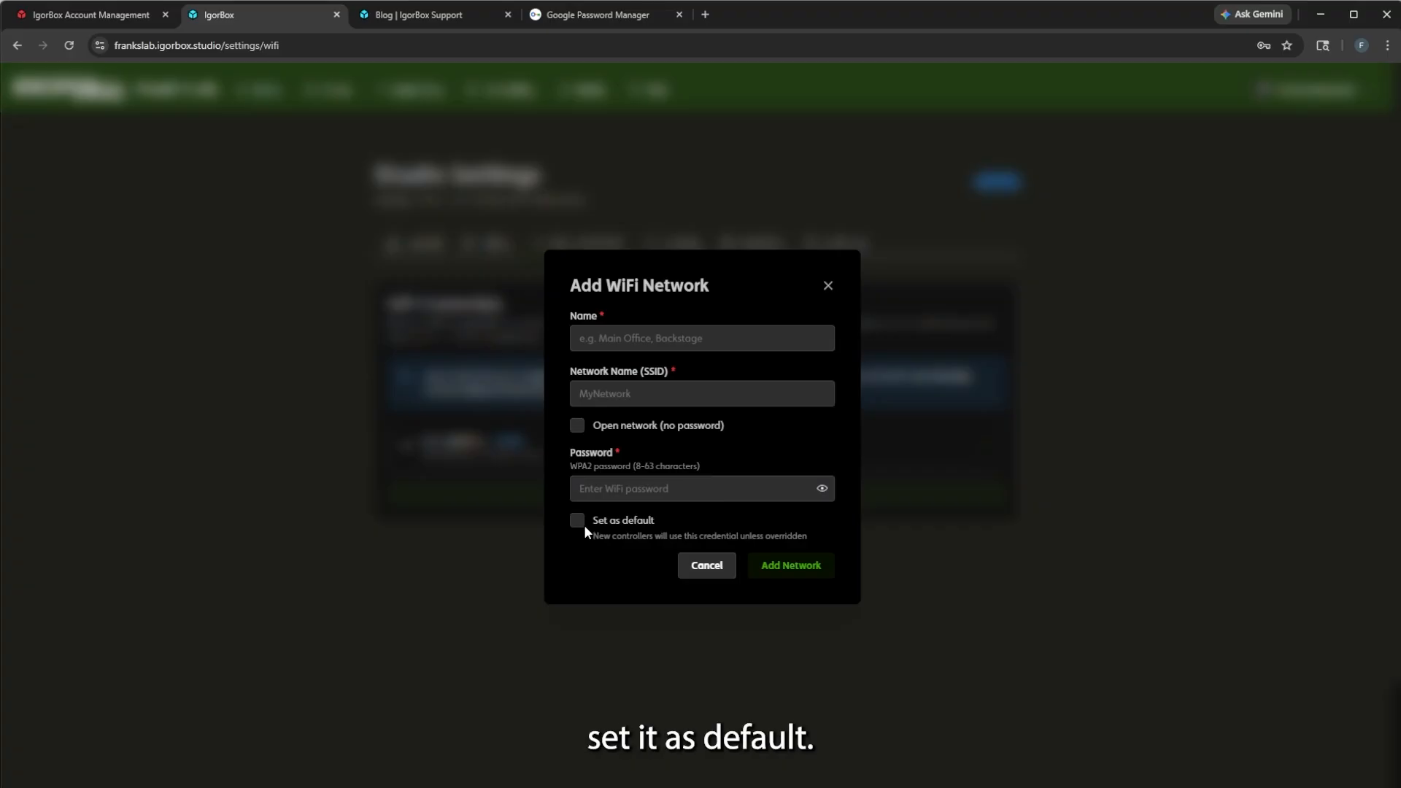
# Cancel the blank add-network form, leaving Main Building as the only WiFi credential.
pyautogui.click(688, 568)
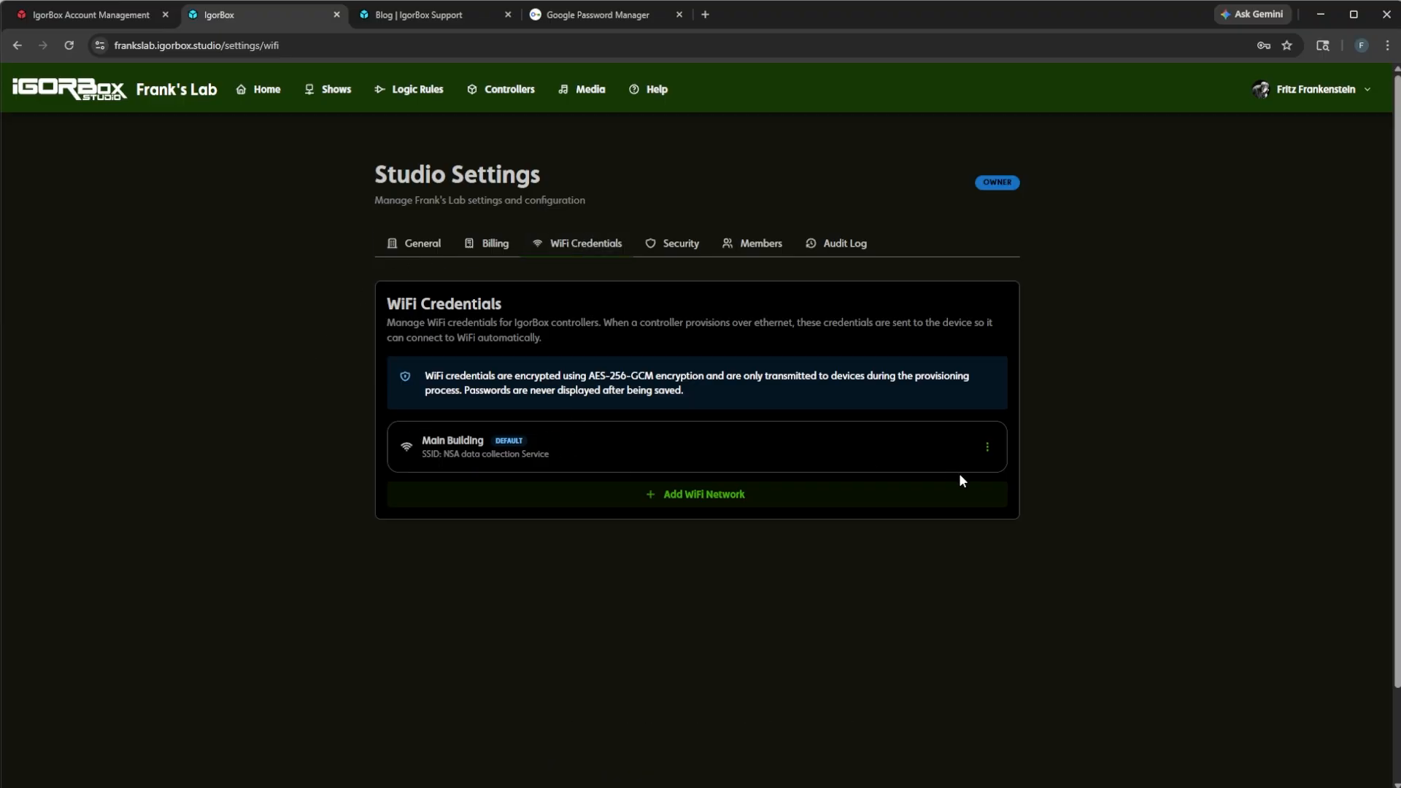
pyautogui.moveTo(441, 386); pyautogui.dragTo(622, 391)
pyautogui.click(623, 392)
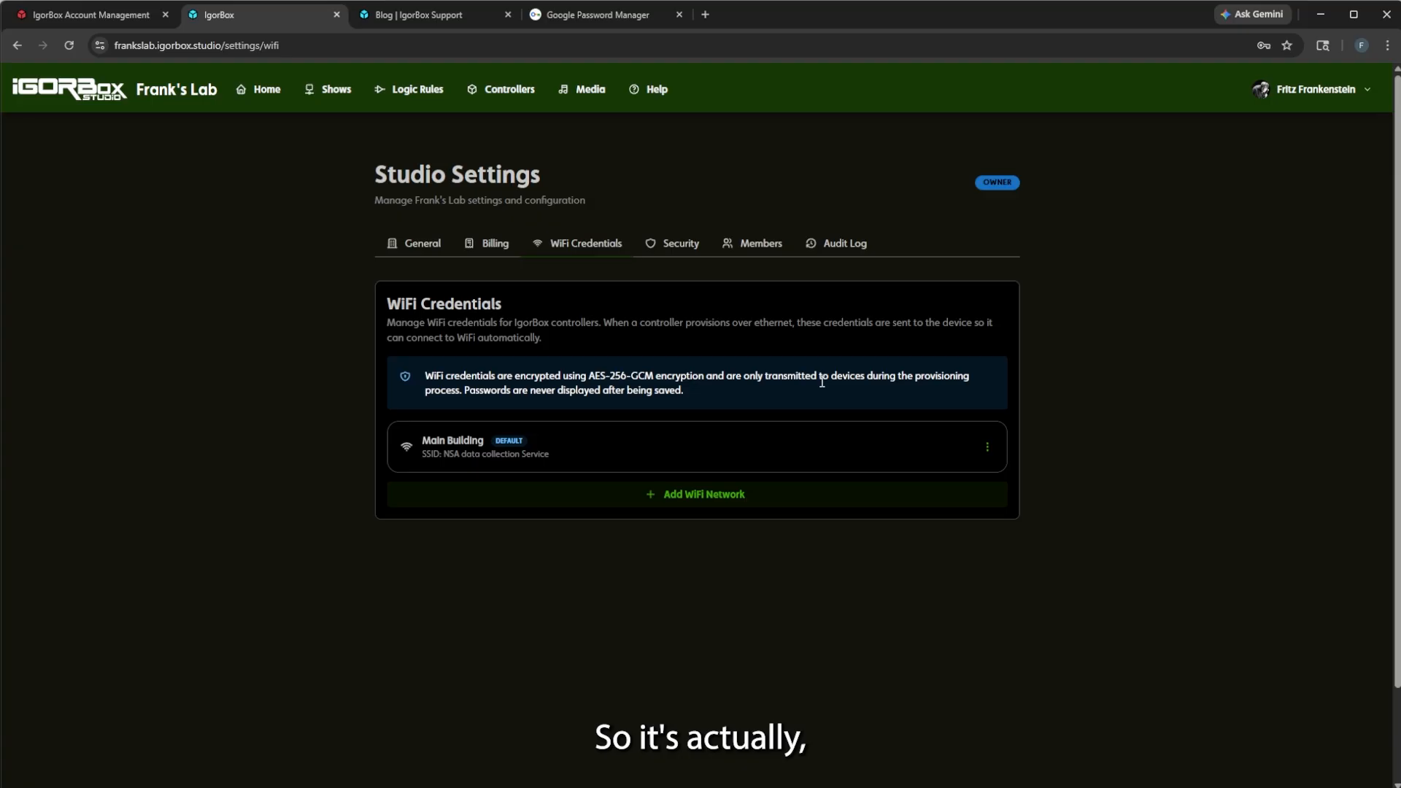
pyautogui.moveTo(732, 405); pyautogui.dragTo(427, 378)
pyautogui.click(672, 392)
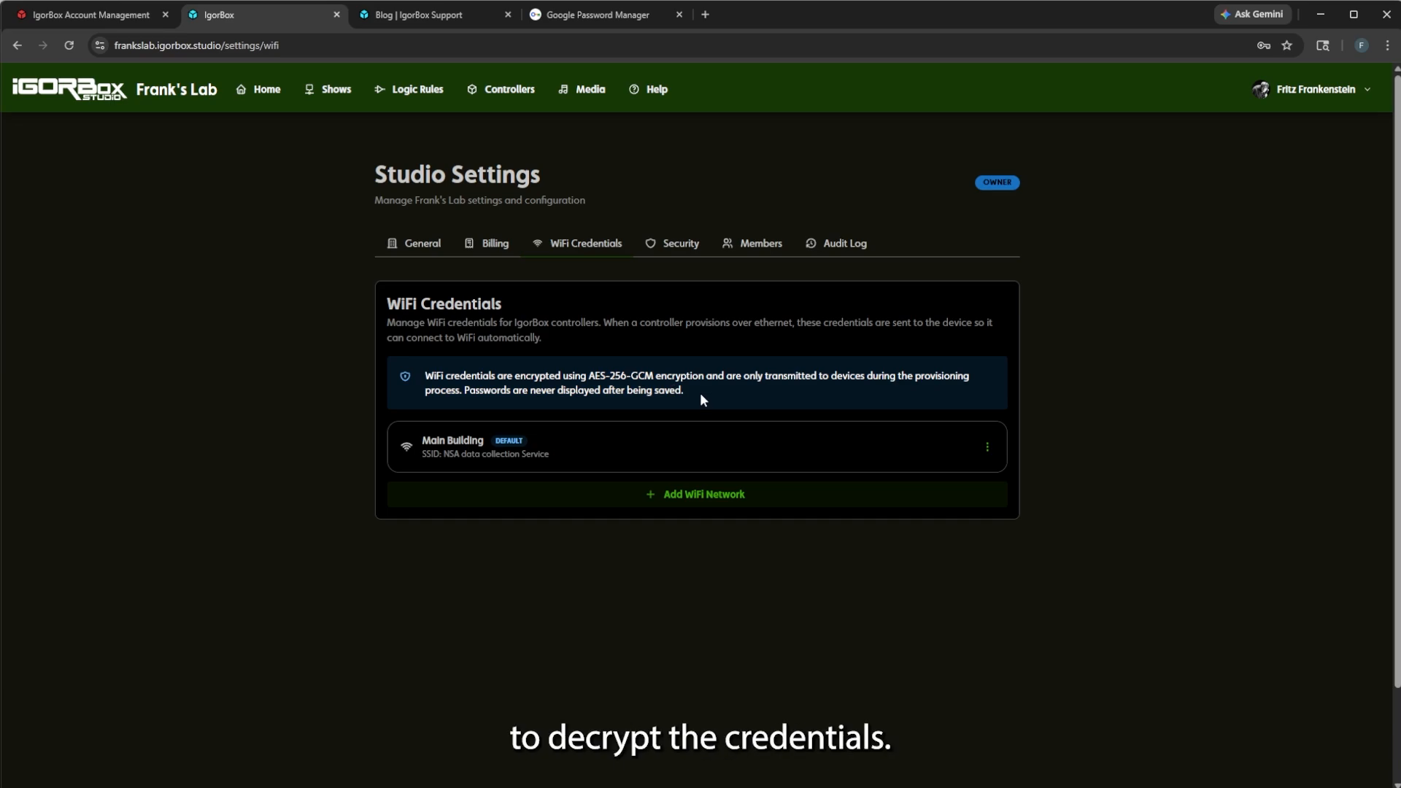
pyautogui.moveTo(700, 395); pyautogui.dragTo(425, 374)
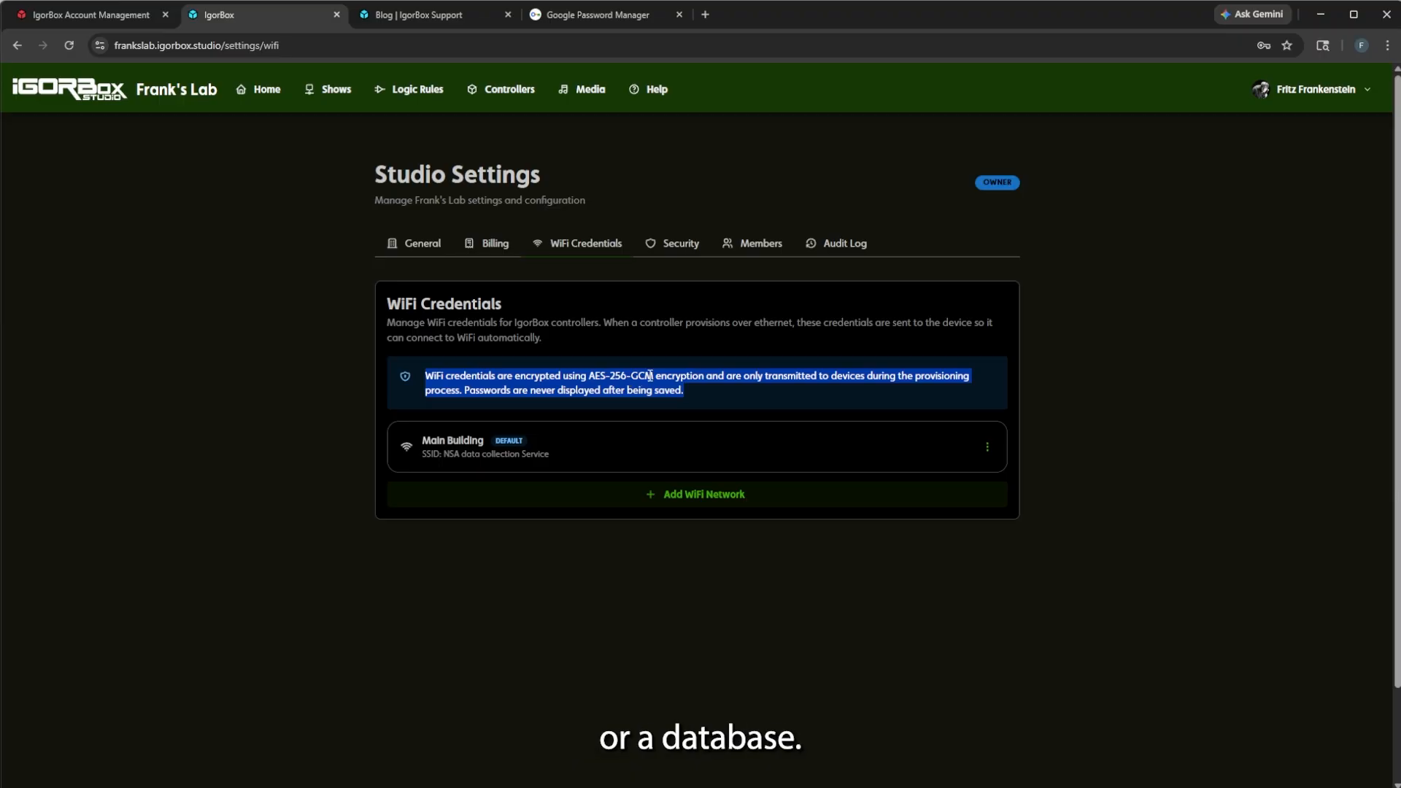
pyautogui.click(627, 398)
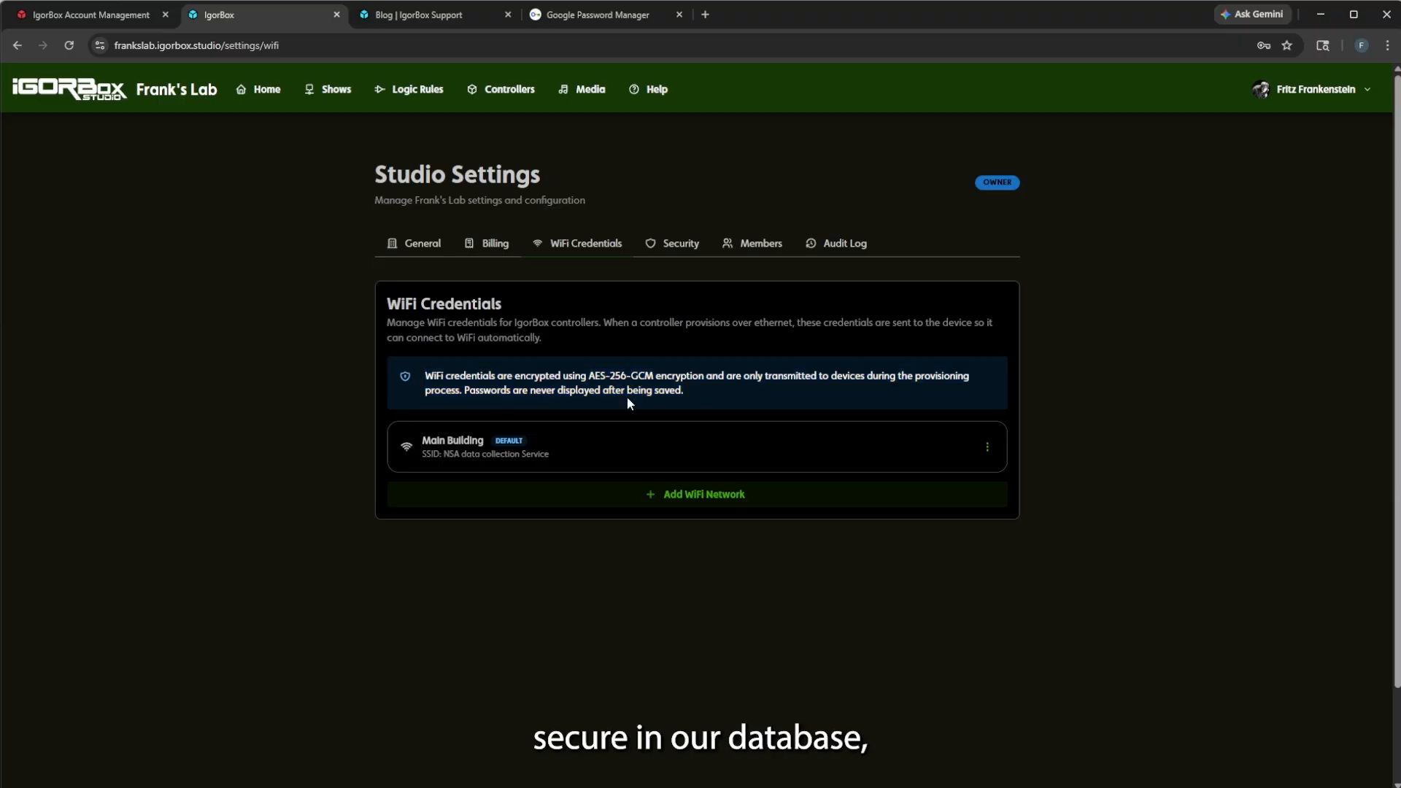
pyautogui.click(638, 493)
pyautogui.click(709, 566)
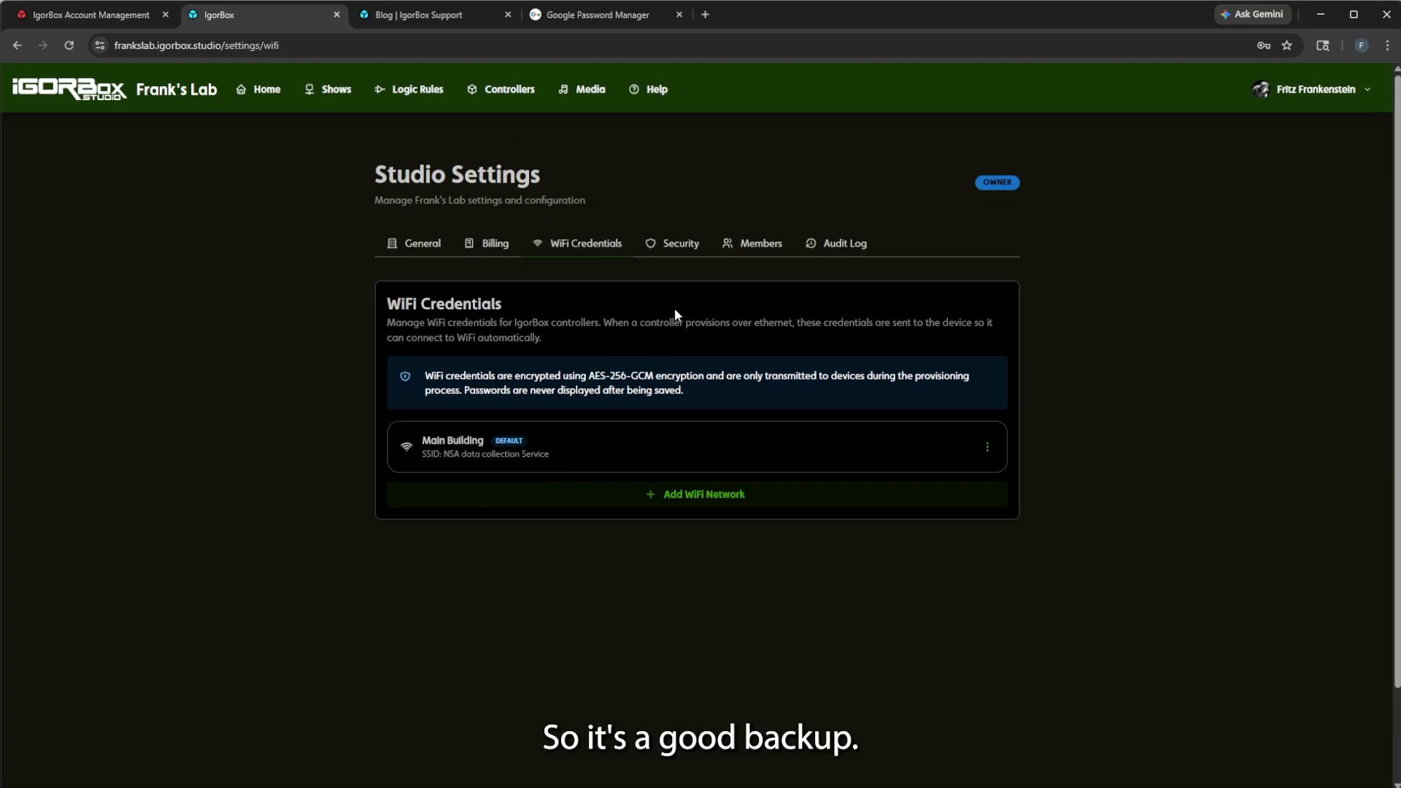
# Open the Security tab and review the IP Whitelist section and the frankslab domain.
pyautogui.click(676, 252)
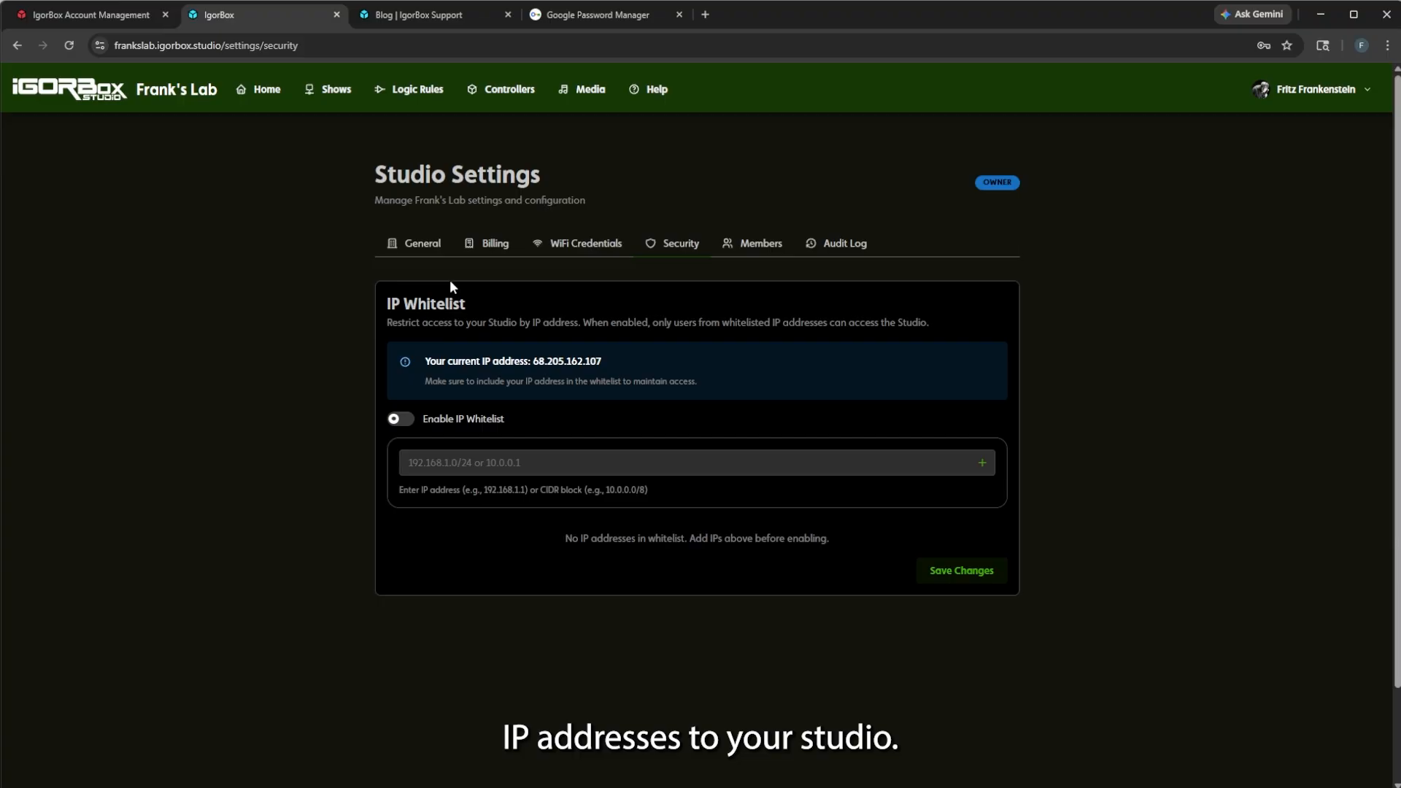
pyautogui.moveTo(386, 295); pyautogui.dragTo(480, 321)
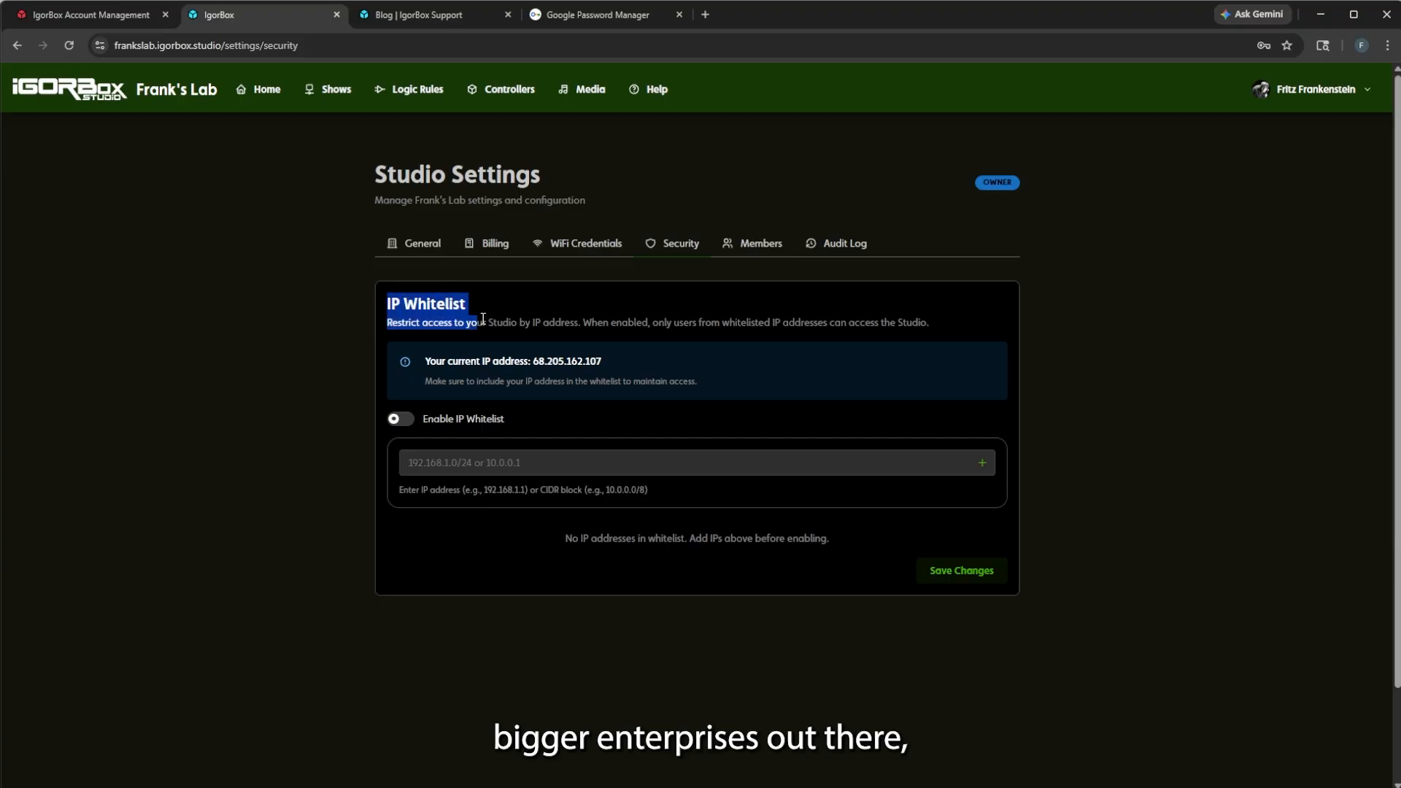
pyautogui.click(483, 319)
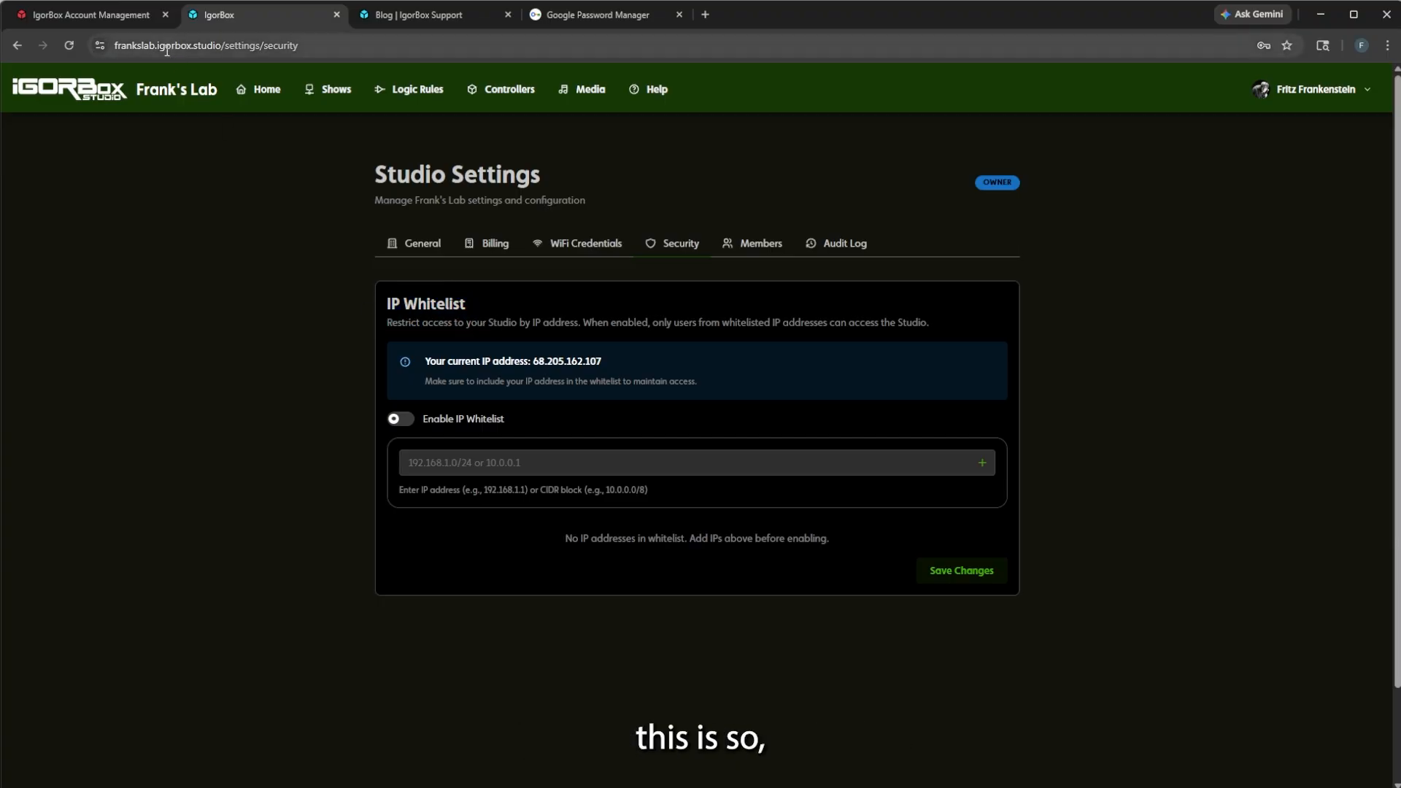
pyautogui.moveTo(113, 48); pyautogui.dragTo(223, 50)
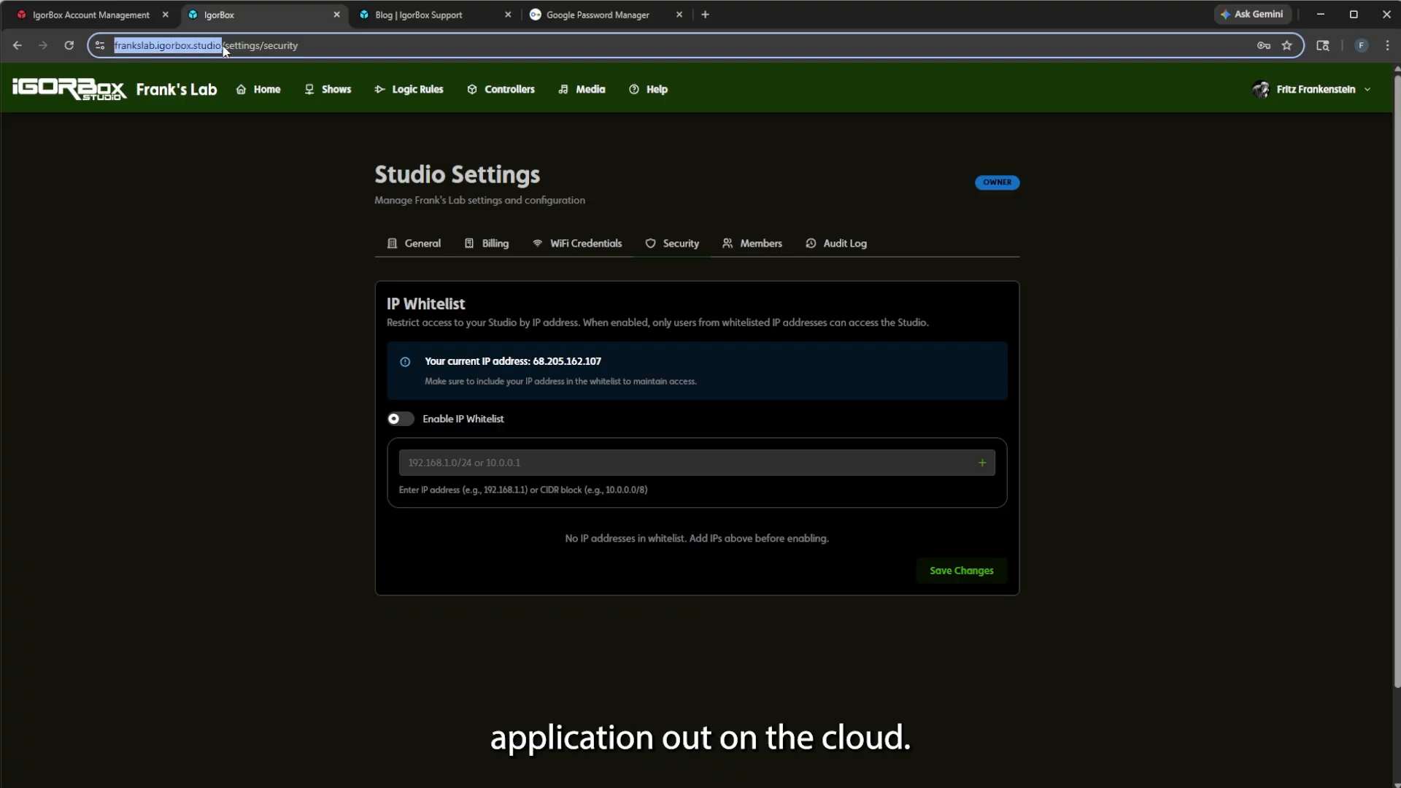
pyautogui.moveTo(224, 49); pyautogui.dragTo(147, 54)
pyautogui.click(249, 331)
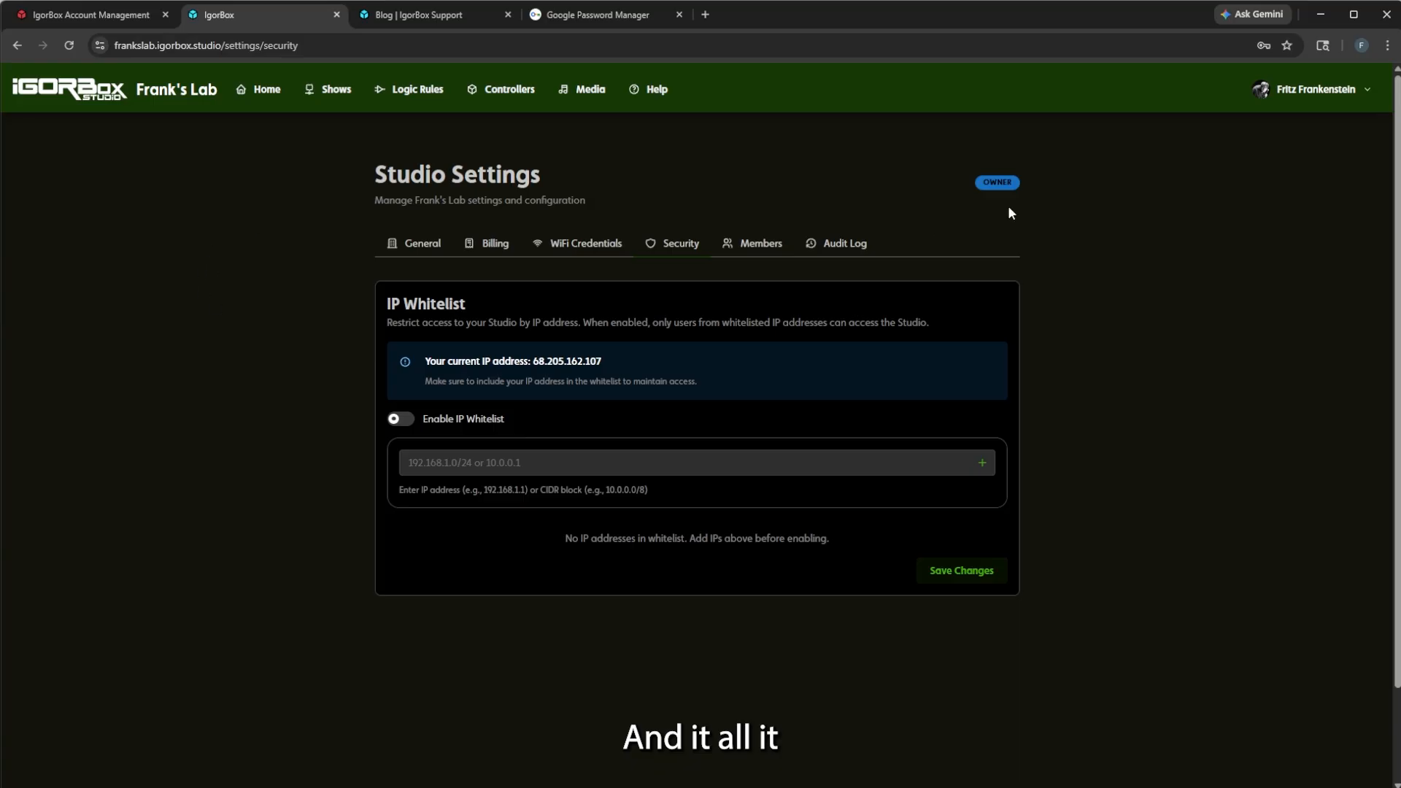
# Check the account menu and the current IP address, then click into the IP address field.
pyautogui.click(1318, 89)
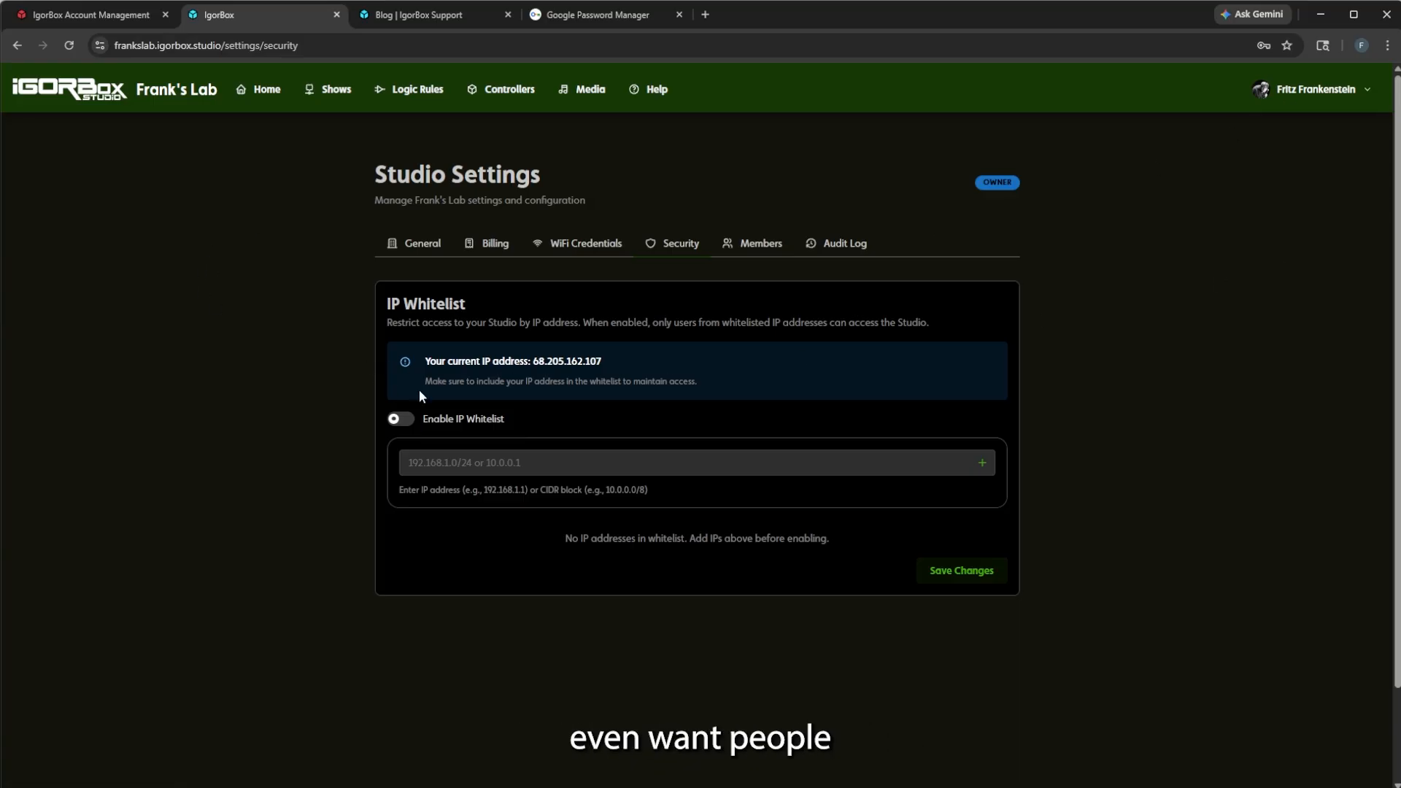
pyautogui.moveTo(422, 364); pyautogui.dragTo(642, 370)
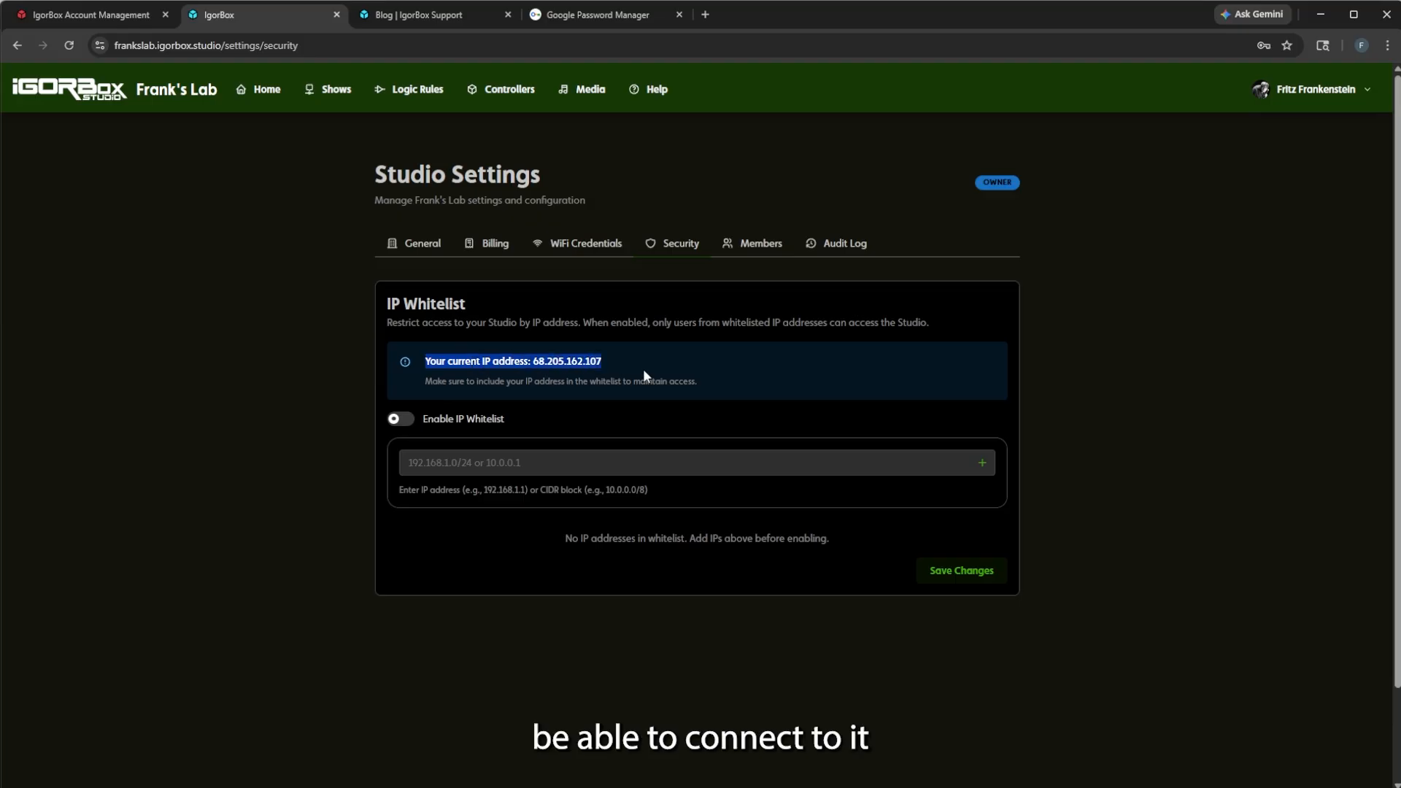
pyautogui.click(642, 369)
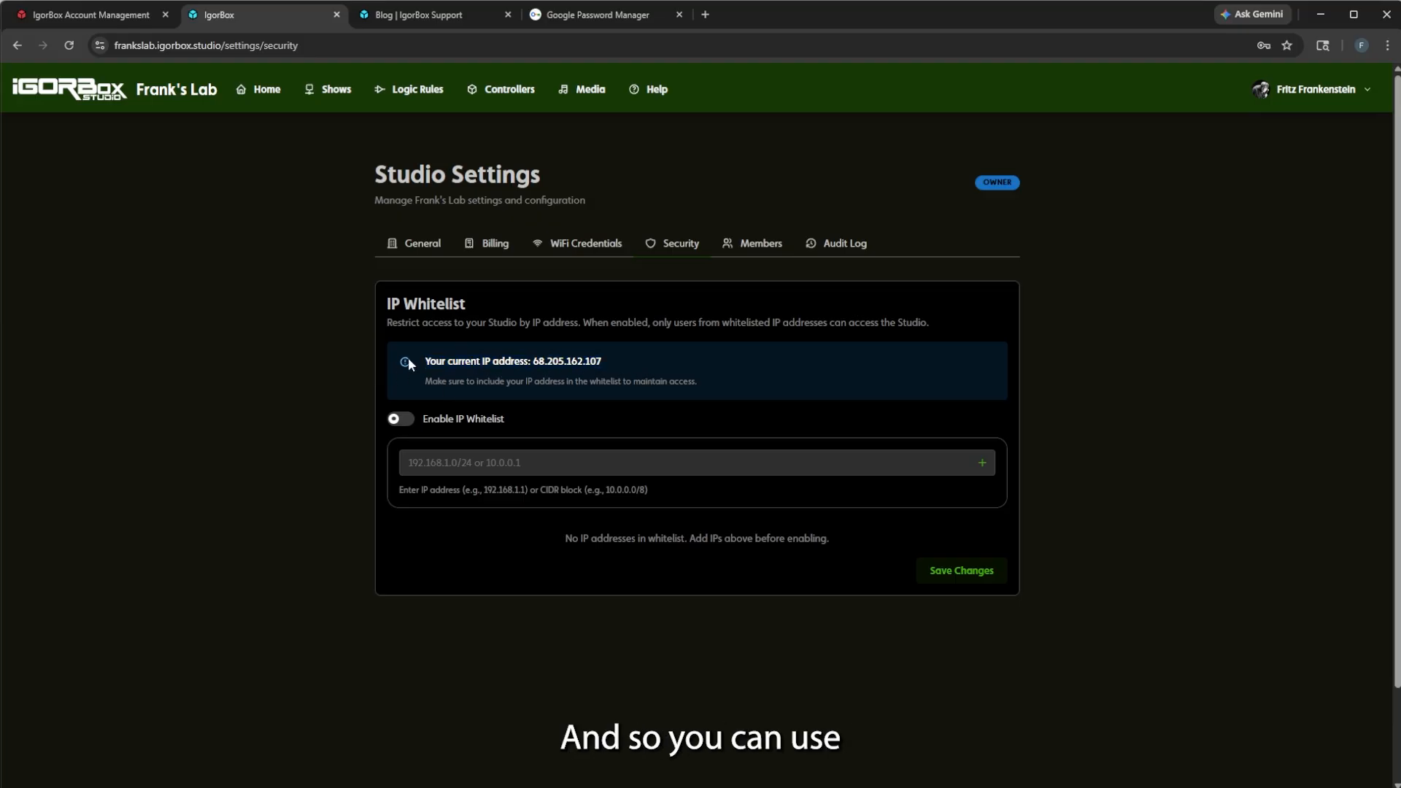
pyautogui.click(449, 456)
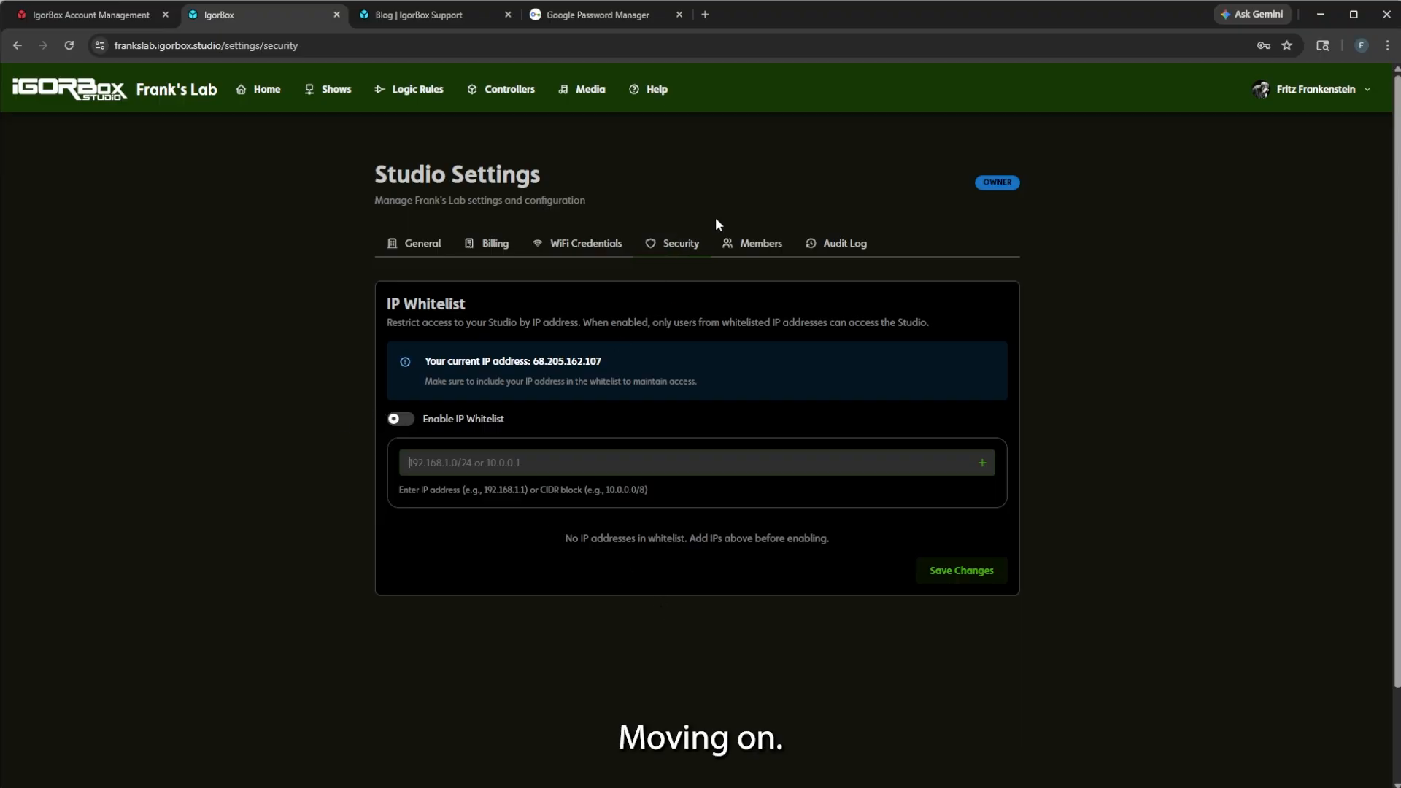
# Check the owner-only Members list and the Pro-limited Invitations tab, then open the Audit Log.
pyautogui.click(760, 249)
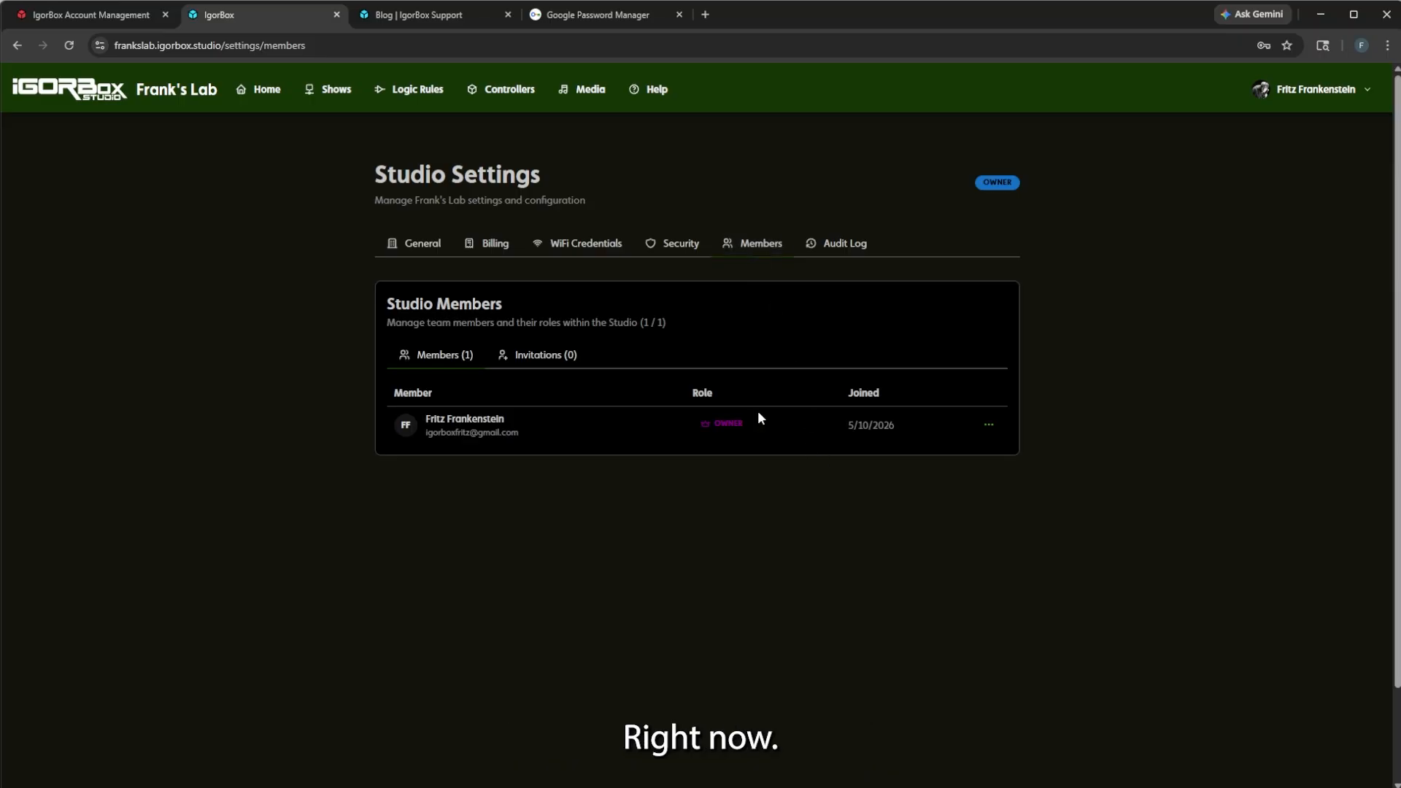
pyautogui.click(546, 354)
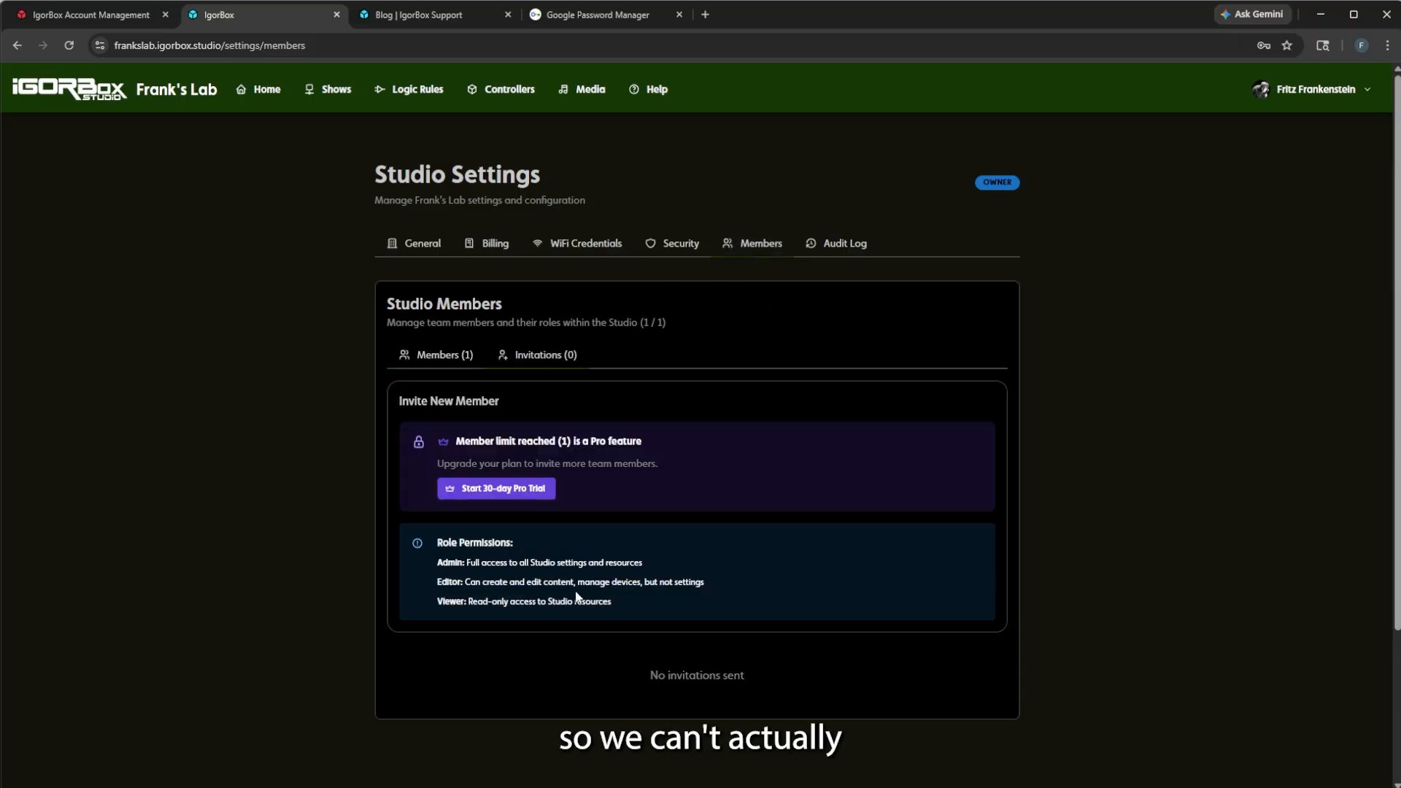
pyautogui.click(447, 361)
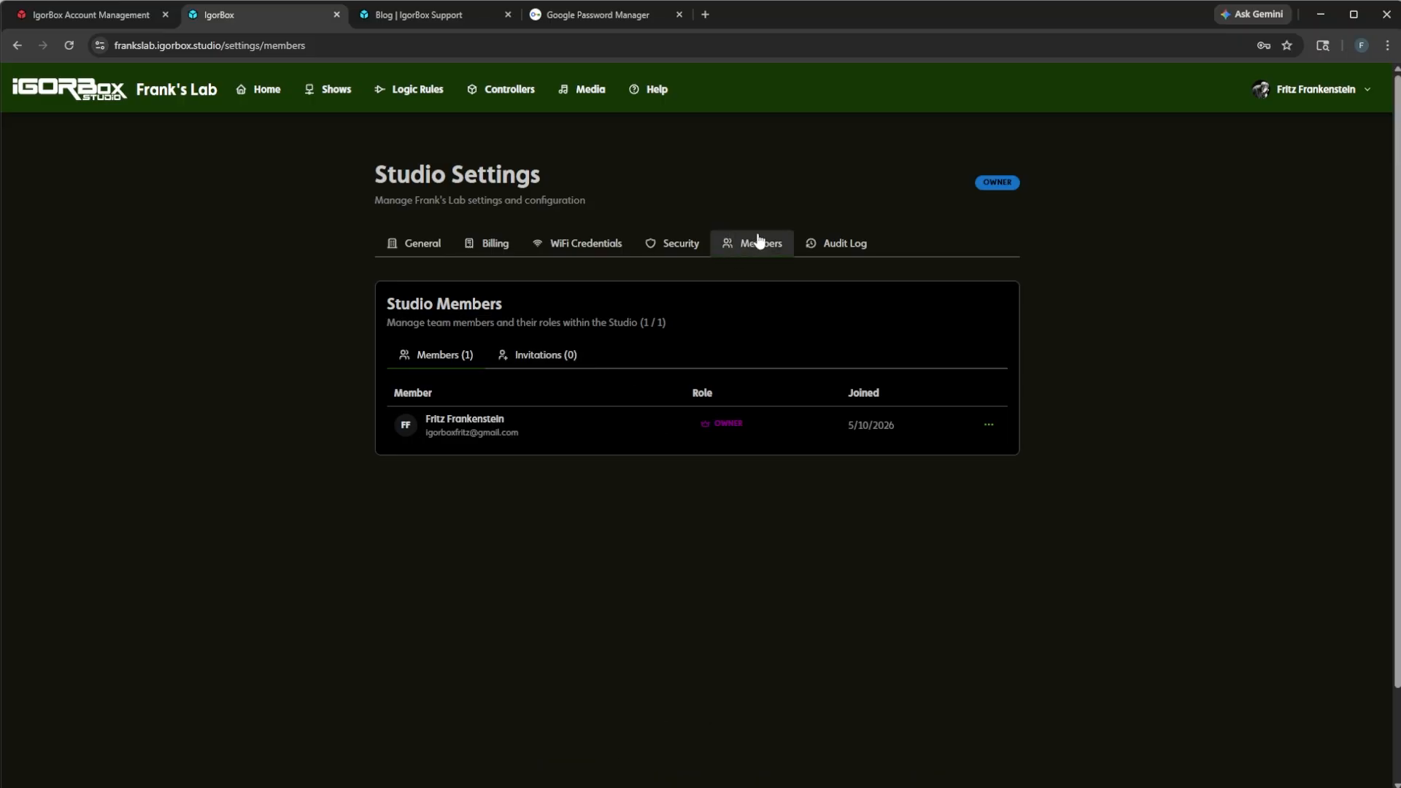
pyautogui.click(839, 257)
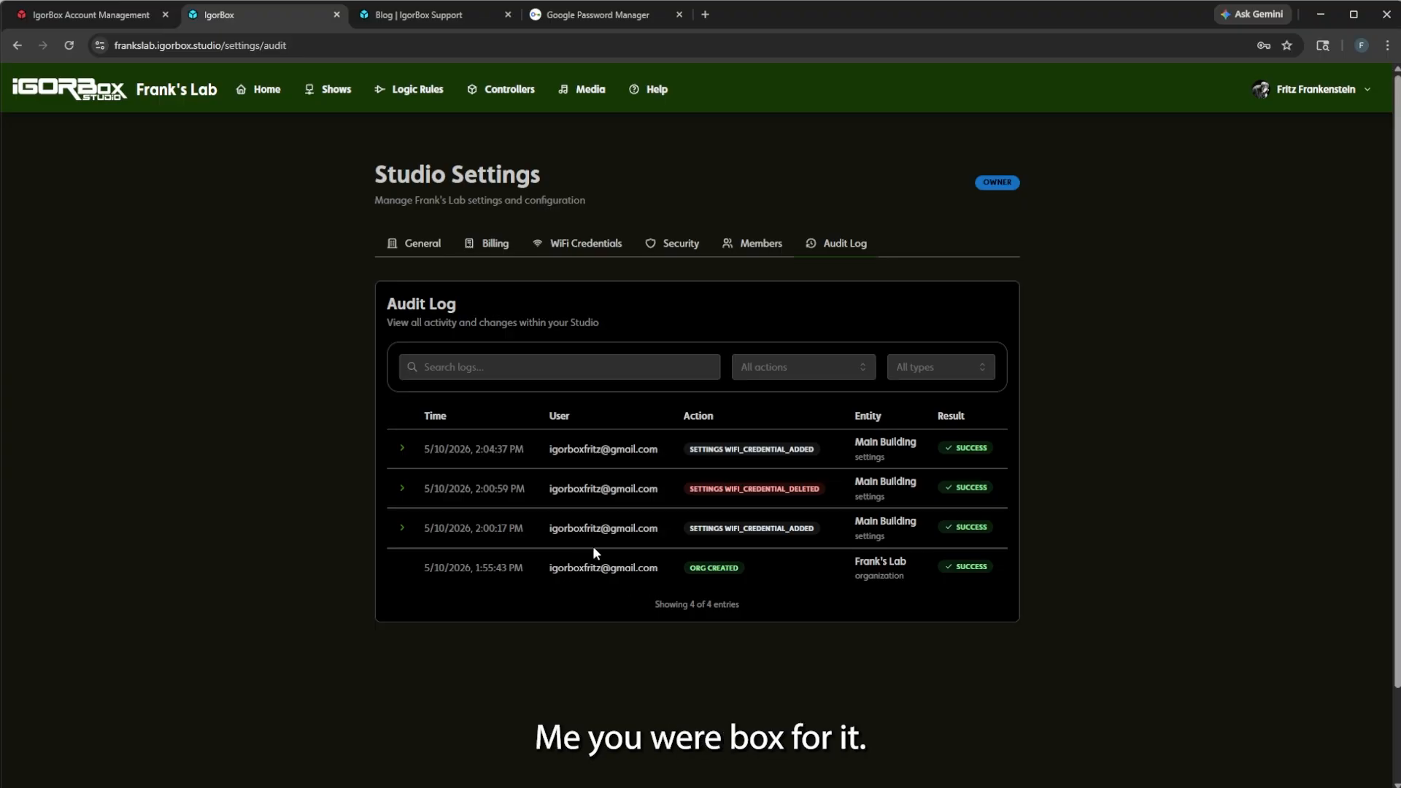
pyautogui.moveTo(687, 530); pyautogui.dragTo(746, 533)
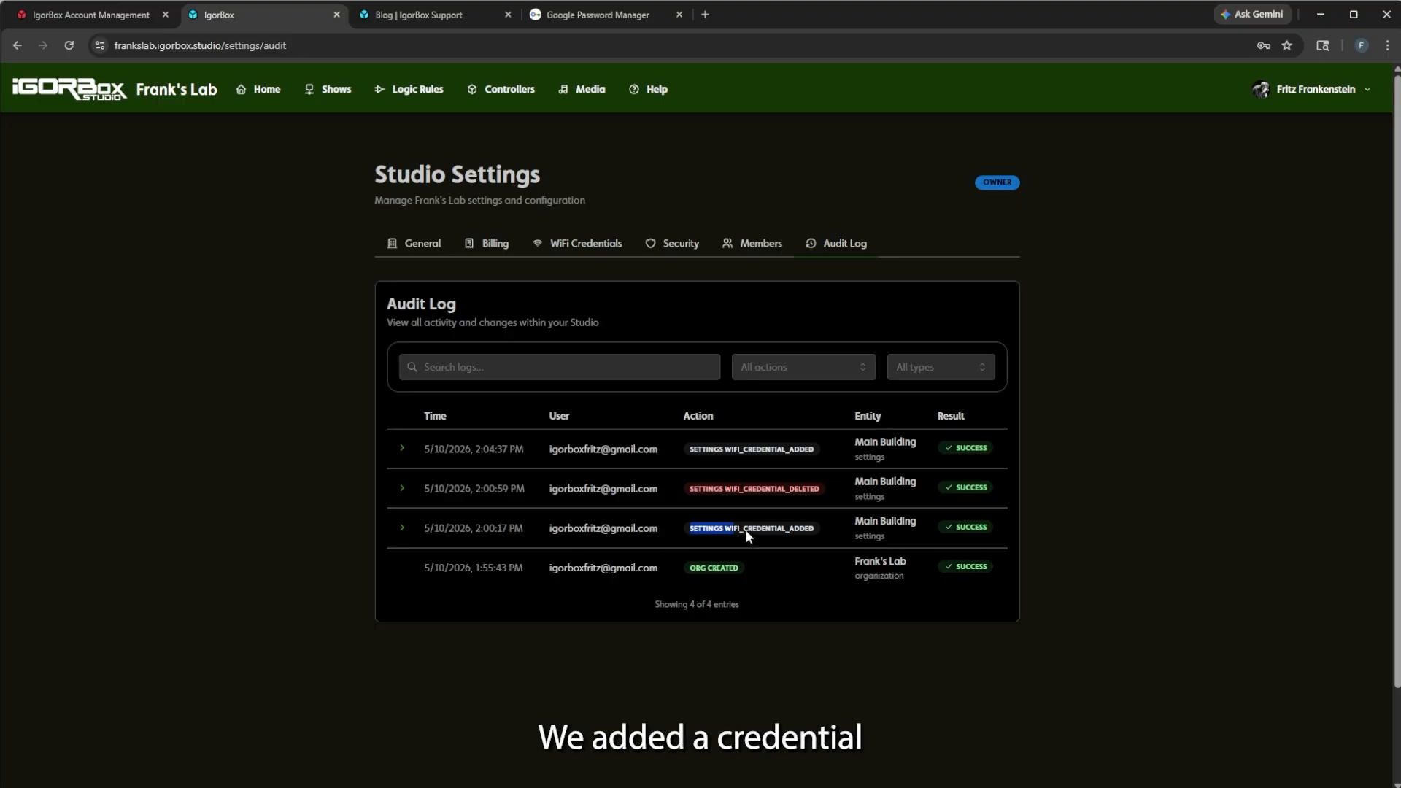
pyautogui.click(815, 533)
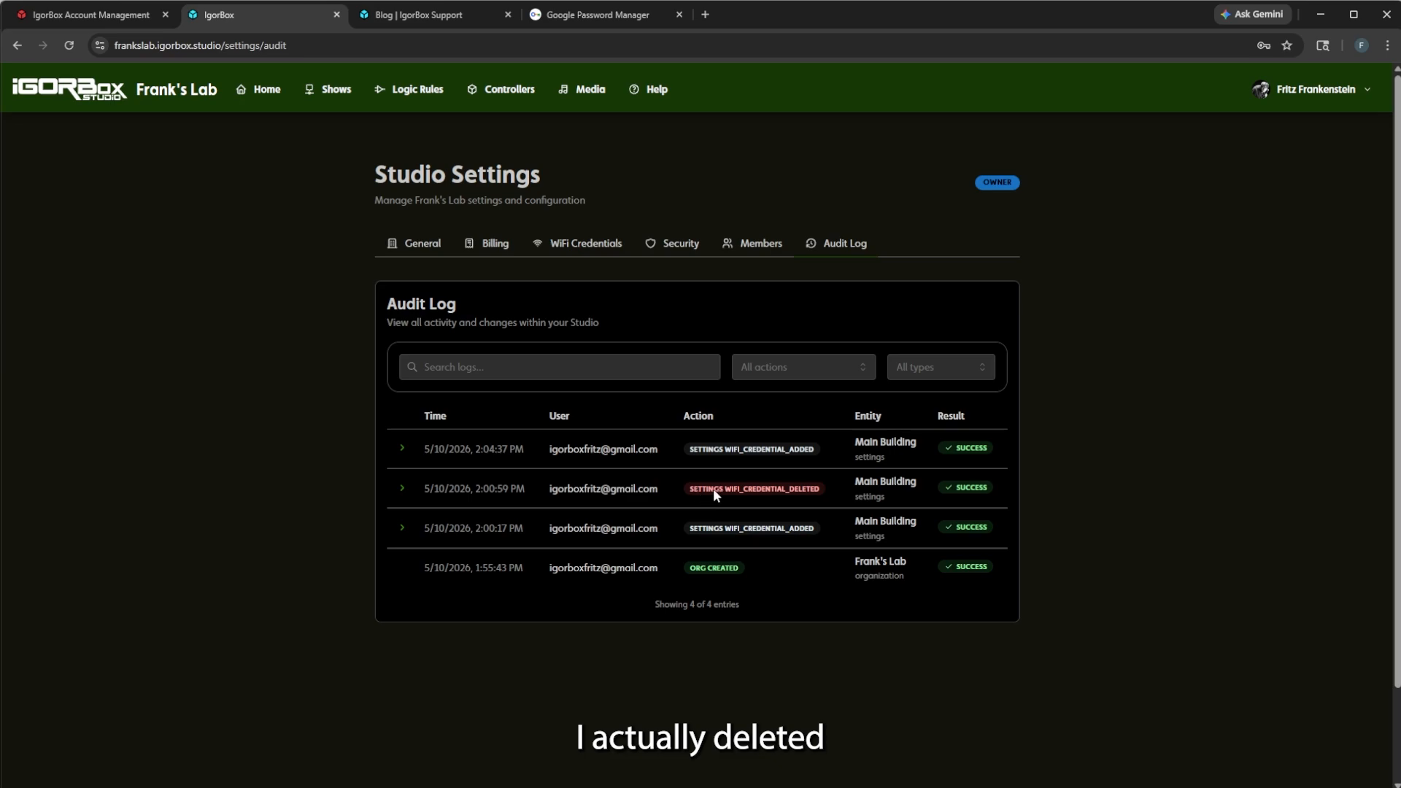
pyautogui.moveTo(713, 488); pyautogui.dragTo(822, 486)
pyautogui.click(822, 486)
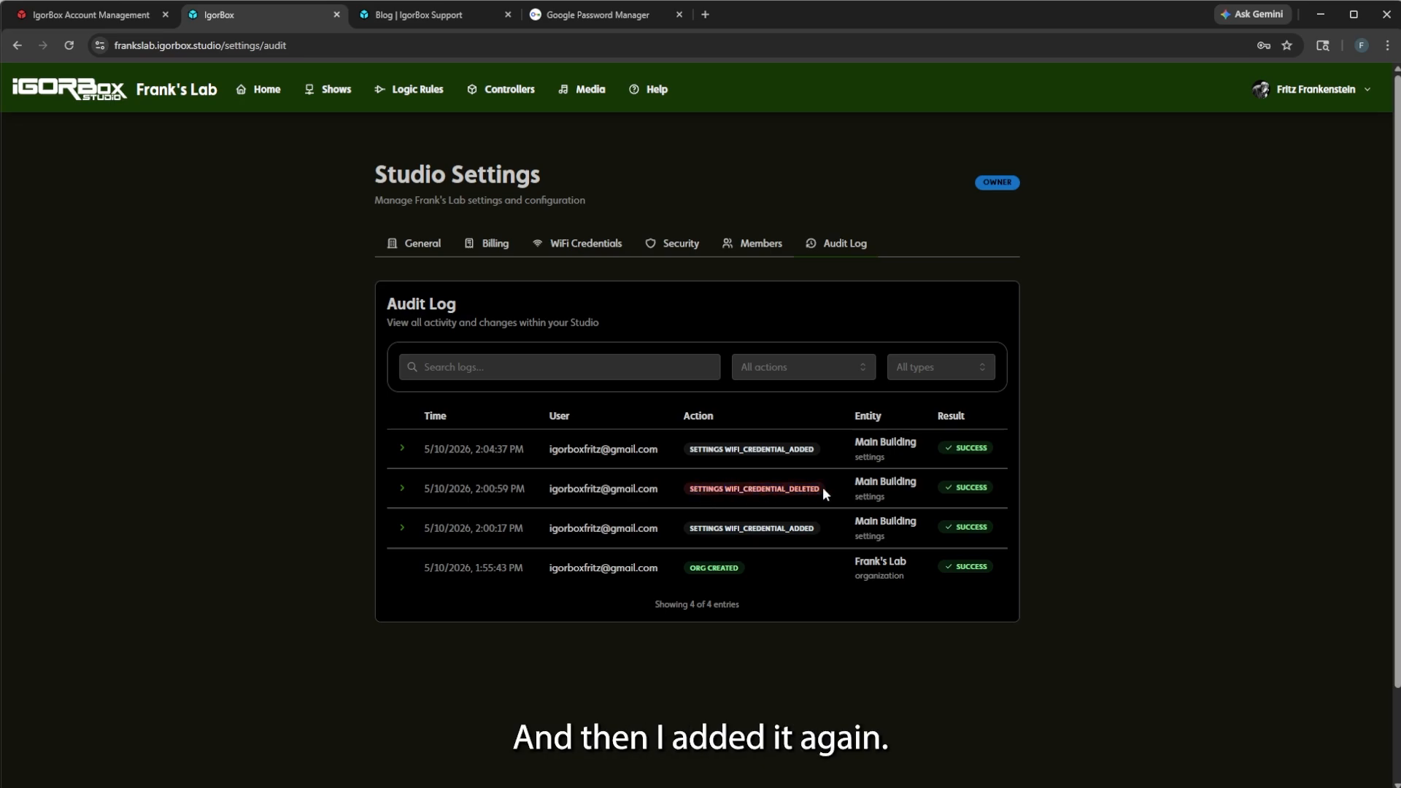
pyautogui.moveTo(681, 454); pyautogui.dragTo(835, 445)
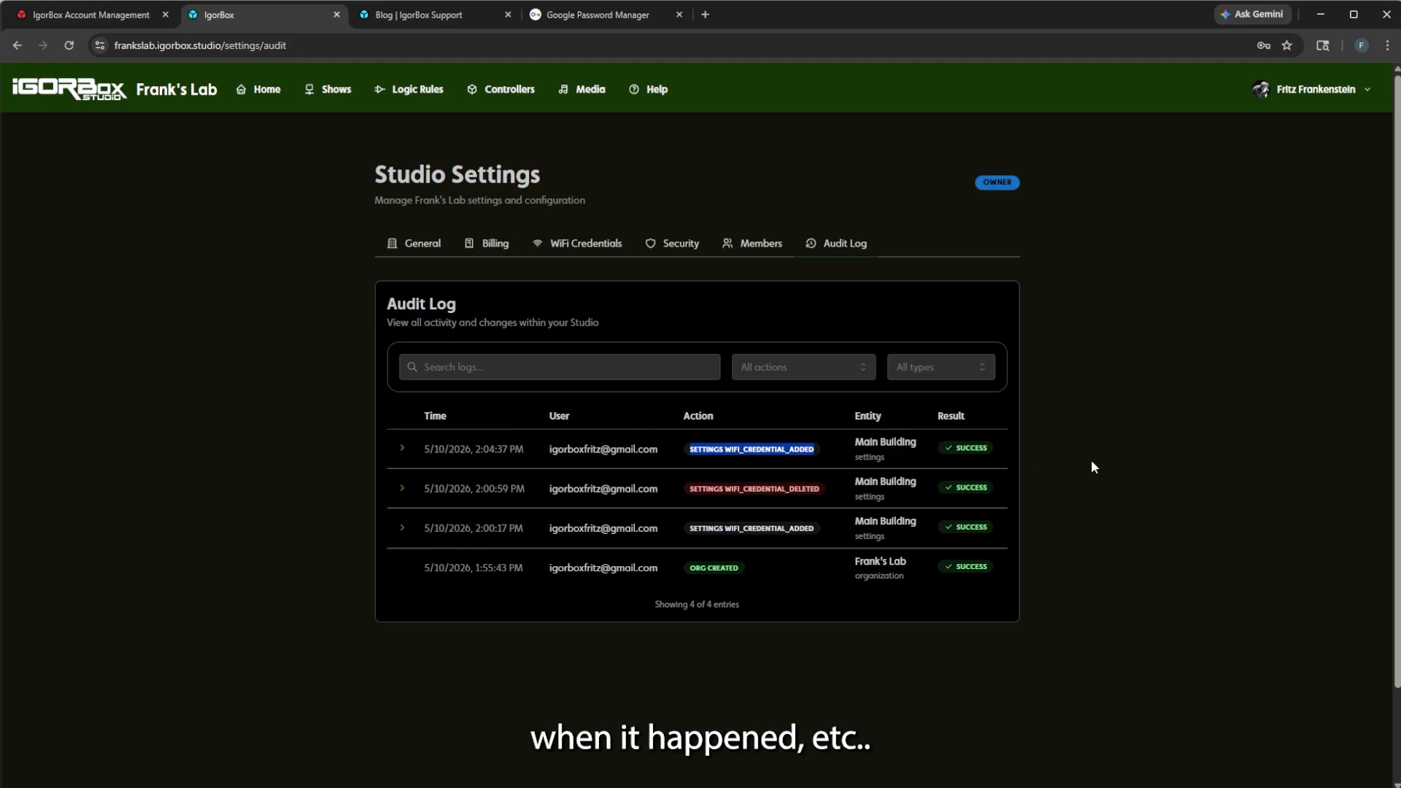
pyautogui.click(996, 619)
pyautogui.click(776, 366)
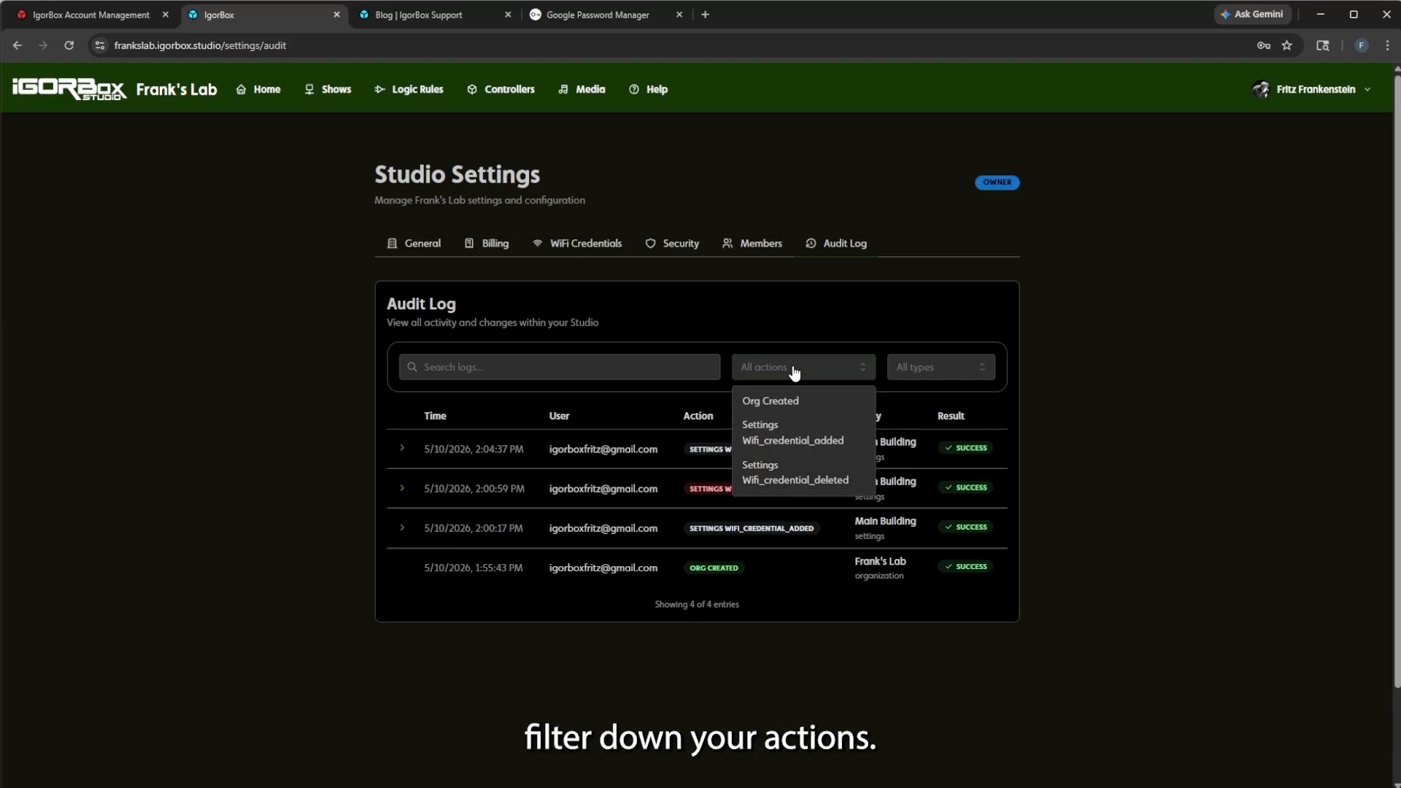
pyautogui.click(923, 371)
pyautogui.click(579, 306)
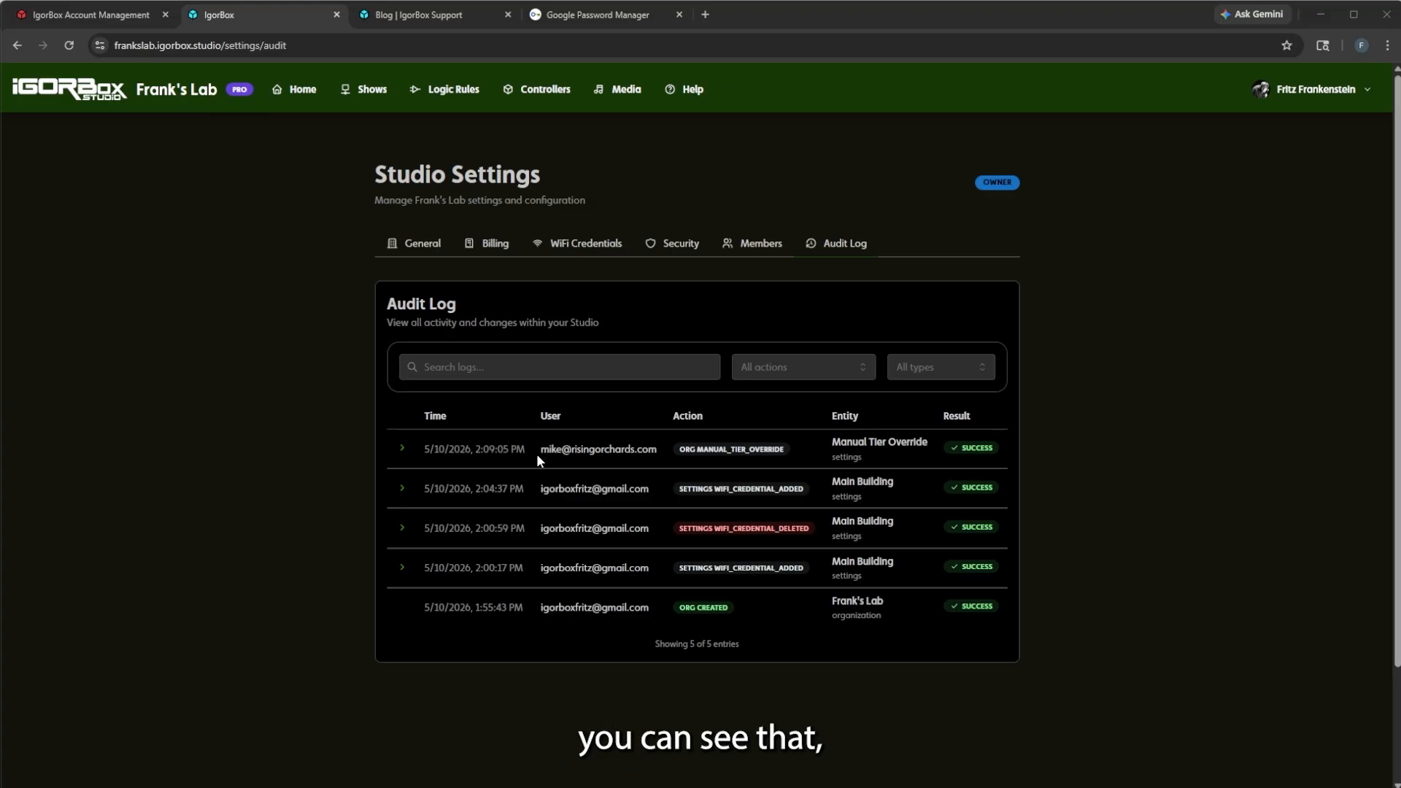
# Highlight the user and the ORG MANUAL_TIER_OVERRIDE action in the top audit log row.
pyautogui.moveTo(541, 454); pyautogui.dragTo(657, 454)
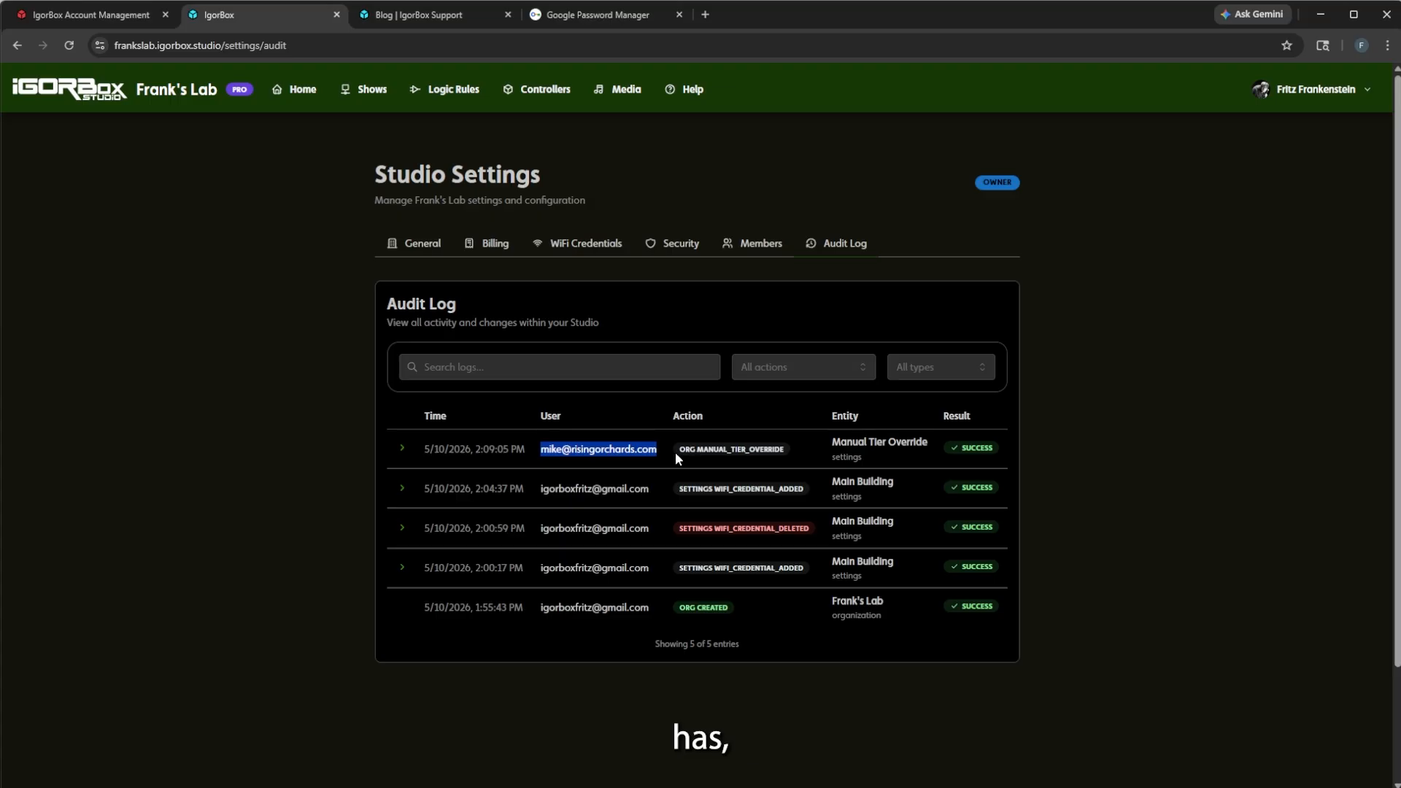
pyautogui.moveTo(676, 453); pyautogui.dragTo(781, 454)
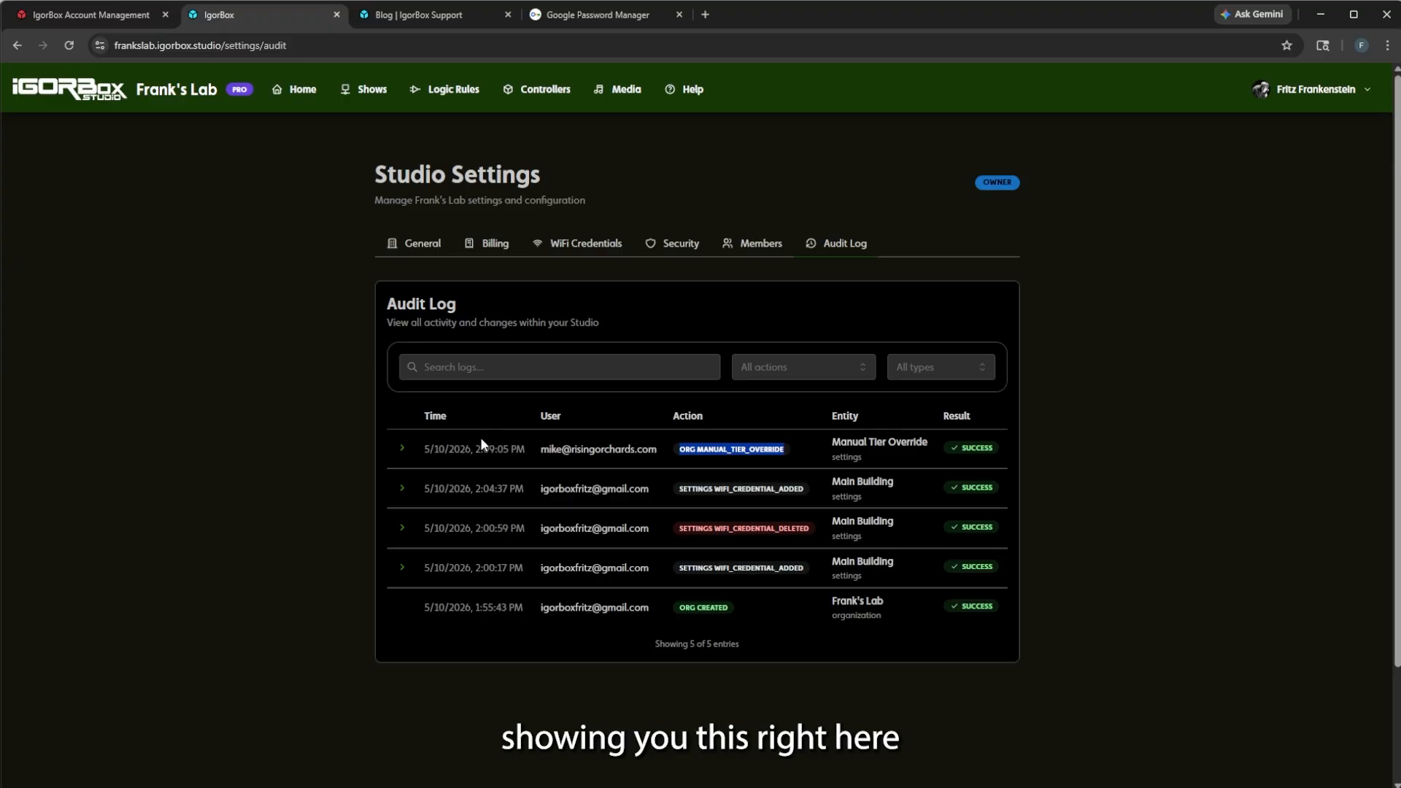
pyautogui.click(756, 469)
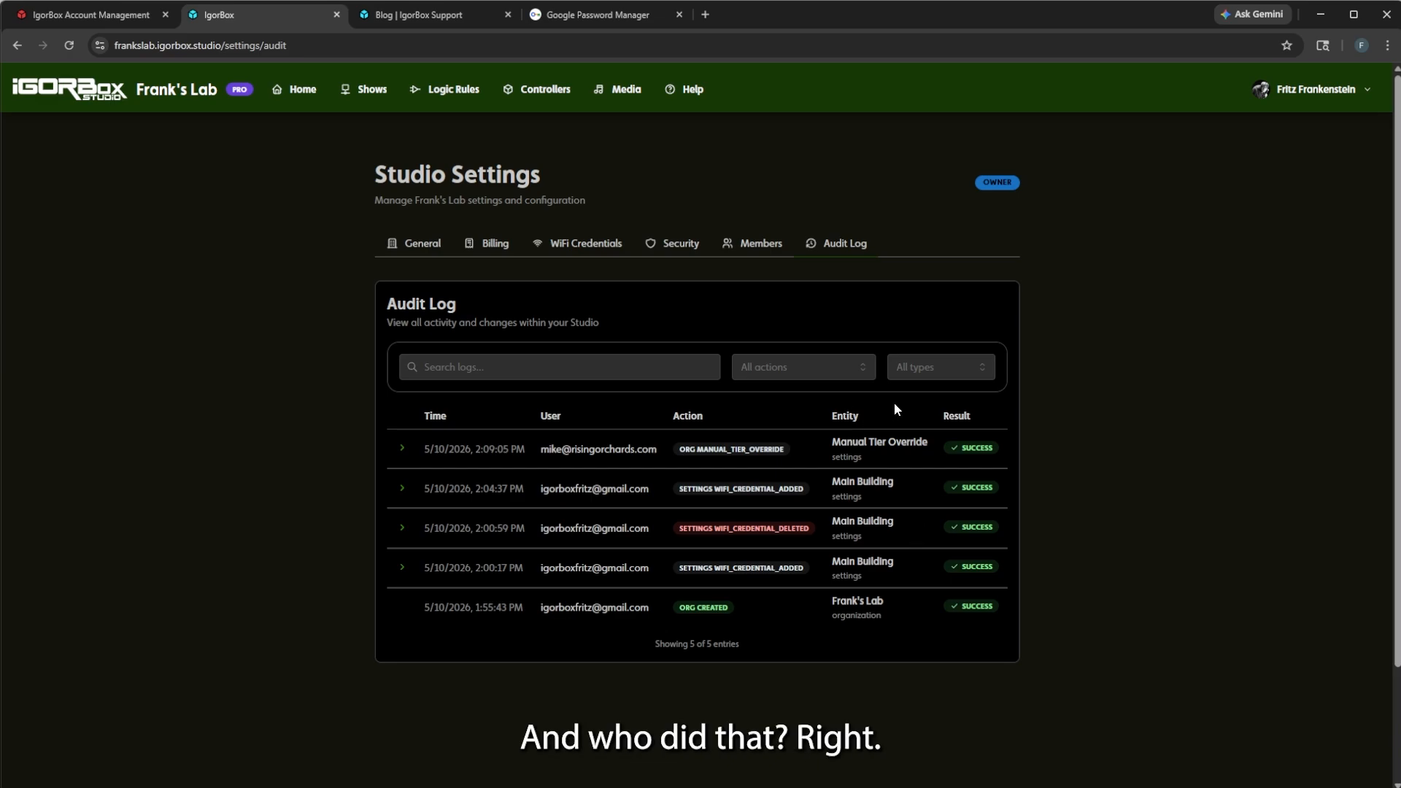
# Open Members > Invitations and enter the invitee's e-mail address in the invite form.
pyautogui.click(771, 251)
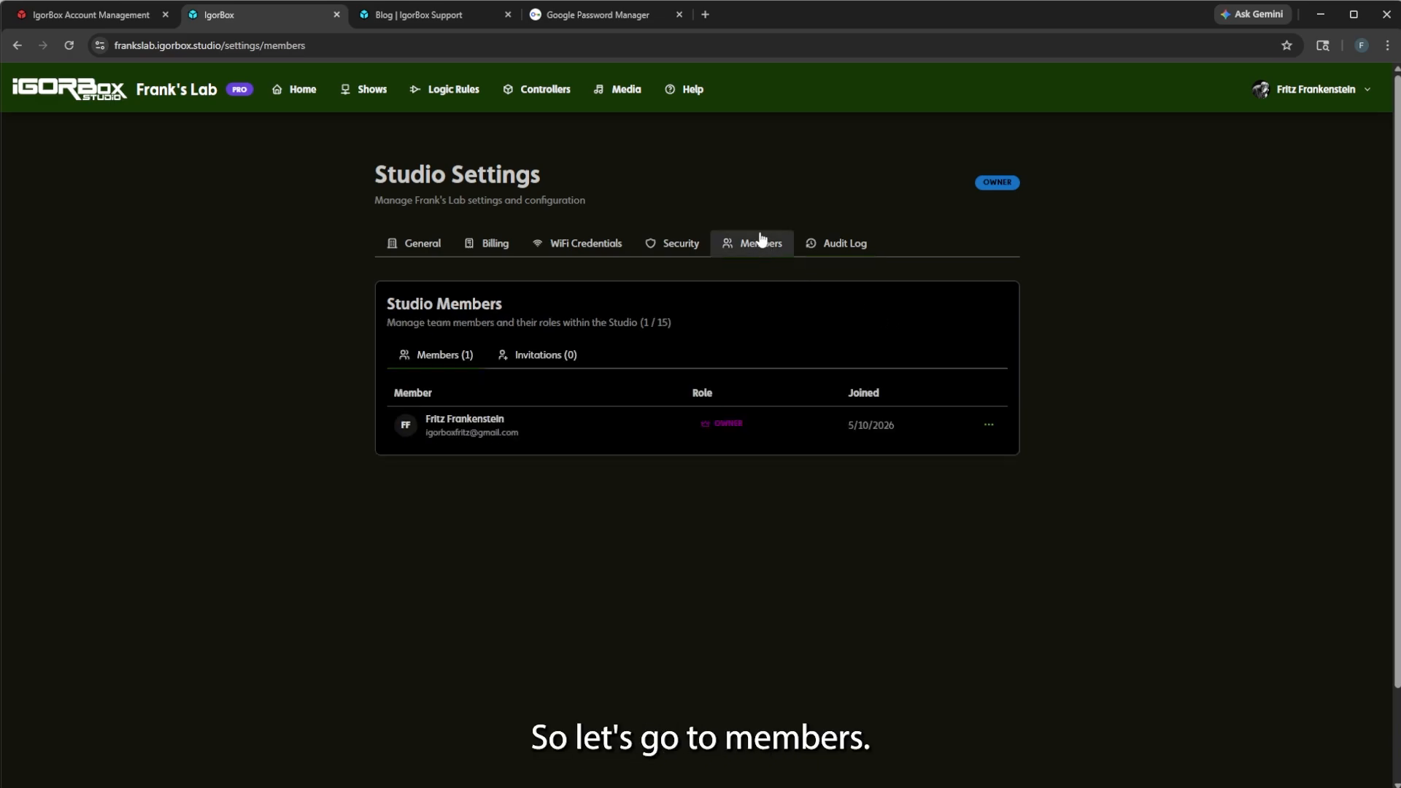
pyautogui.click(532, 358)
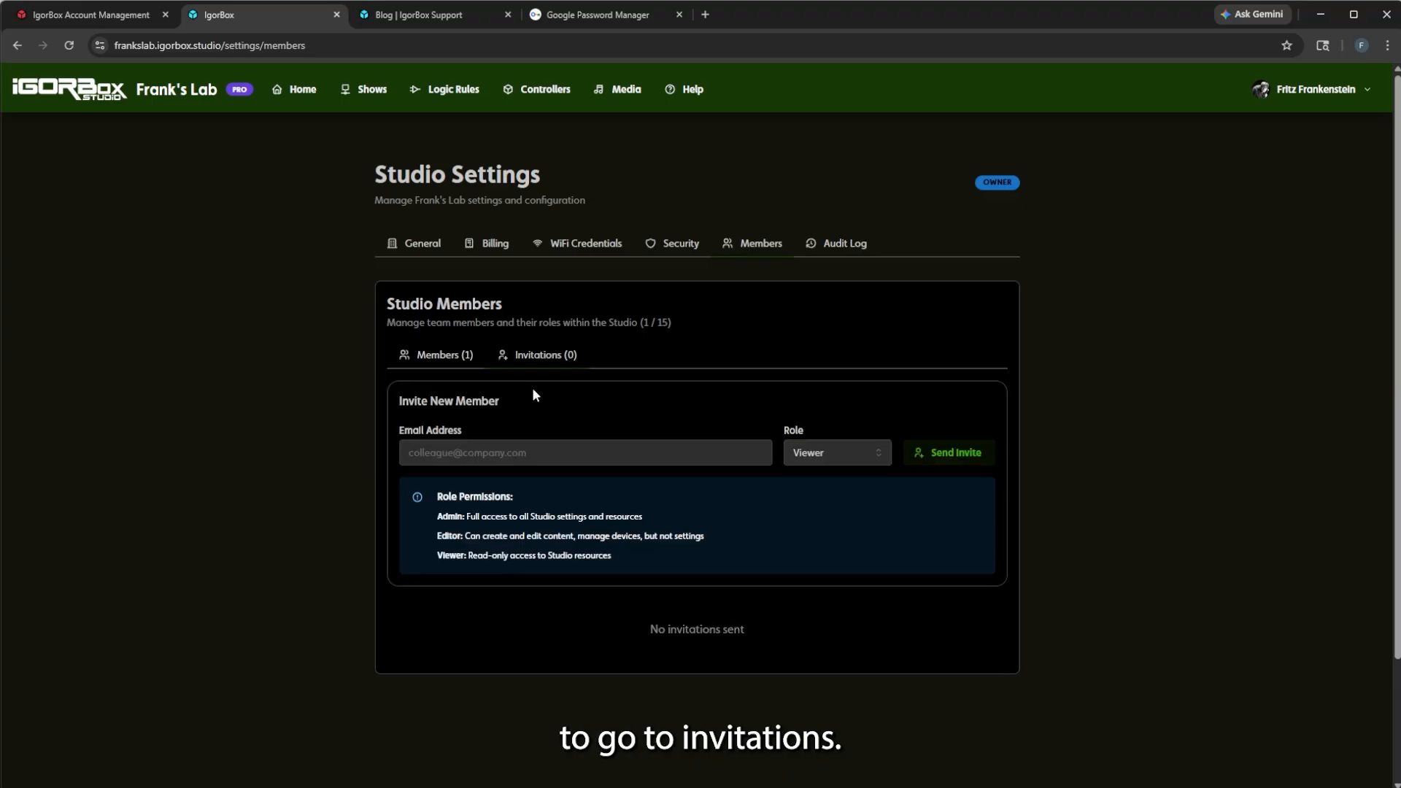
pyautogui.click(557, 444)
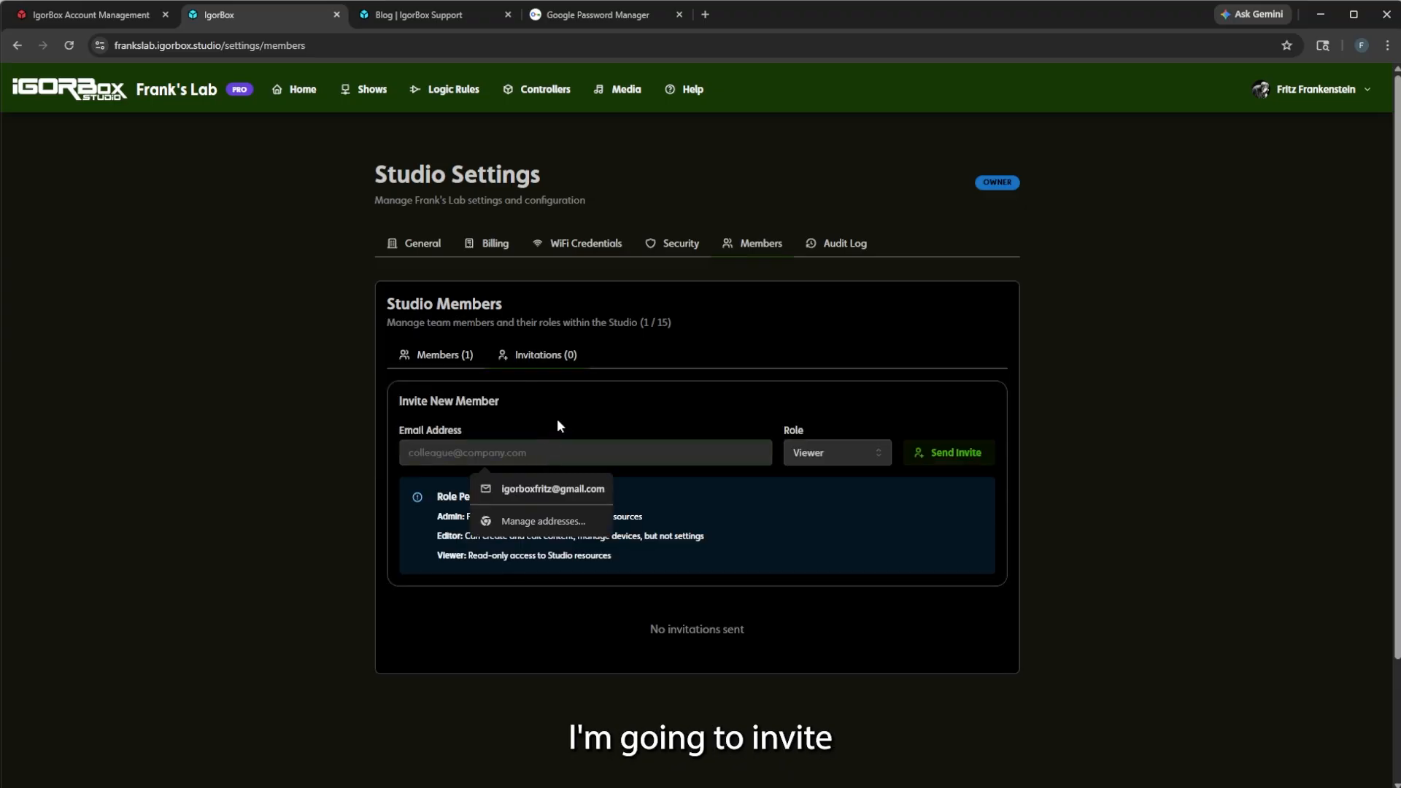
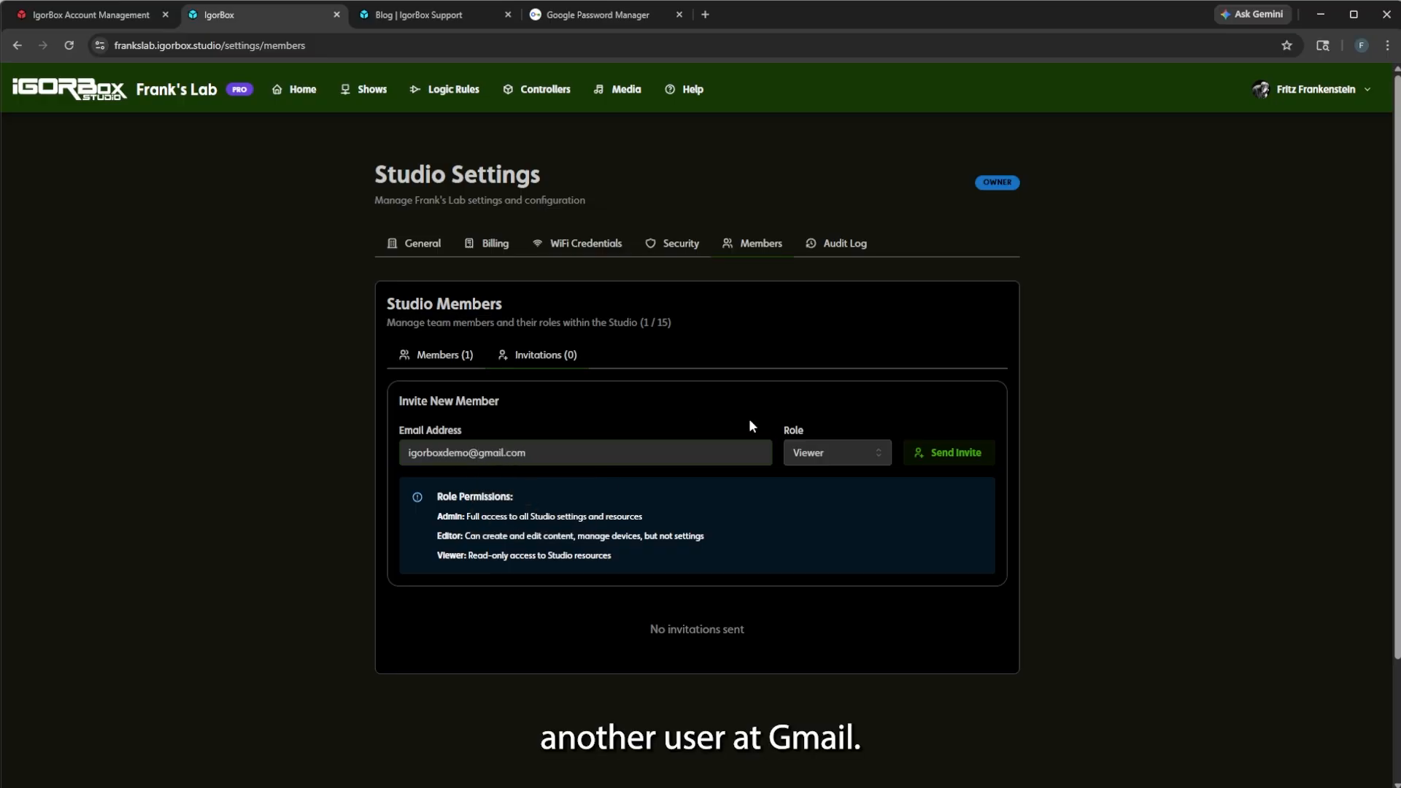
# Choose the Editor role and review the Admin and Editor permission descriptions.
pyautogui.click(835, 453)
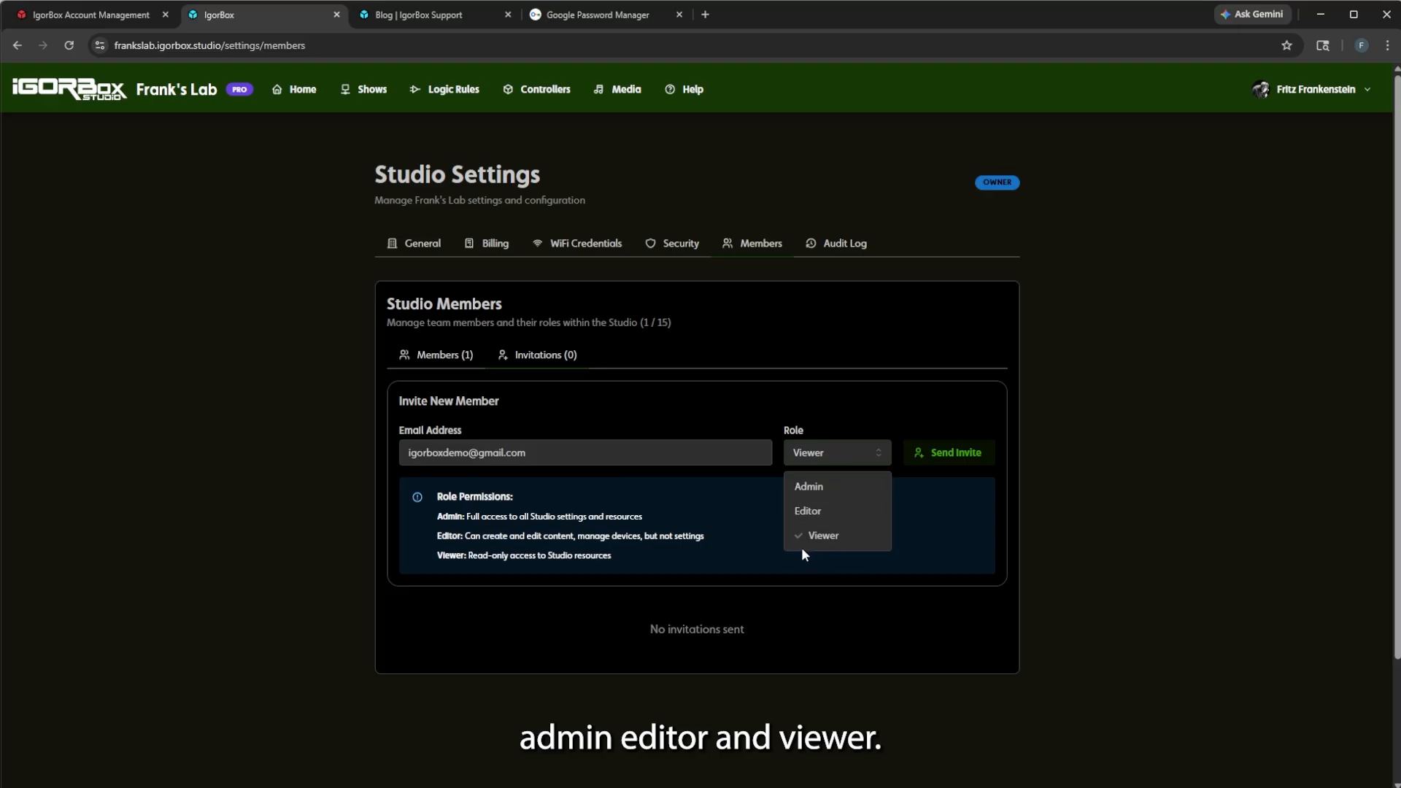
pyautogui.click(810, 512)
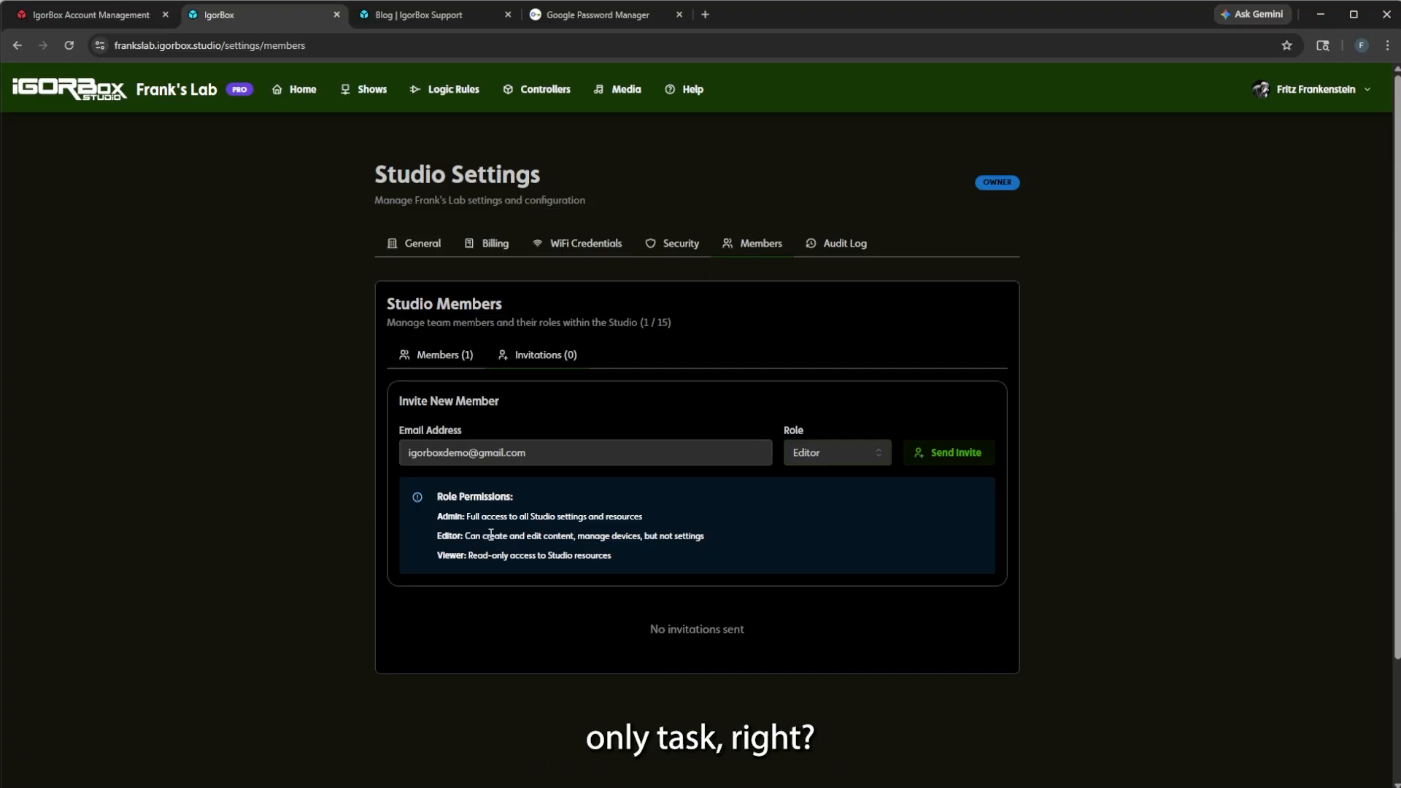
pyautogui.moveTo(467, 537); pyautogui.dragTo(494, 524)
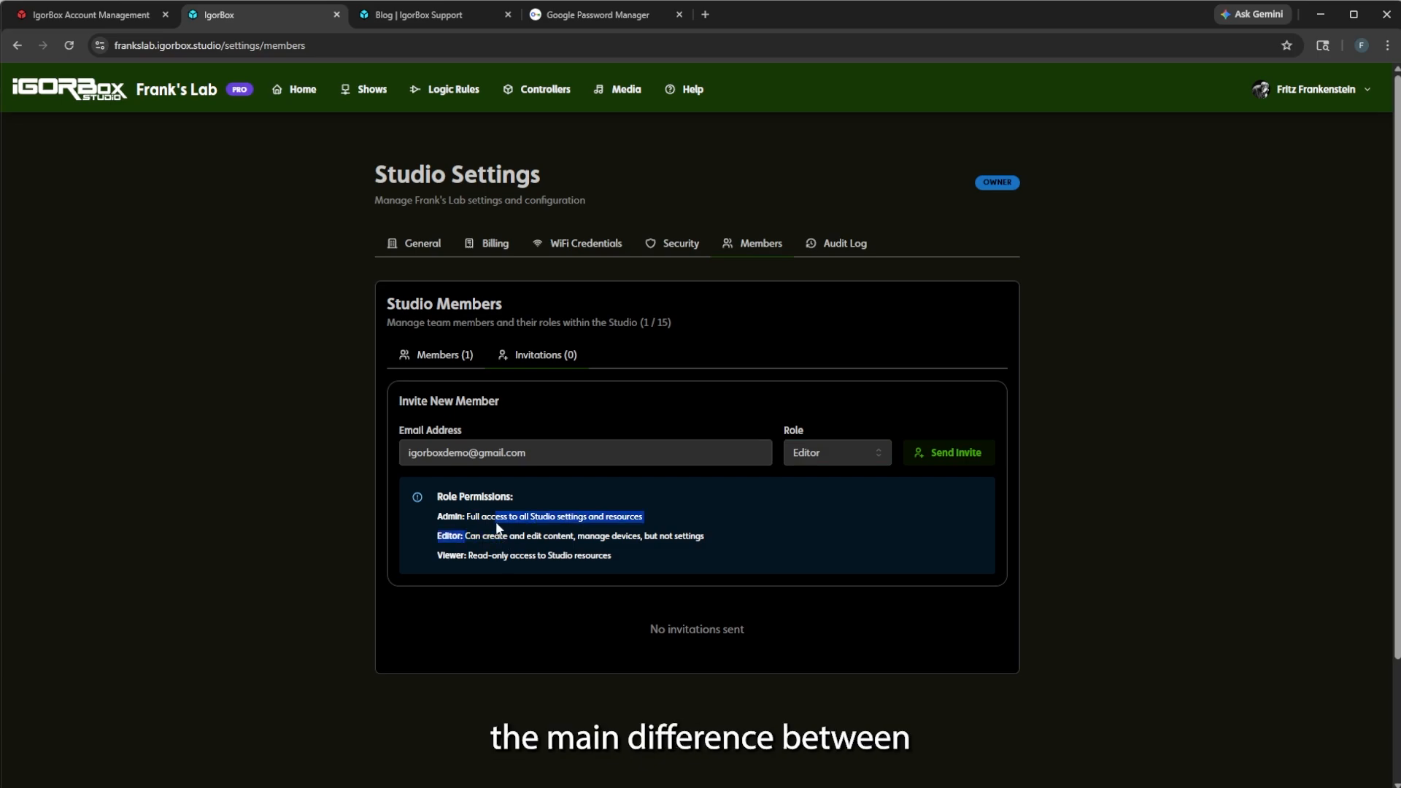
pyautogui.click(489, 546)
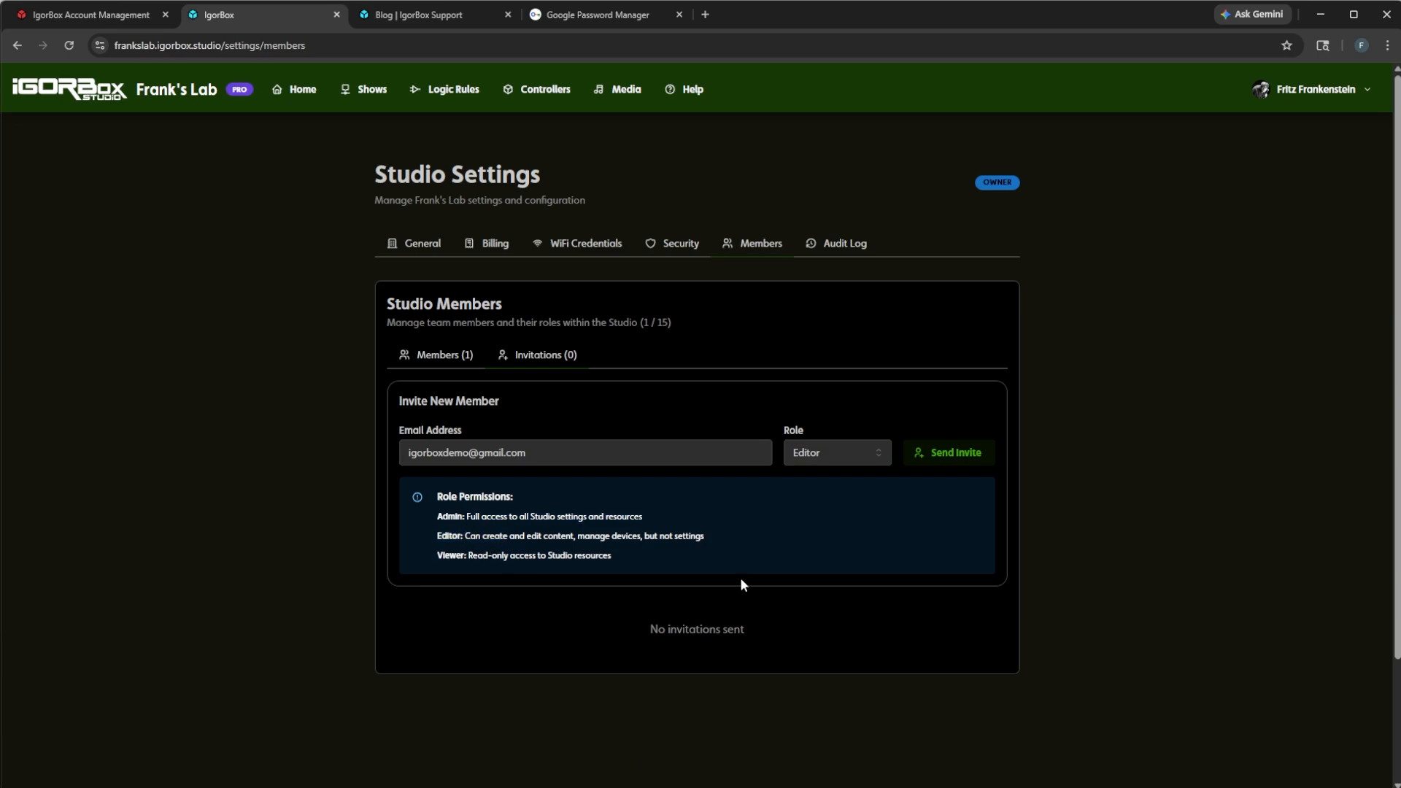
# Send the Editor invitation and copy its invite link from the Active Invitations row.
pyautogui.click(965, 458)
pyautogui.scroll(-2, 698, 552)
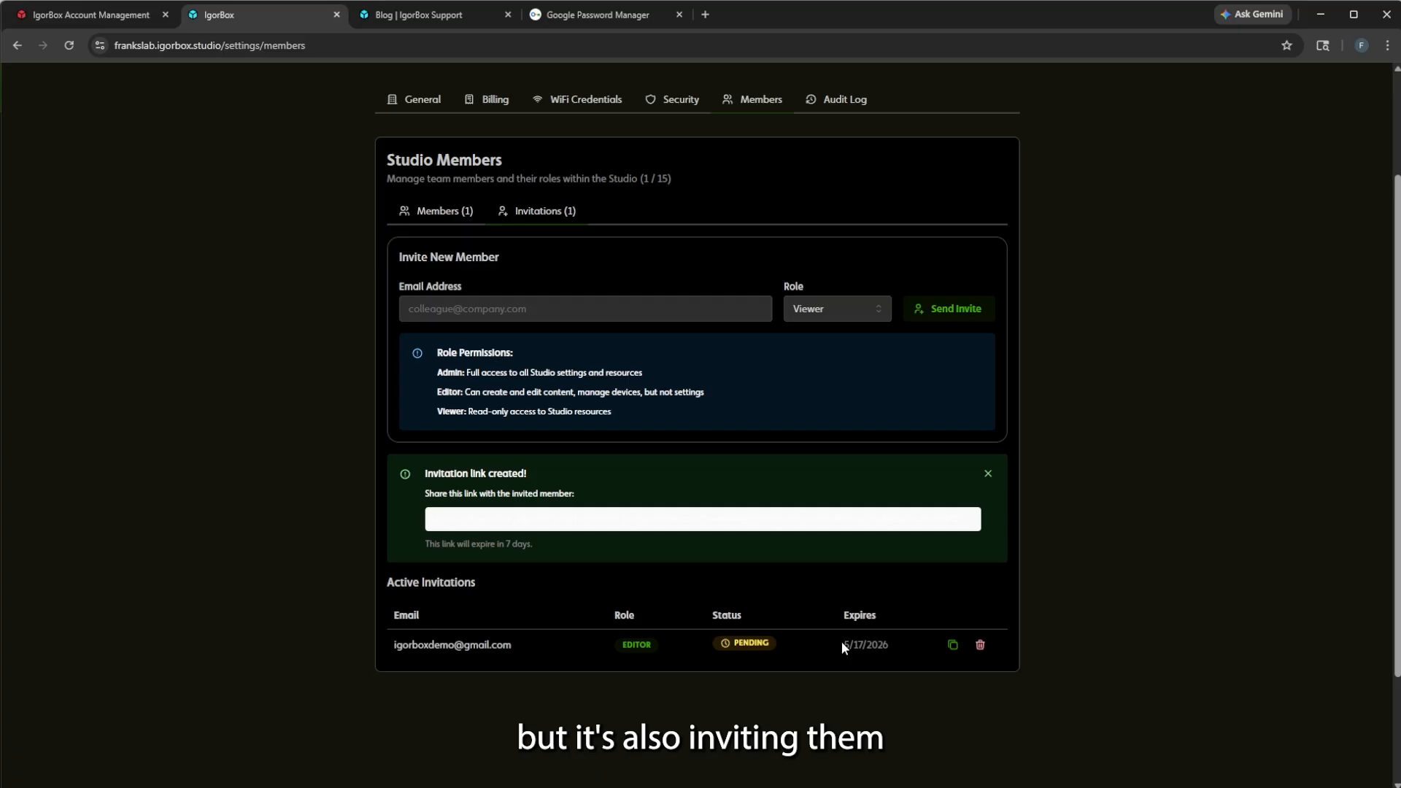
pyautogui.click(954, 645)
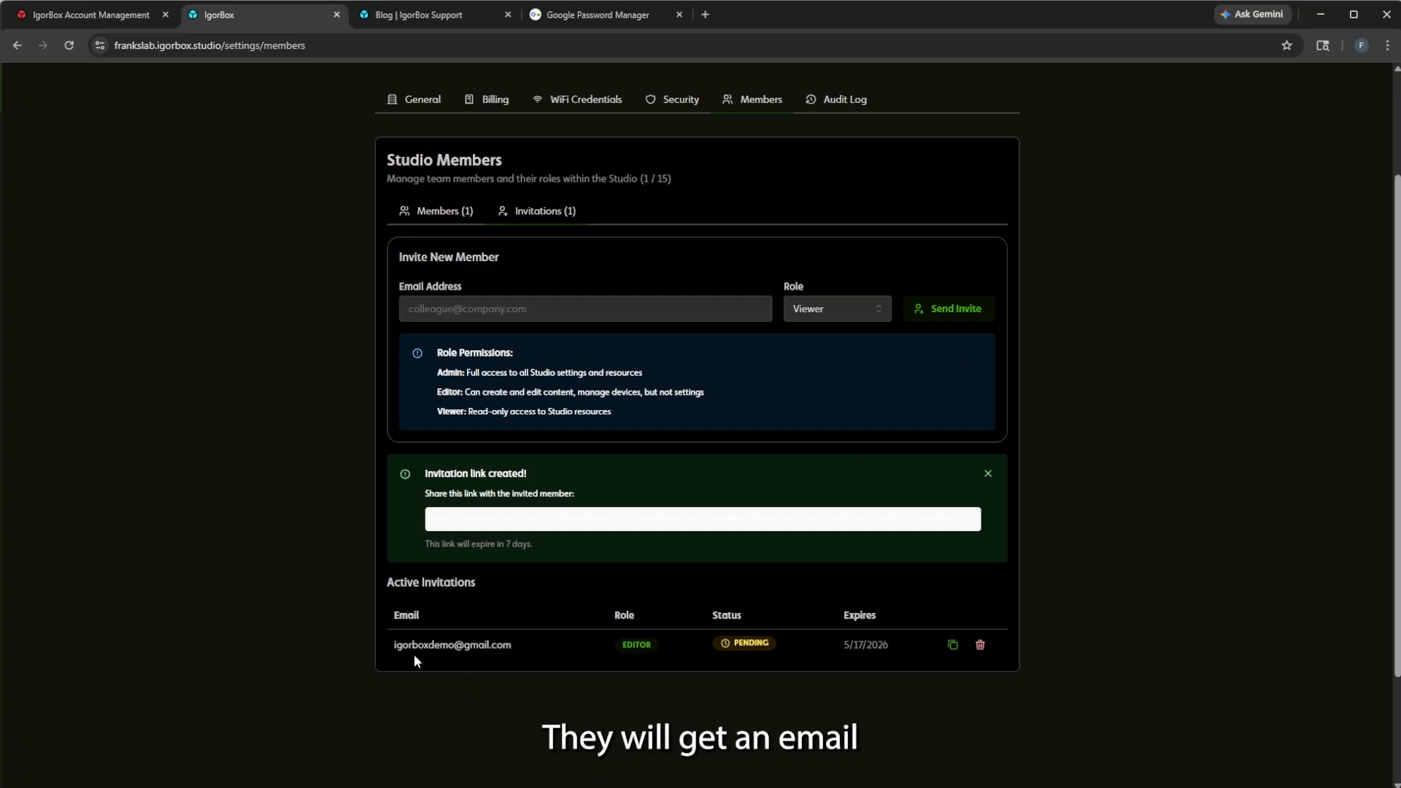
pyautogui.moveTo(397, 648); pyautogui.dragTo(499, 650)
pyautogui.click(885, 702)
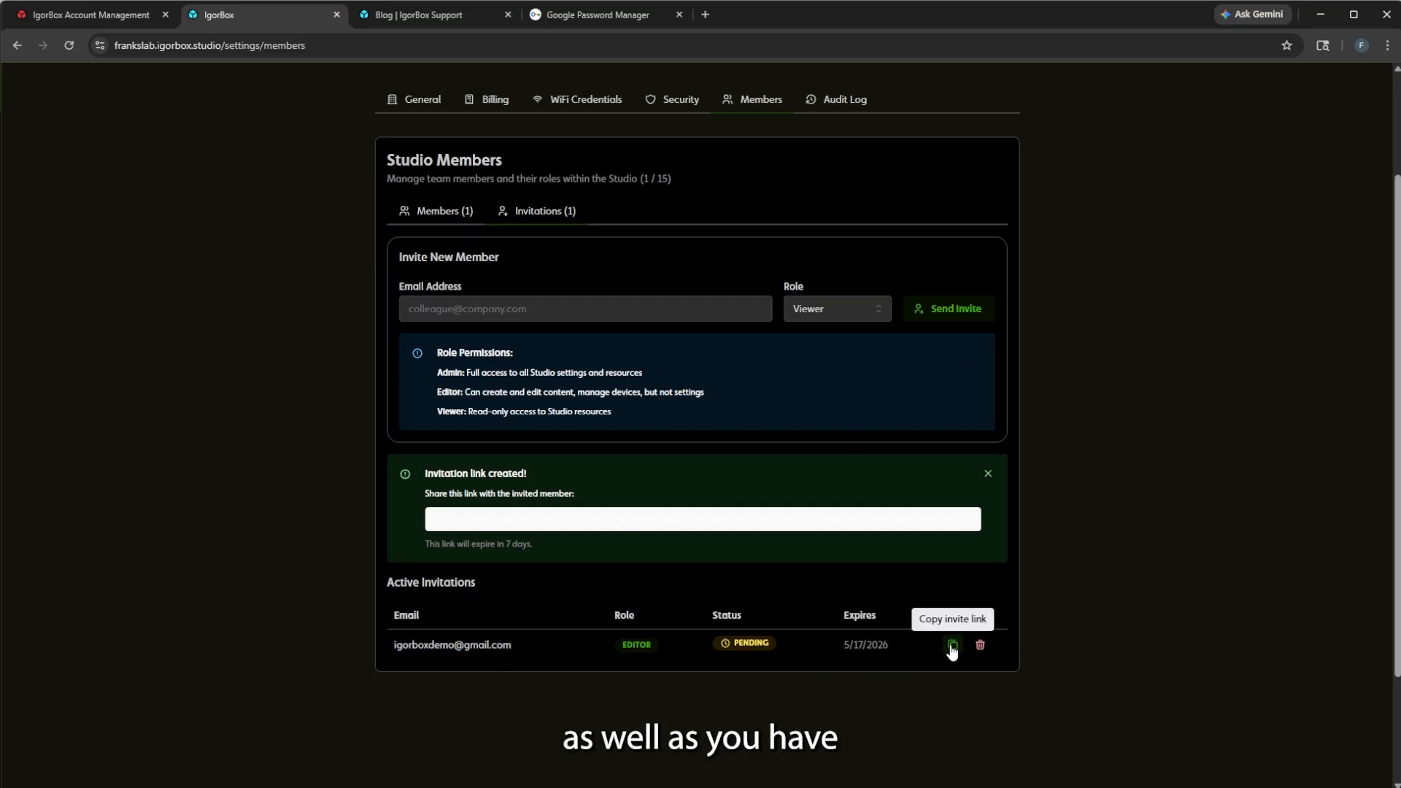
pyautogui.click(954, 646)
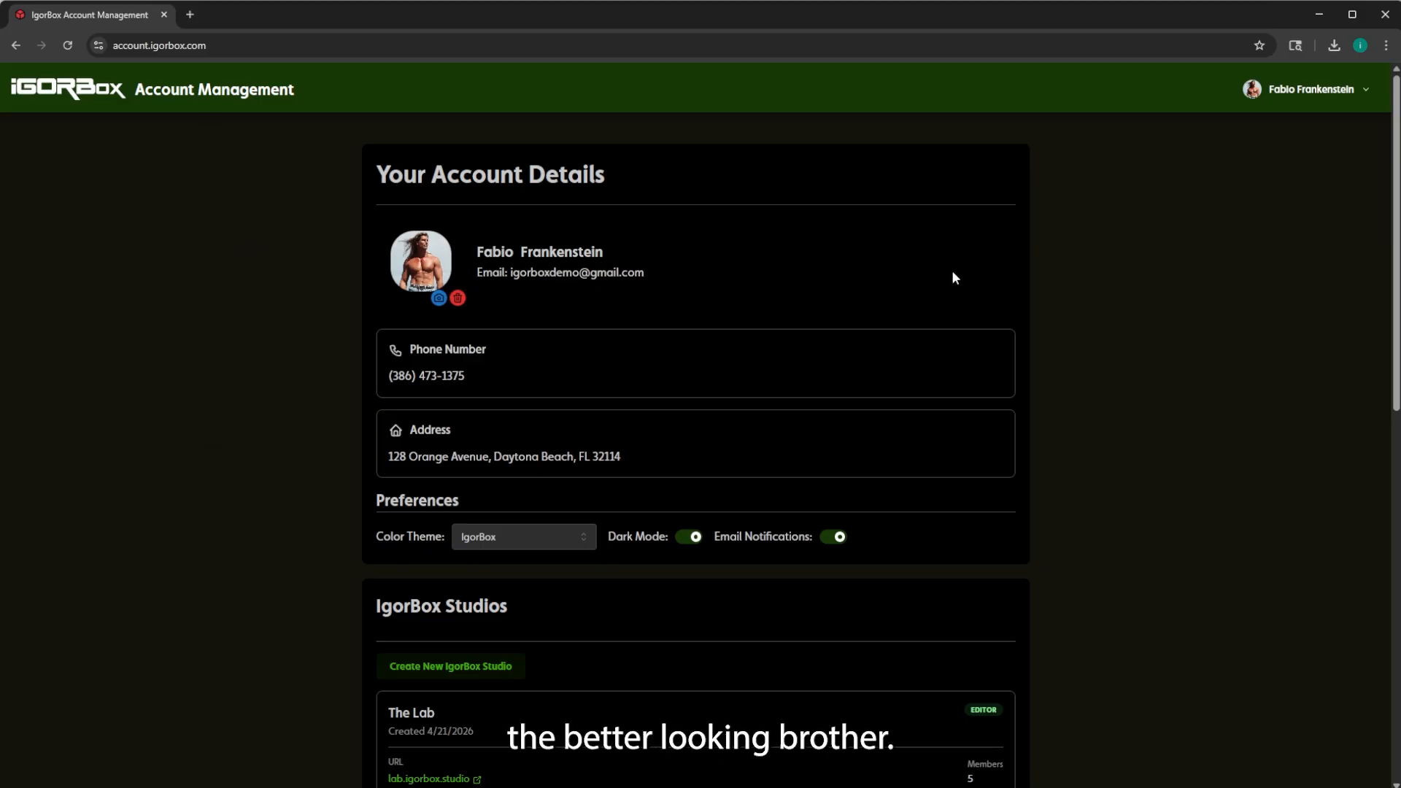
# Paste the invite link into the address bar and accept the Editor invitation to Frank's Lab.
pyautogui.scroll(-3, 637, 292)
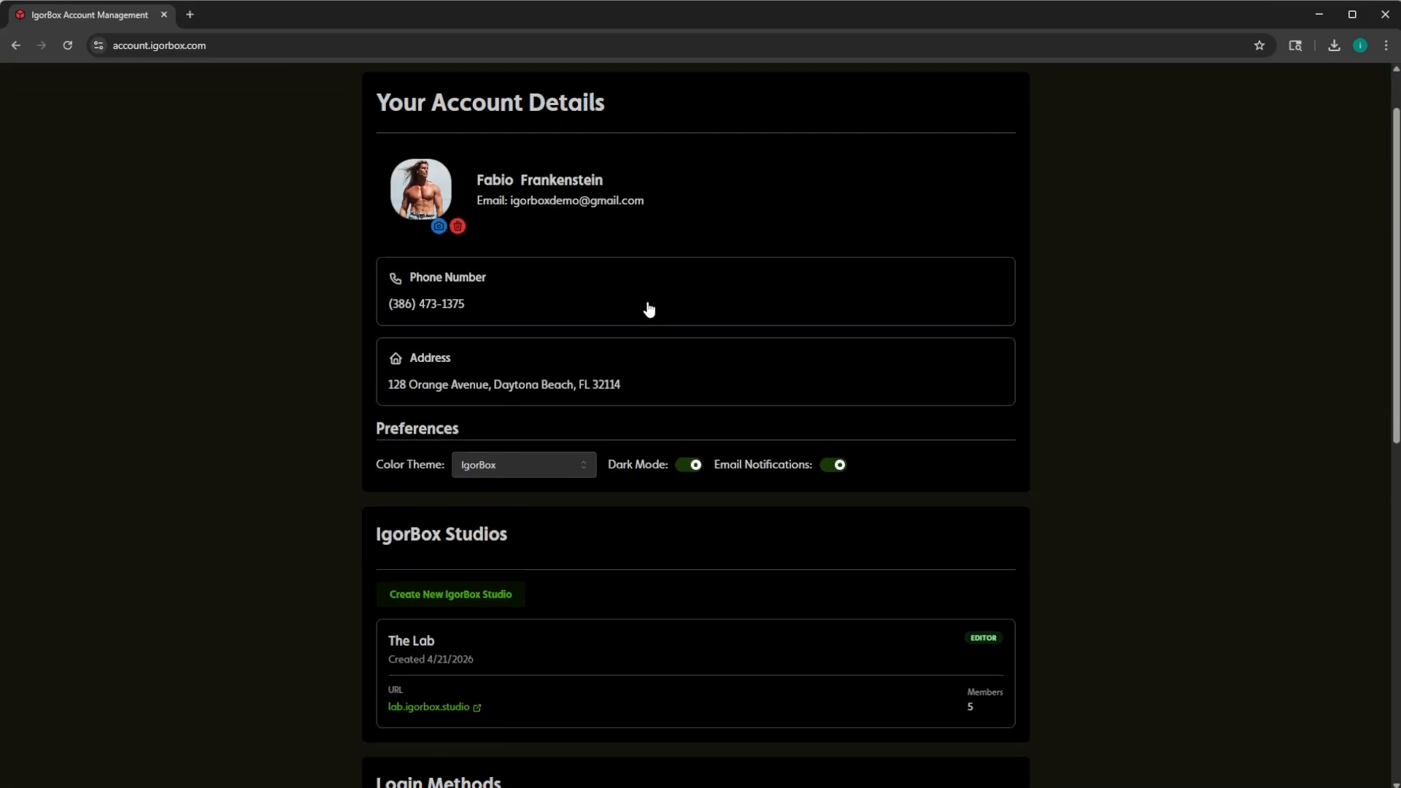
pyautogui.scroll(1, 397, 475)
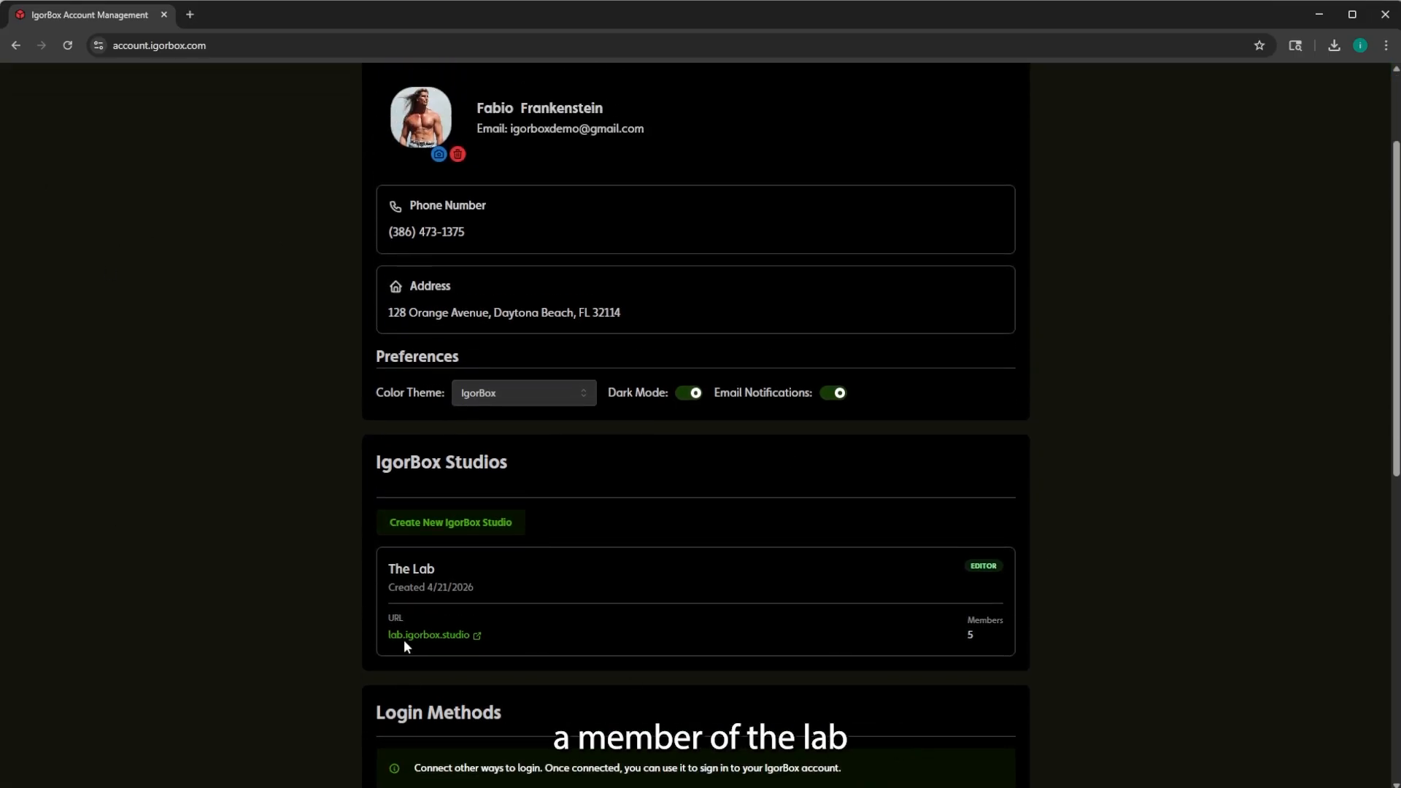
pyautogui.click(327, 47)
pyautogui.hotkey('ctrl', 'v')
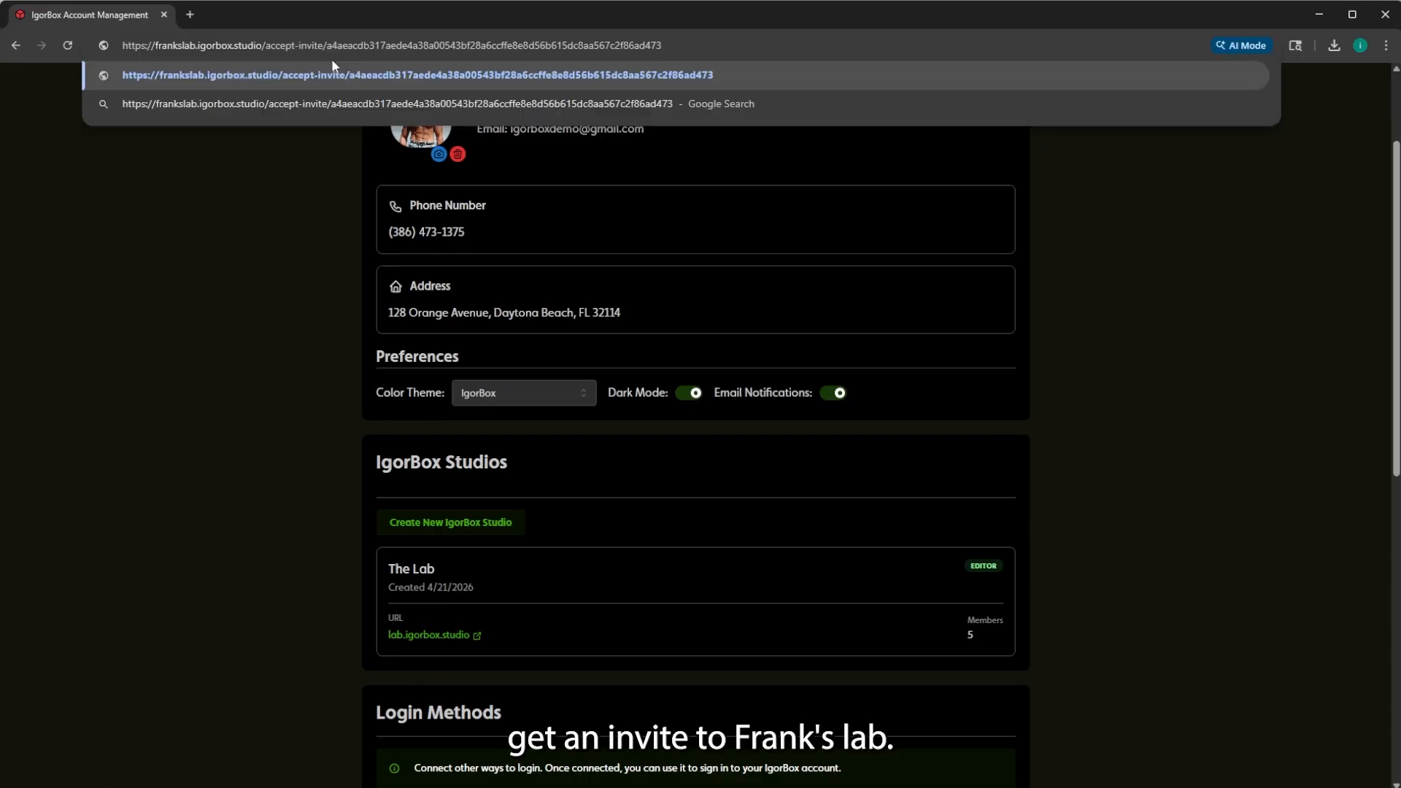
pyautogui.press('Return')
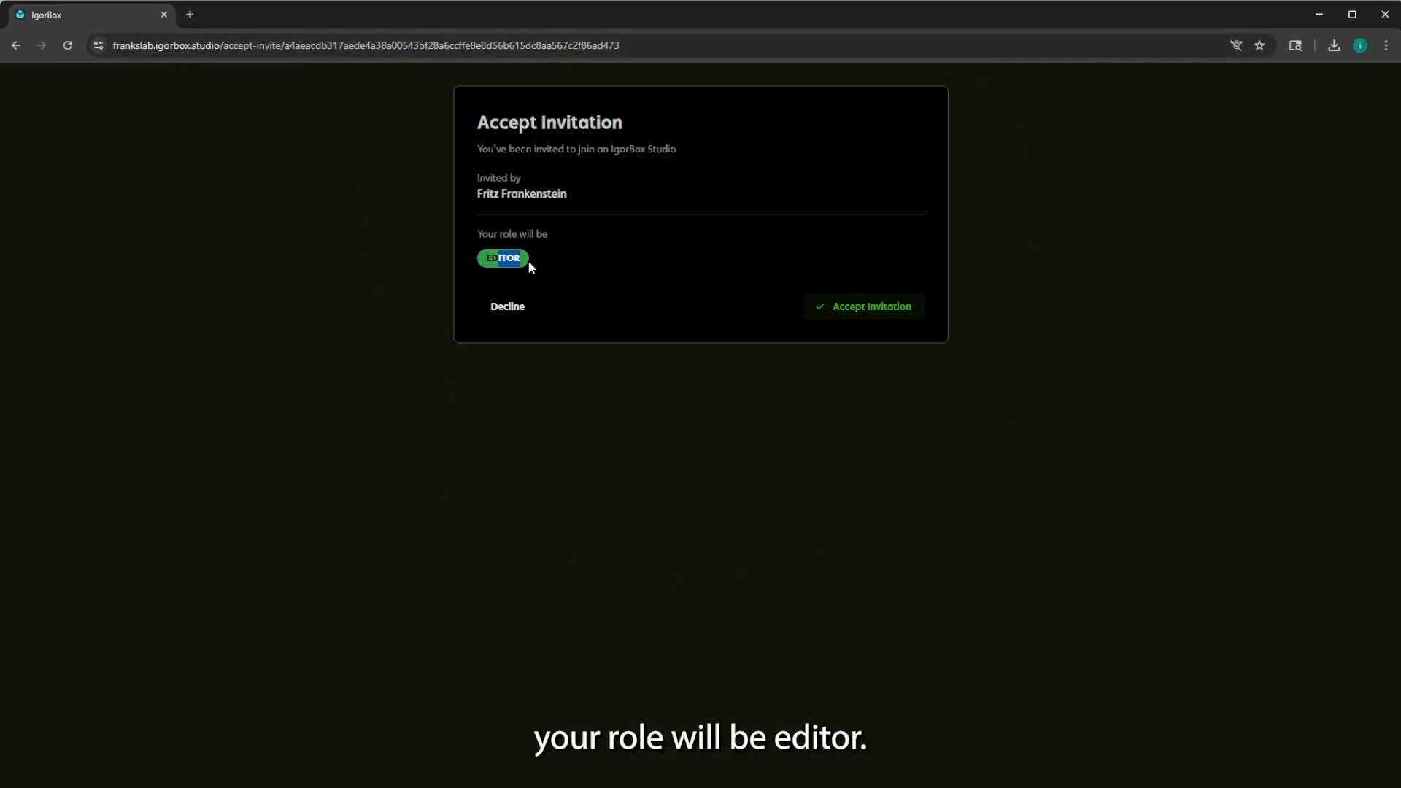
pyautogui.click(575, 279)
pyautogui.click(915, 310)
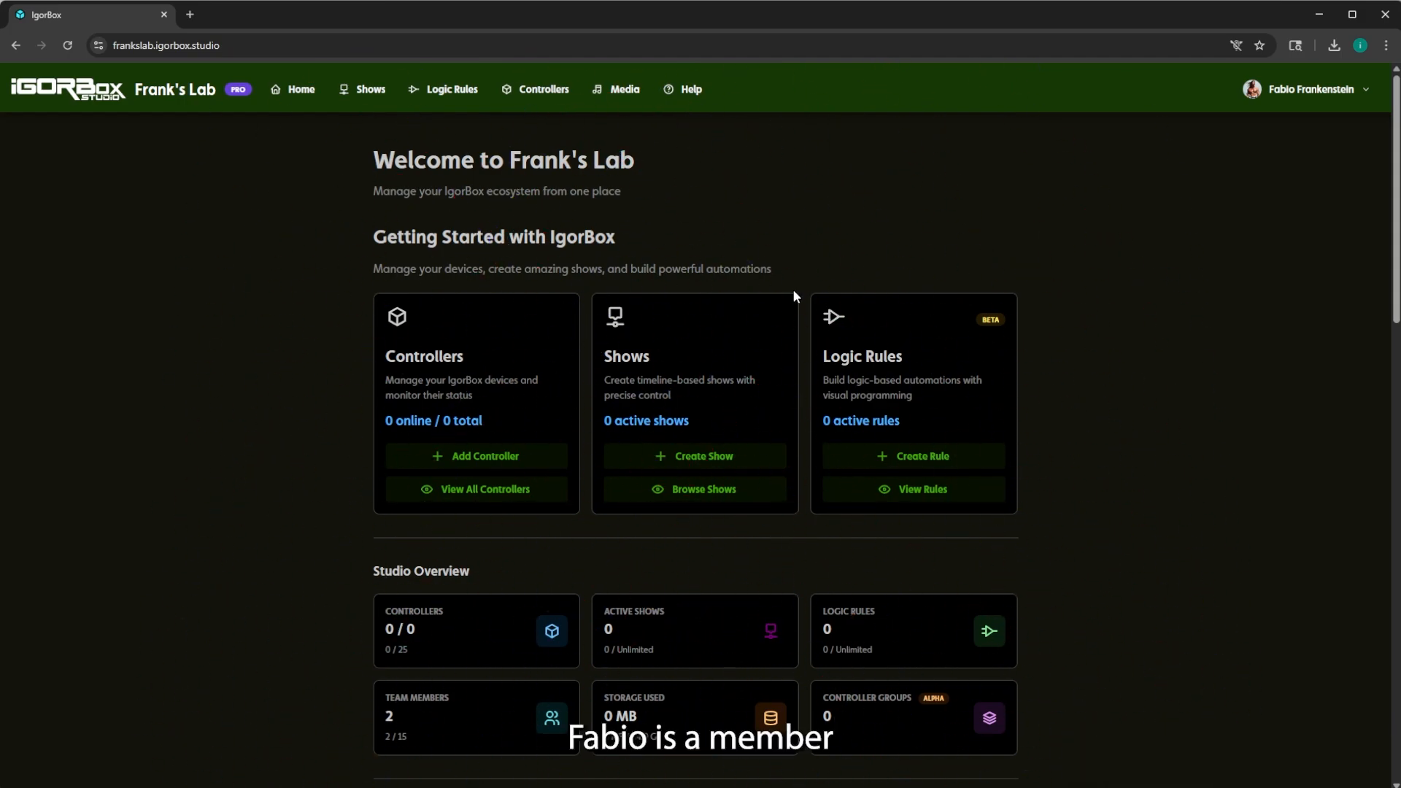
pyautogui.scroll(-3, 599, 292)
pyautogui.scroll(4, 602, 285)
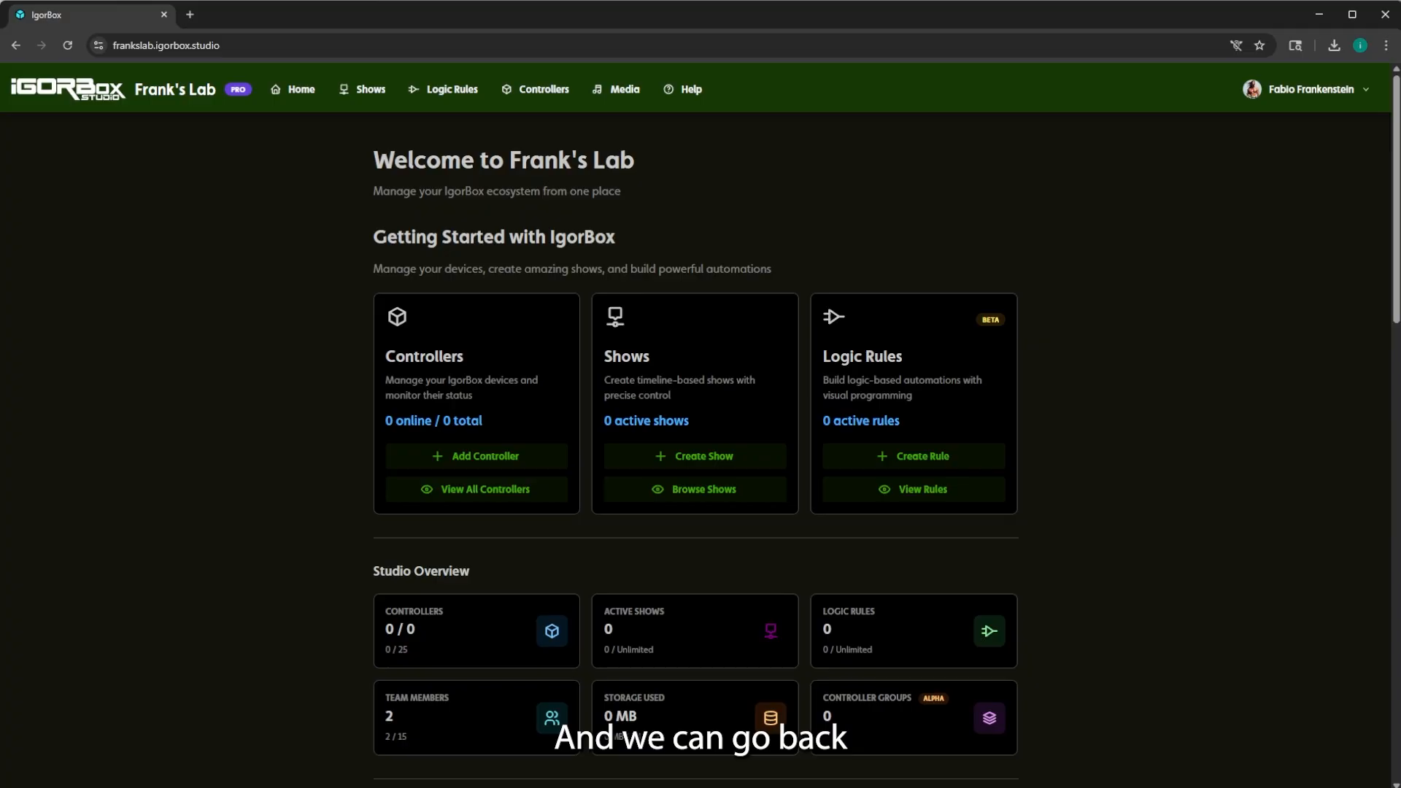
# Reload the owner's Members list to show the new Editor, then open the Audit Log.
pyautogui.click(542, 785)
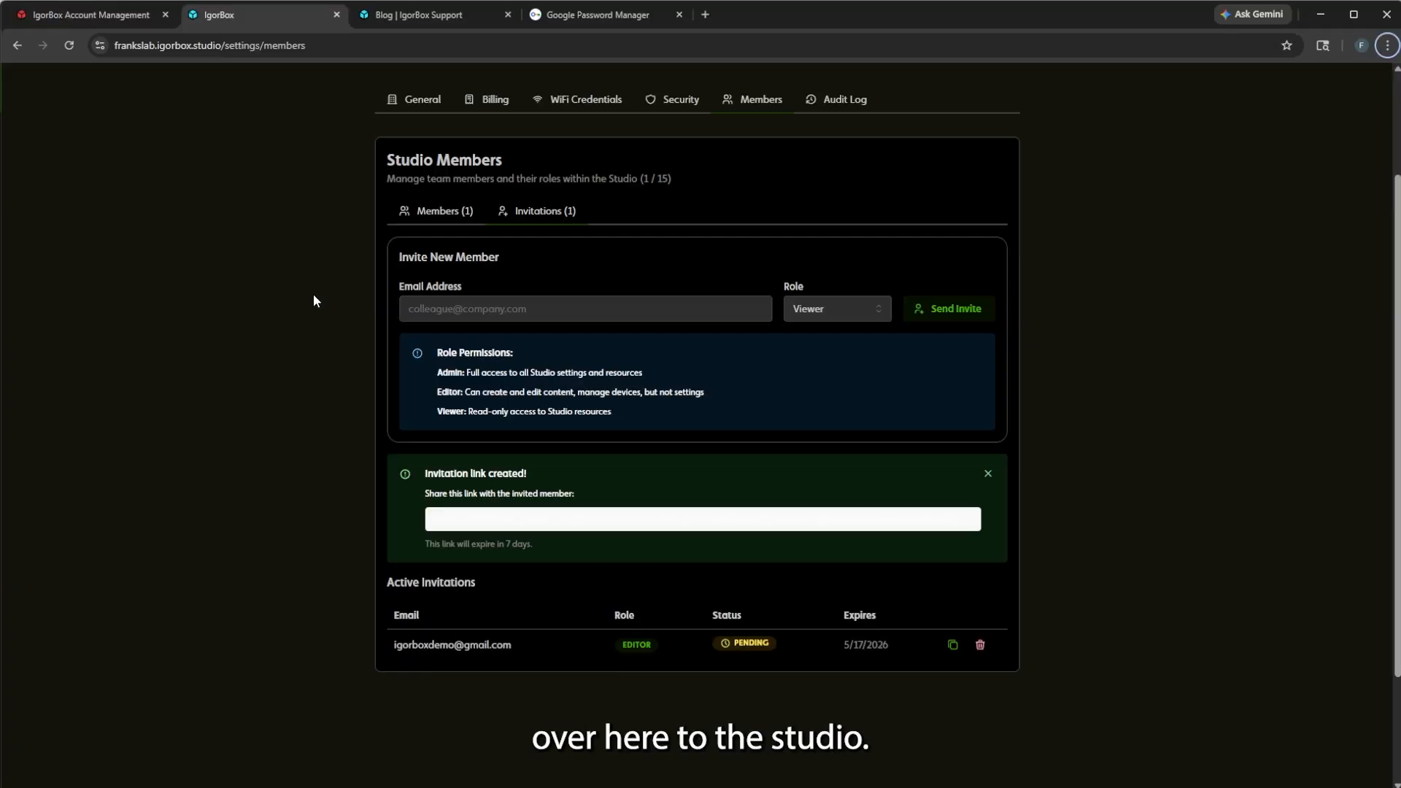
pyautogui.scroll(2, 314, 295)
pyautogui.click(69, 45)
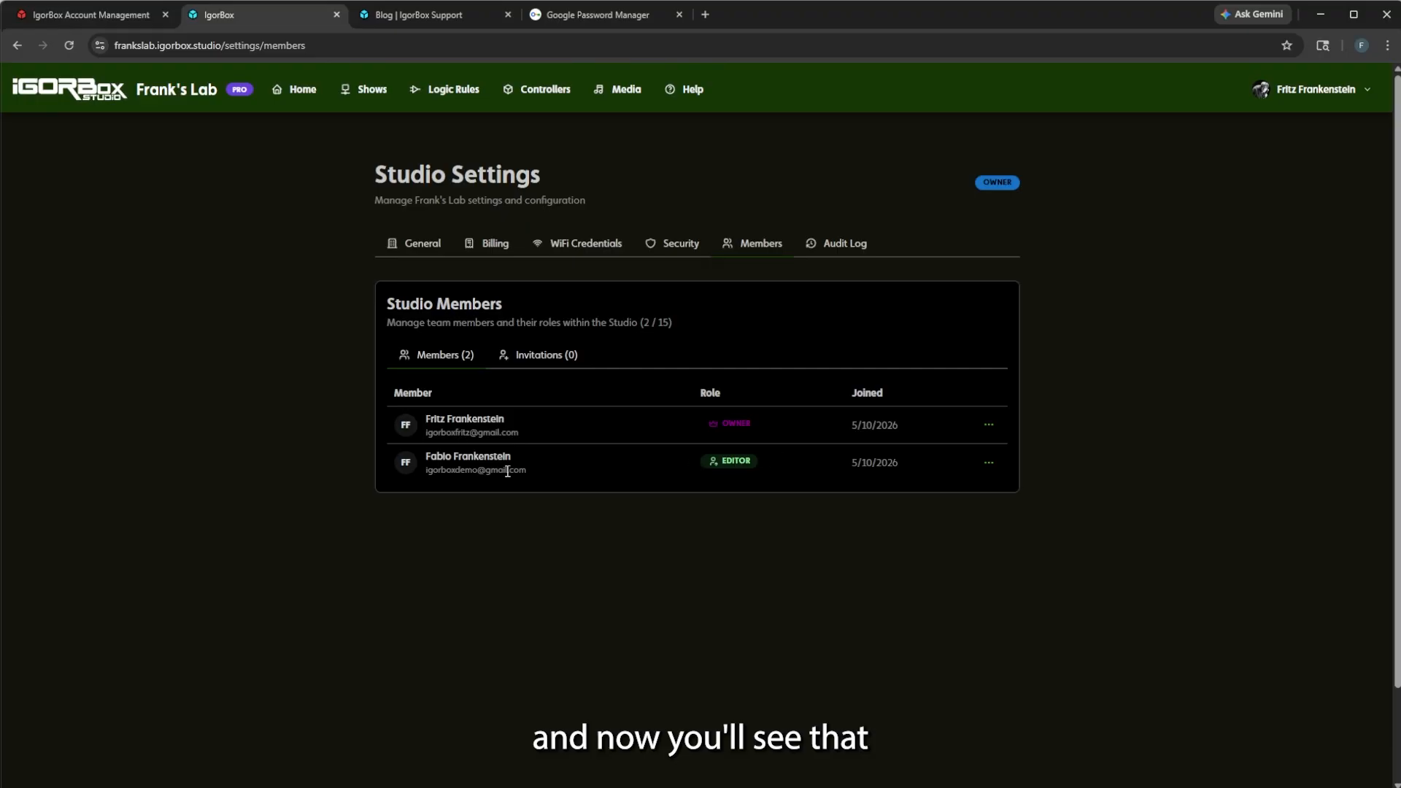
pyautogui.click(840, 244)
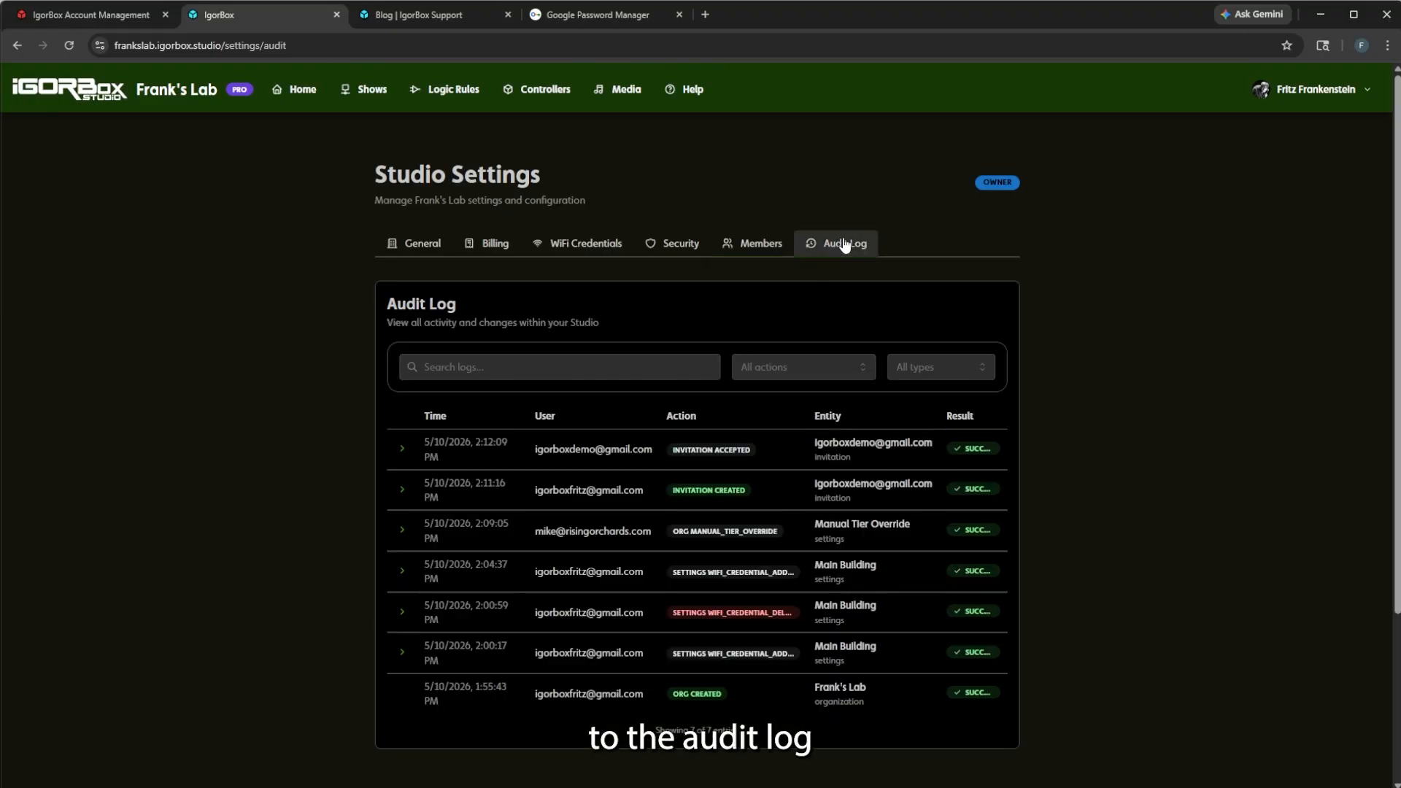
# Highlight the Invitation Accepted and Invitation Created entries and the accounts behind them.
pyautogui.moveTo(672, 450); pyautogui.dragTo(774, 452)
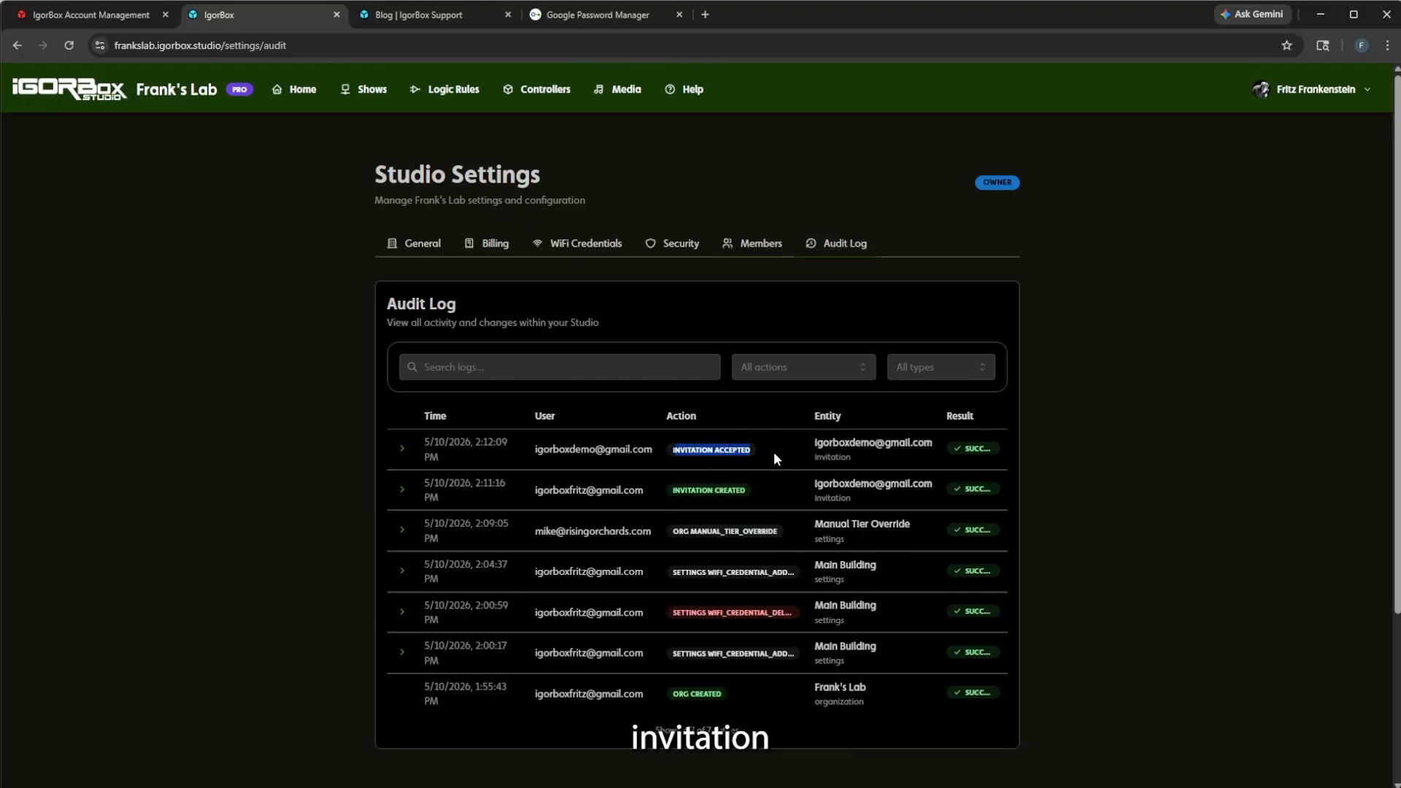
pyautogui.click(644, 503)
pyautogui.moveTo(522, 501); pyautogui.dragTo(685, 496)
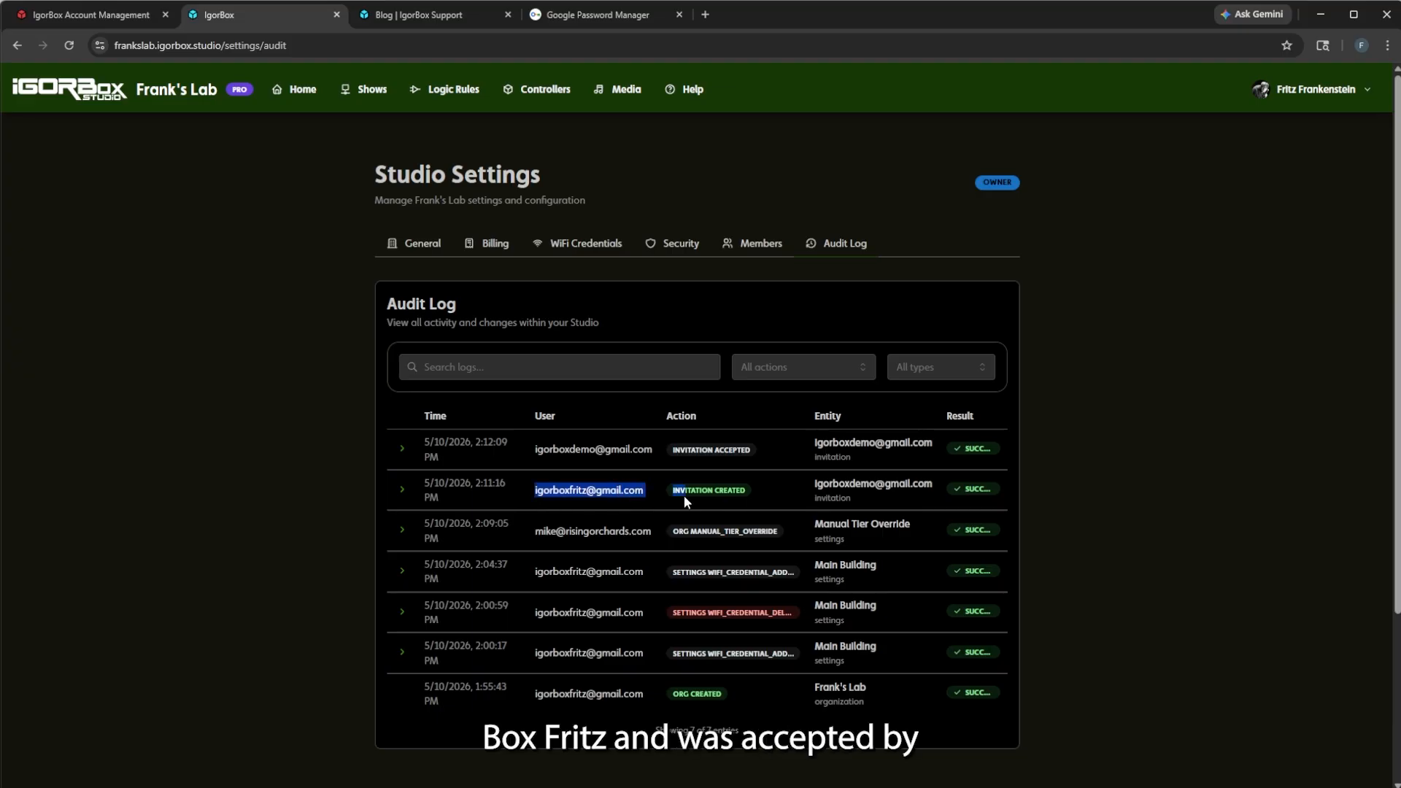
pyautogui.click(699, 492)
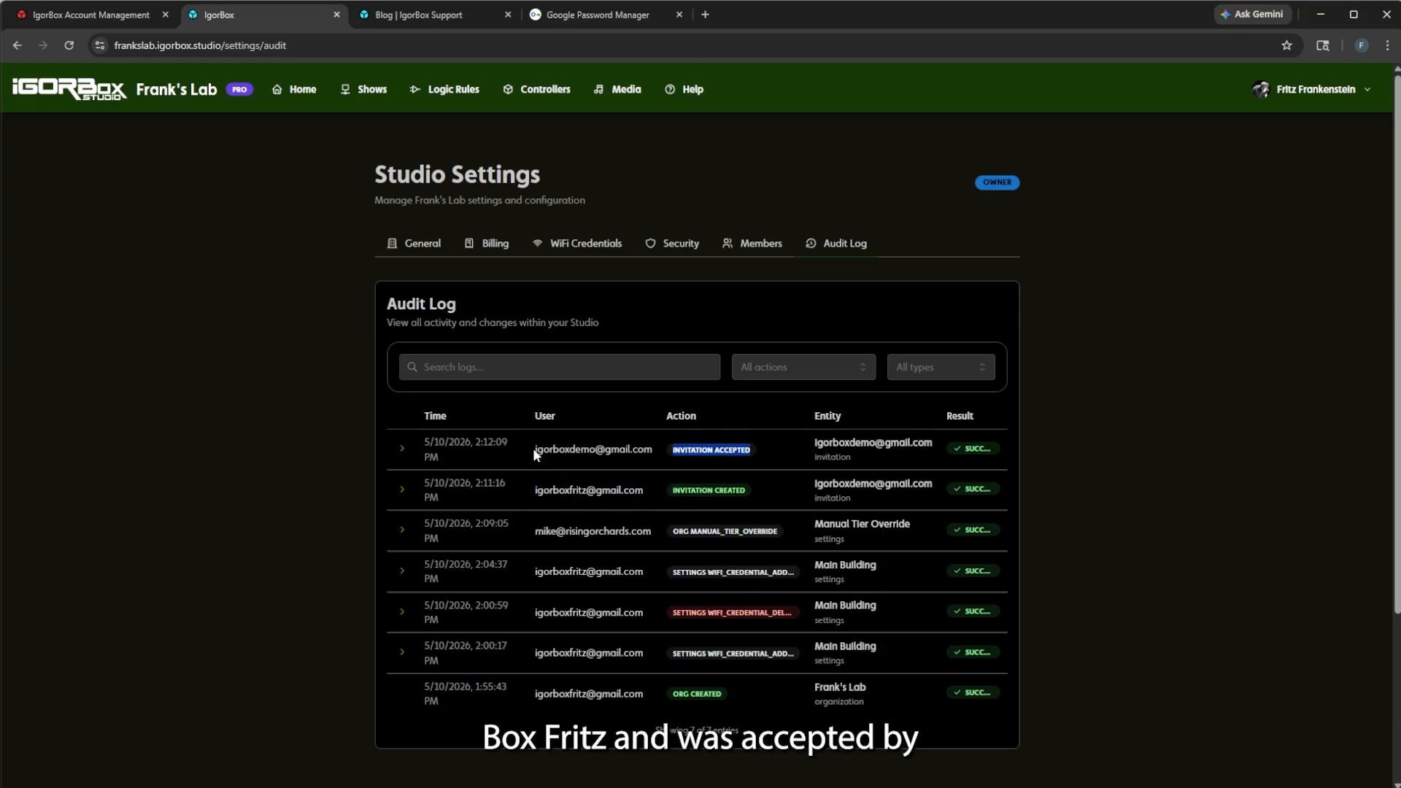
pyautogui.moveTo(533, 448); pyautogui.dragTo(612, 449)
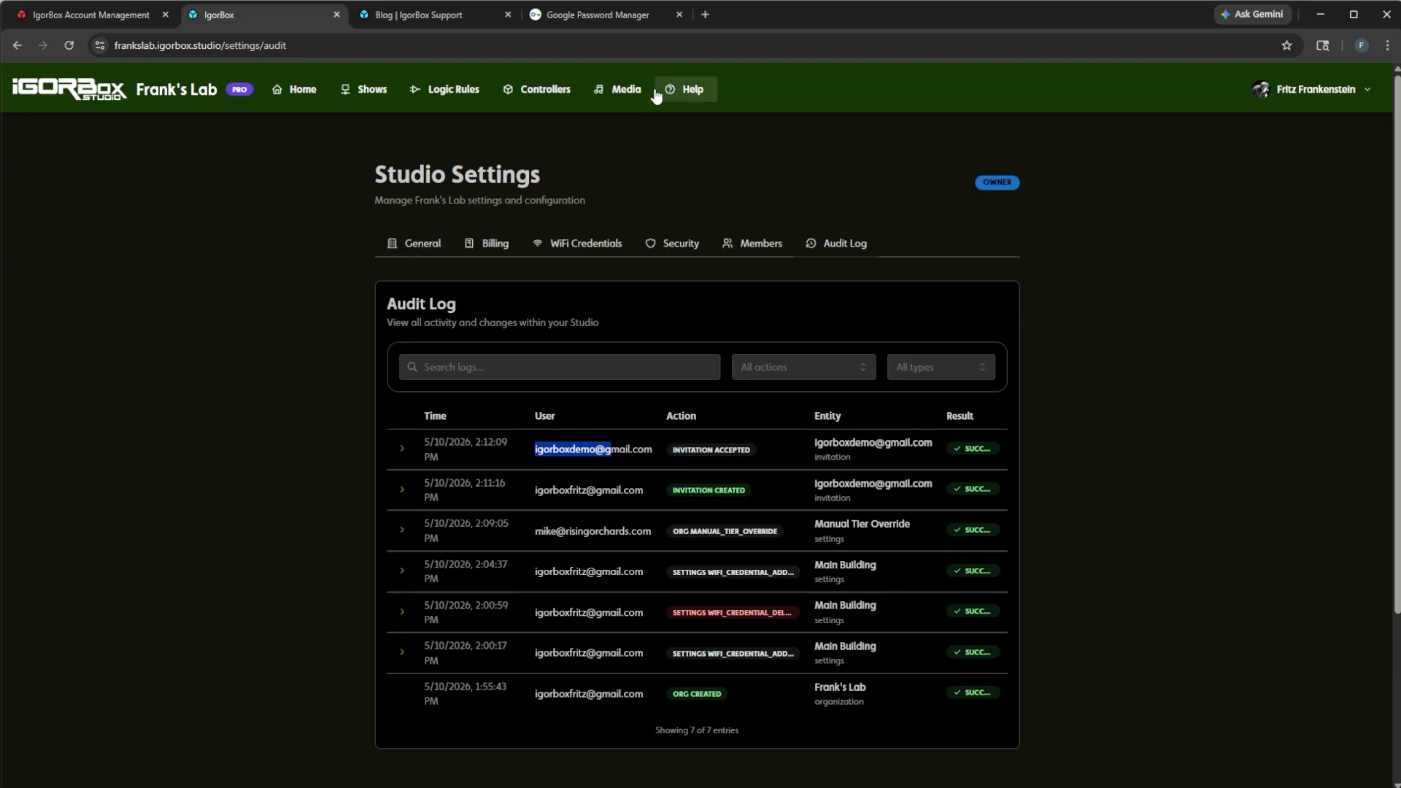
pyautogui.hotkey('alt', 'Tab')
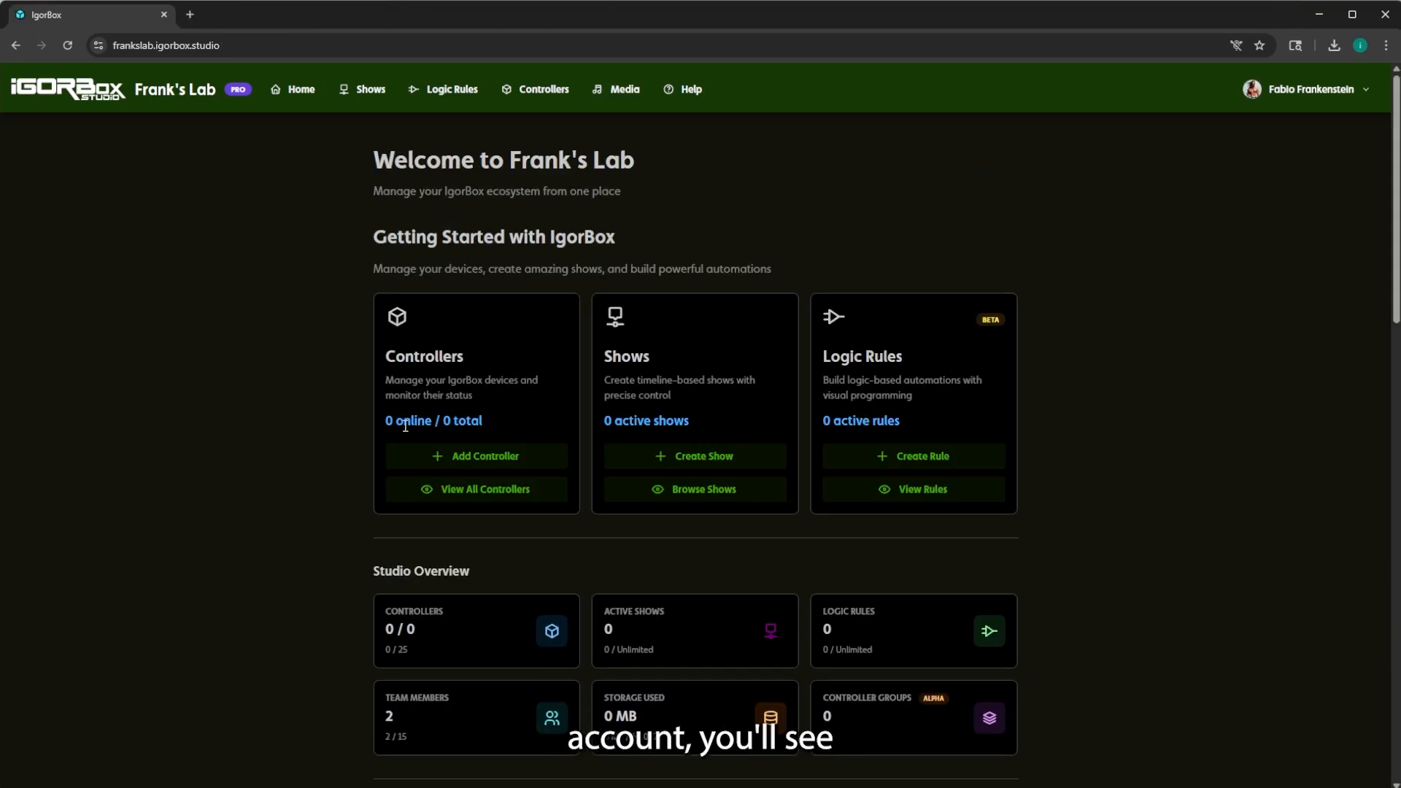
pyautogui.scroll(-5, 313, 373)
pyautogui.scroll(10, 313, 376)
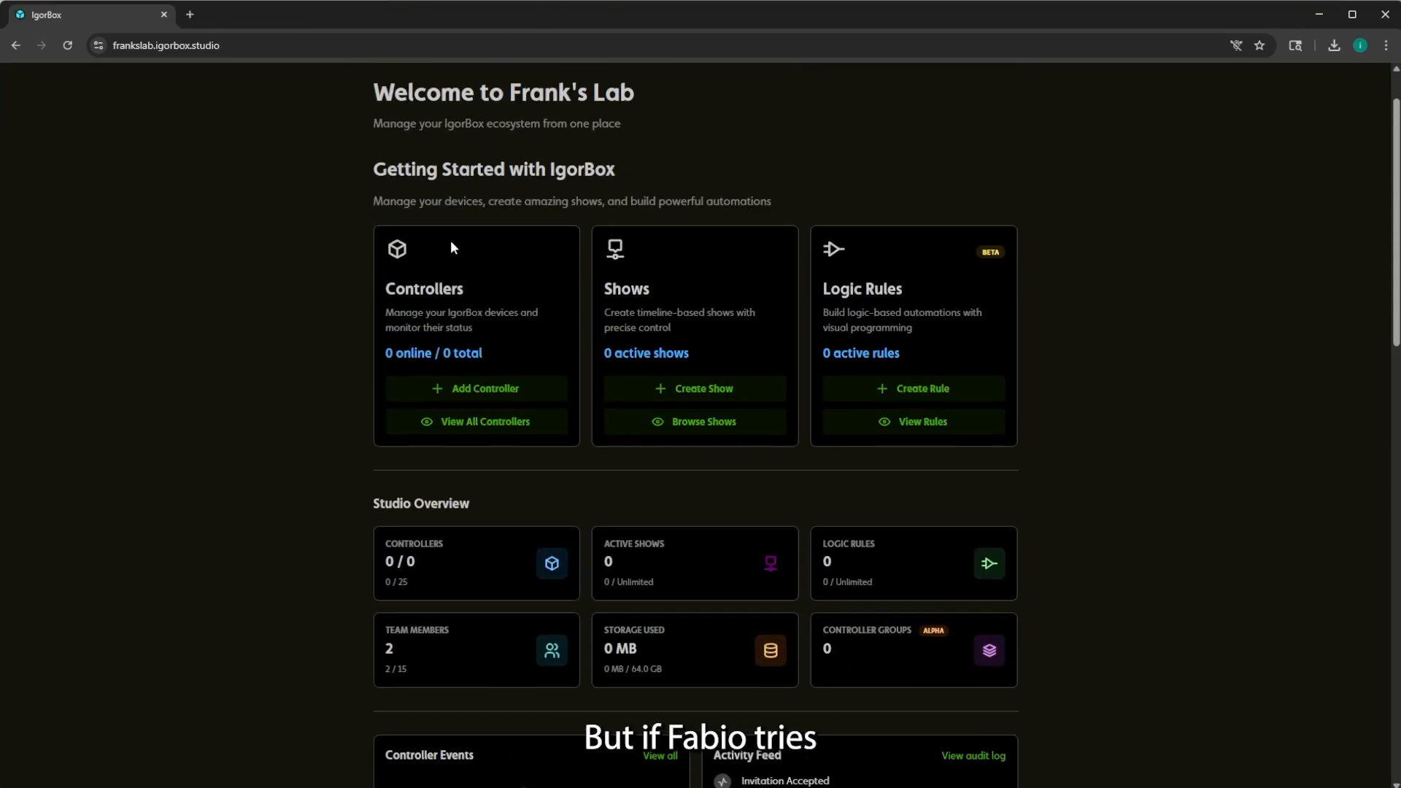
pyautogui.click(1306, 89)
pyautogui.click(1304, 130)
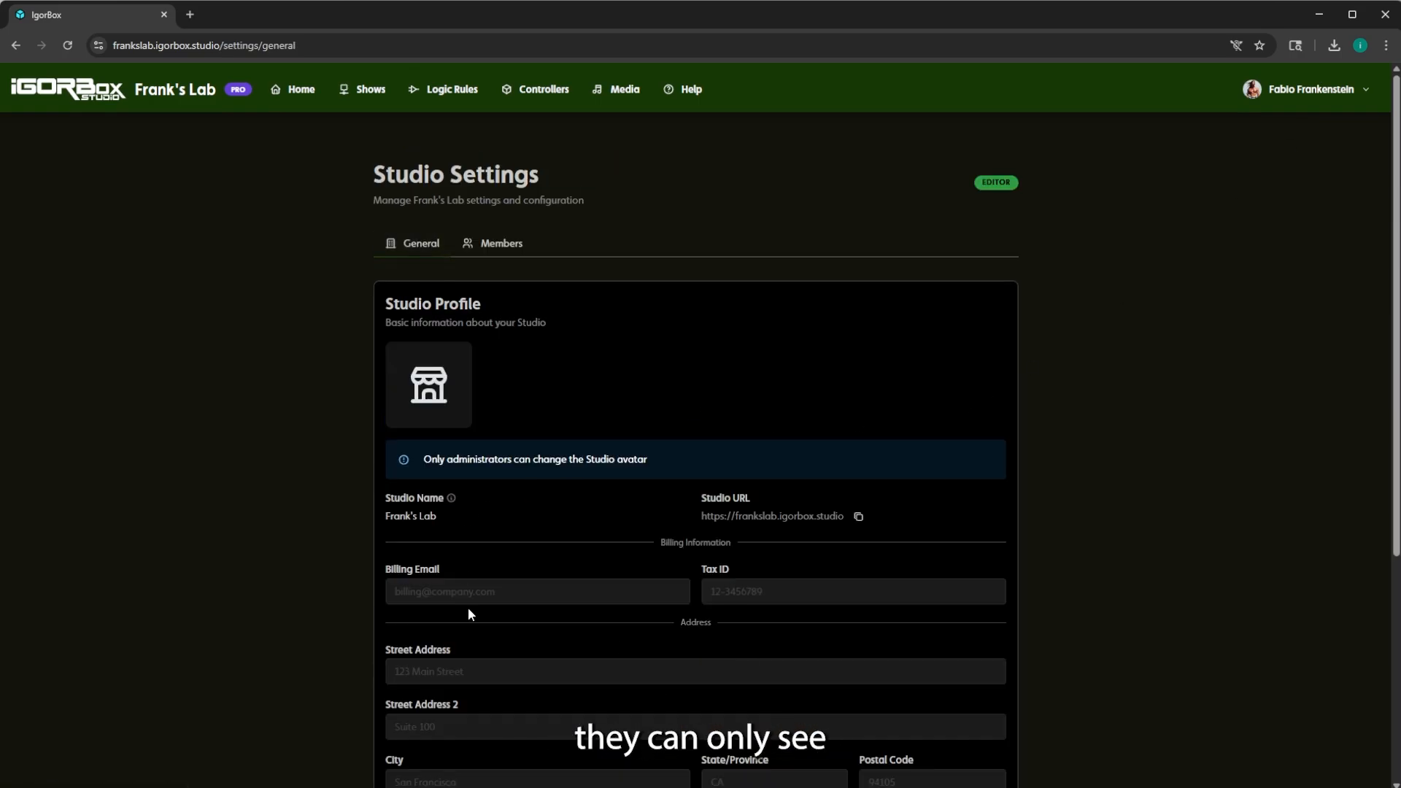
pyautogui.scroll(-4, 453, 699)
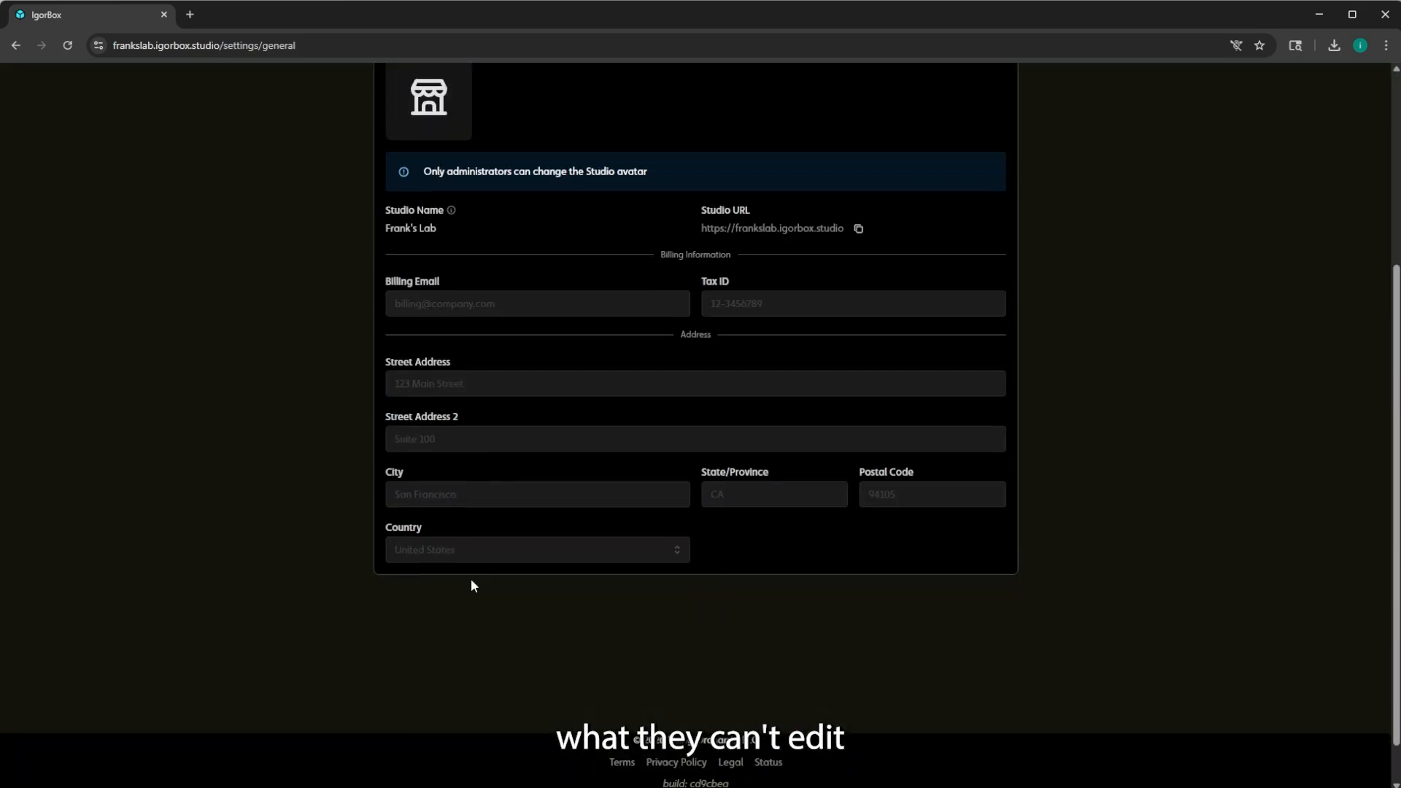
pyautogui.scroll(4, 491, 272)
pyautogui.click(497, 248)
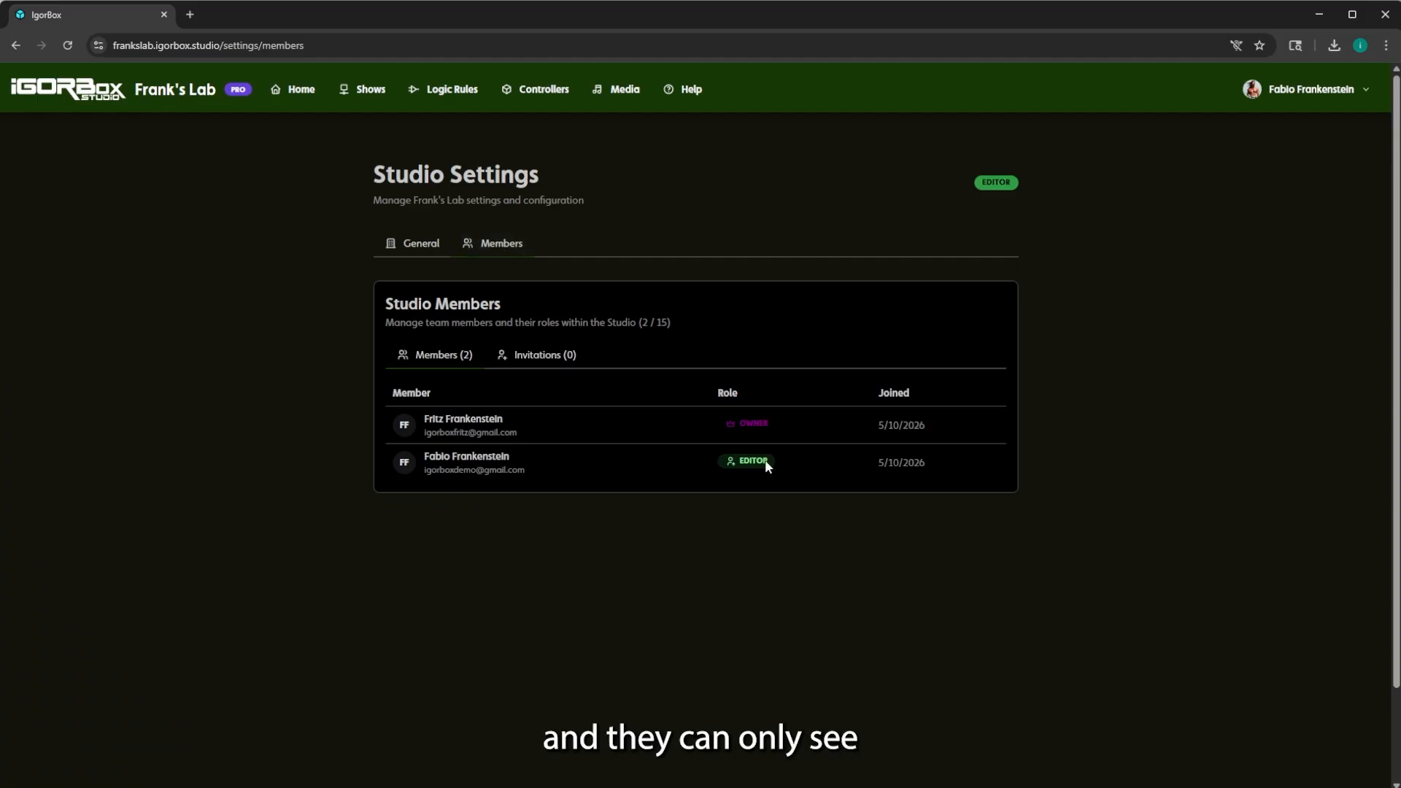
pyautogui.click(556, 357)
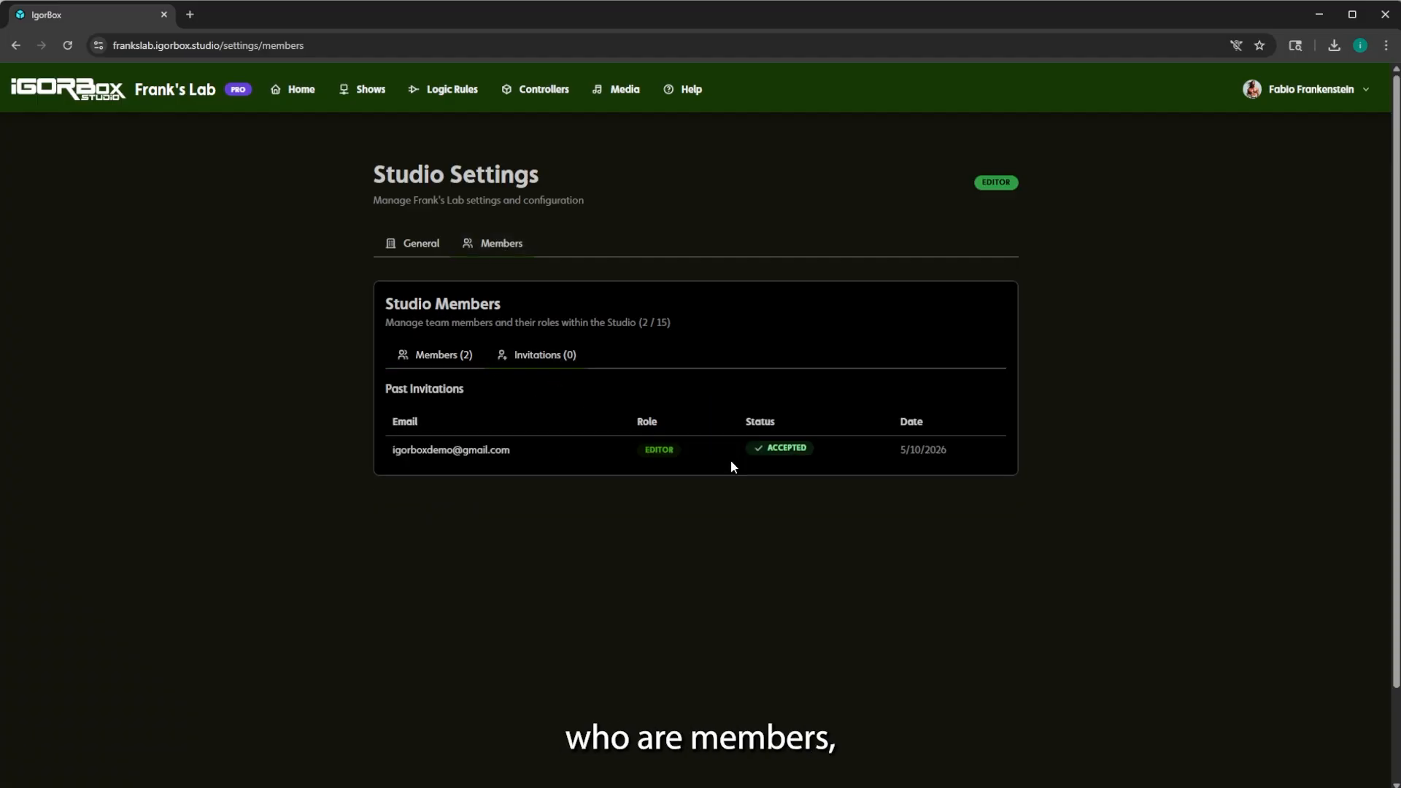
pyautogui.click(447, 358)
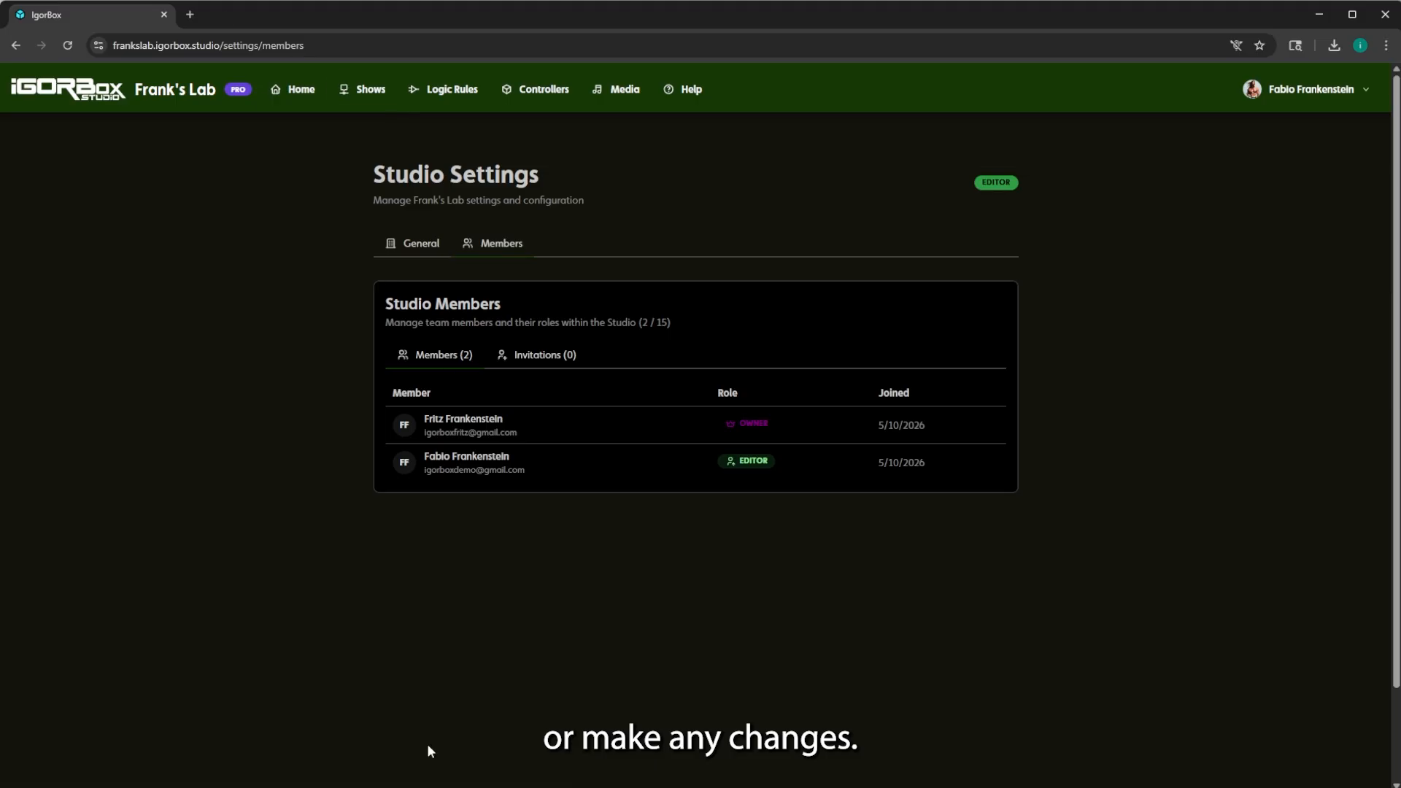
pyautogui.click(552, 787)
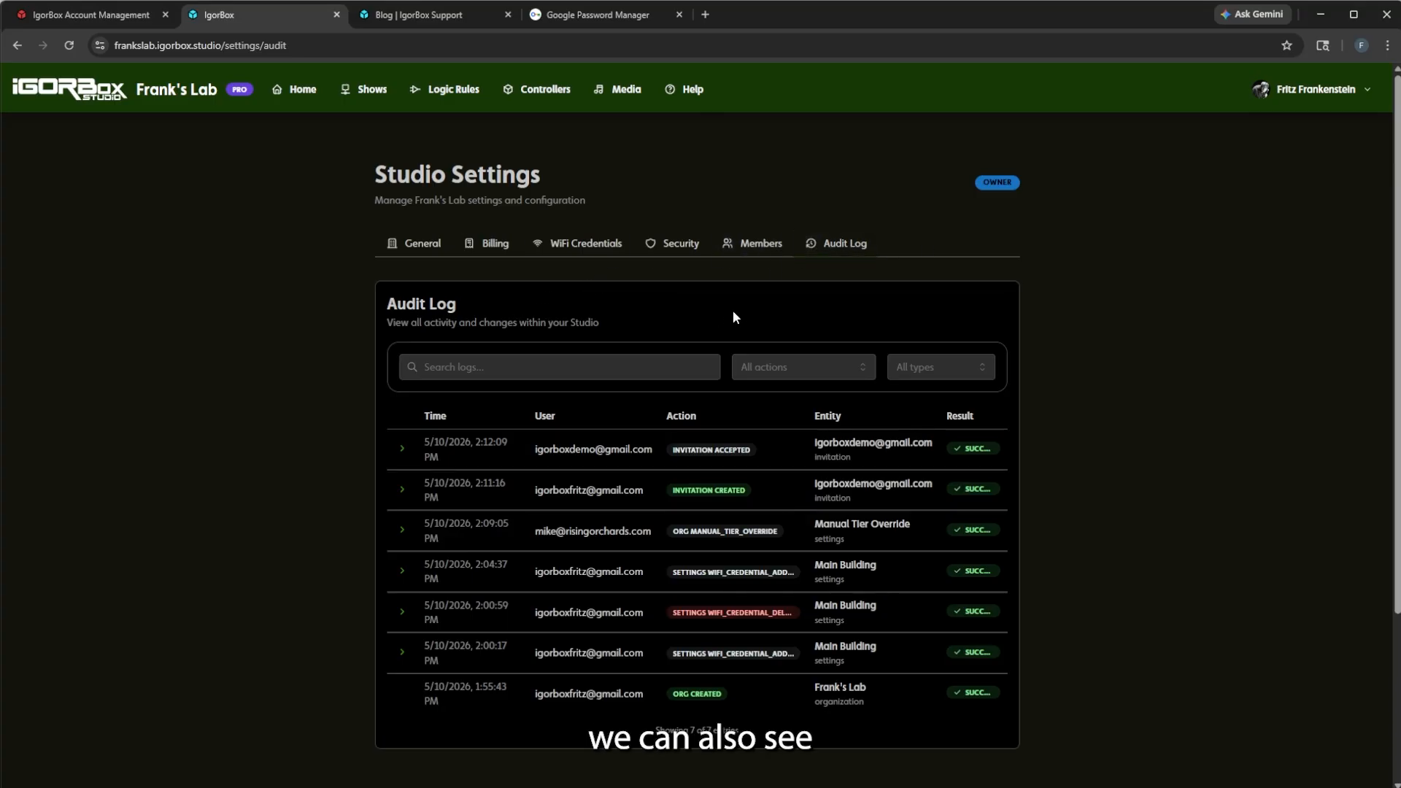
# Open the second member's Change Role dialog, view the roles, cancel keeping Editor, then return Home.
pyautogui.click(748, 244)
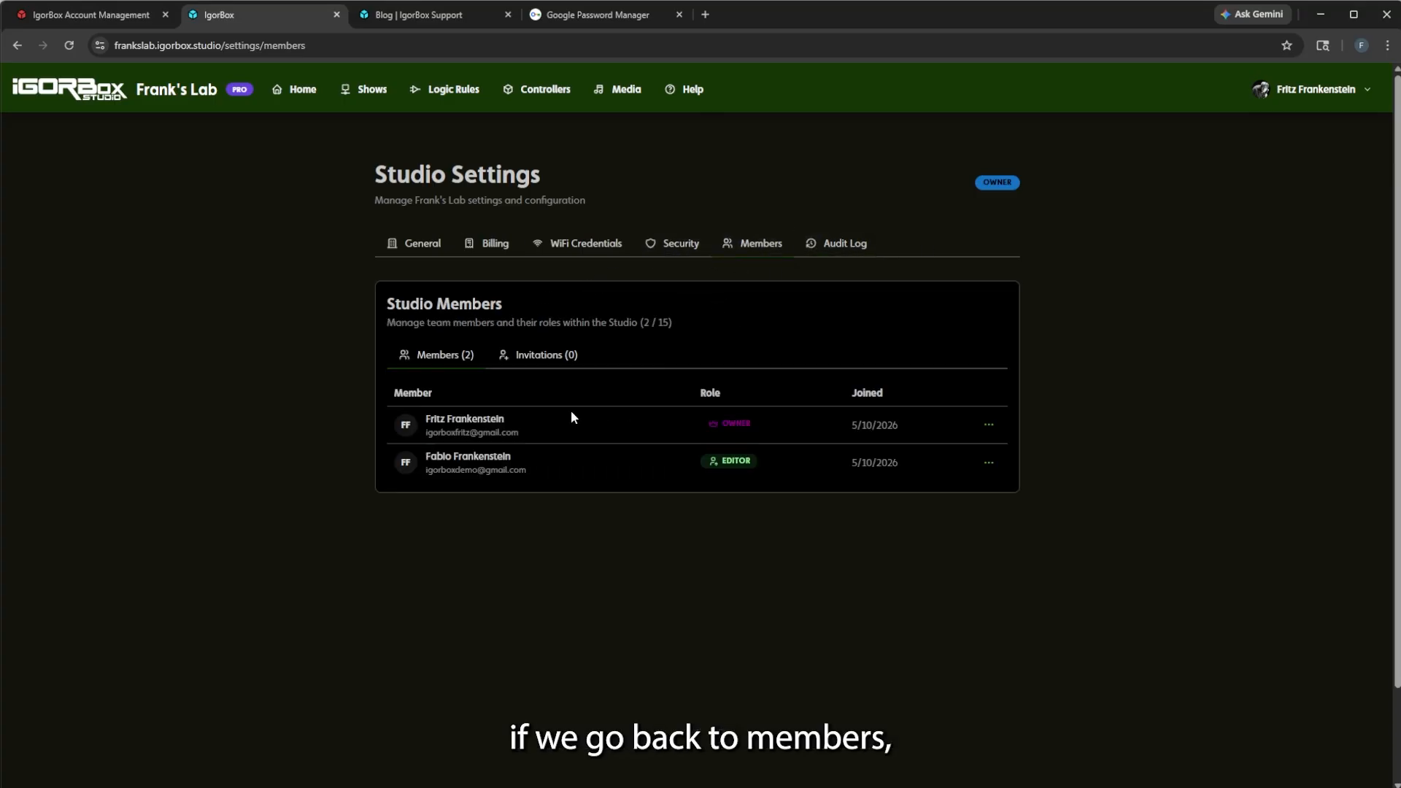
pyautogui.click(989, 472)
pyautogui.click(956, 501)
pyautogui.click(696, 455)
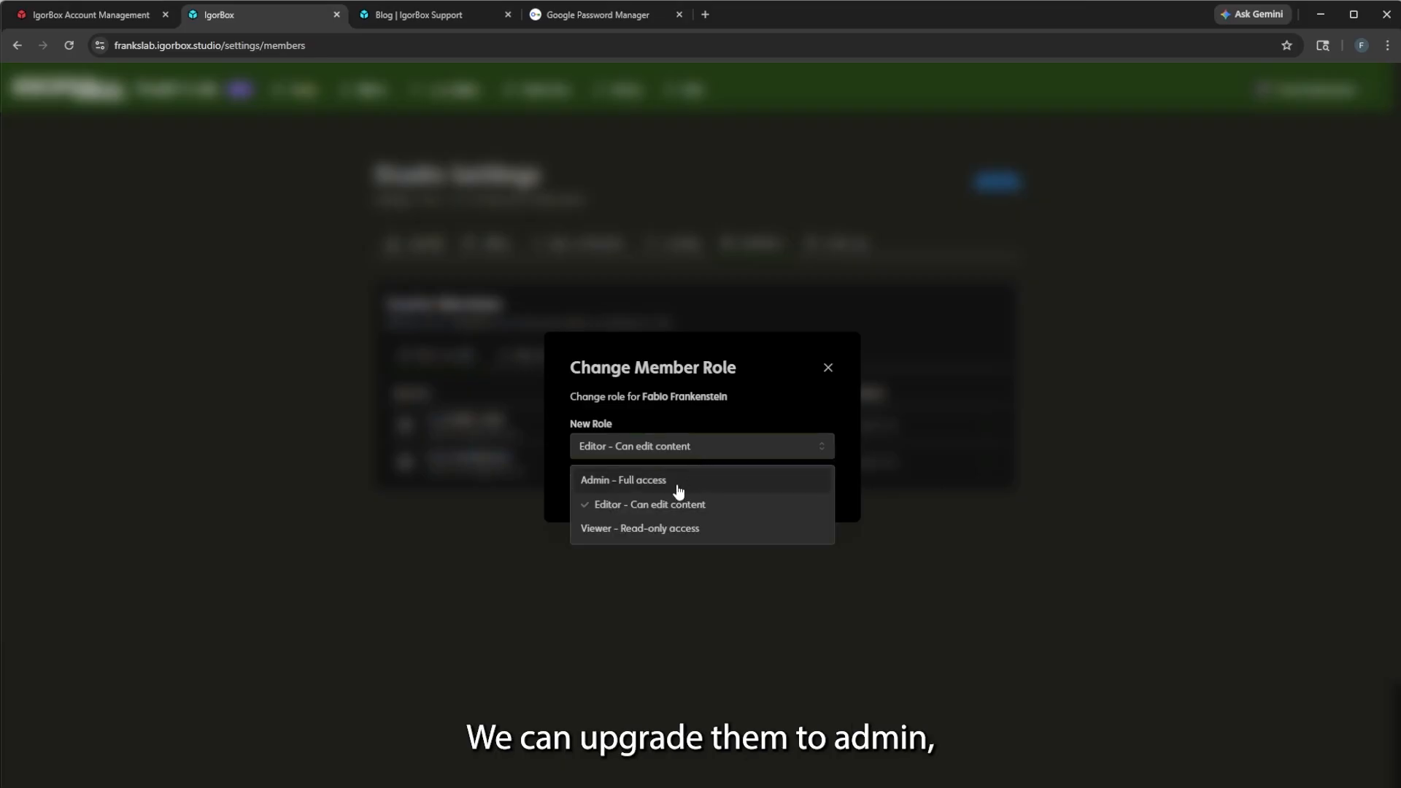
pyautogui.click(829, 369)
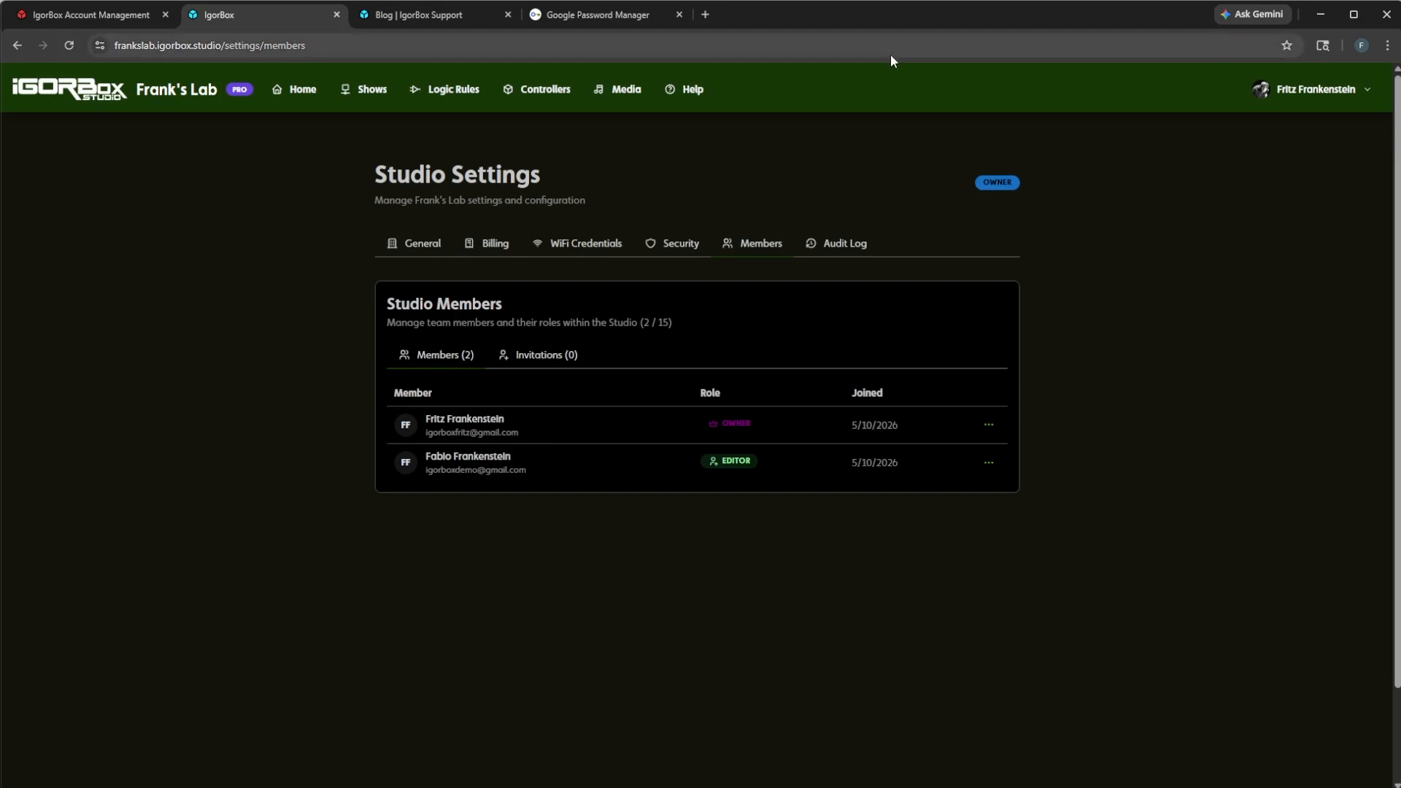
pyautogui.click(299, 92)
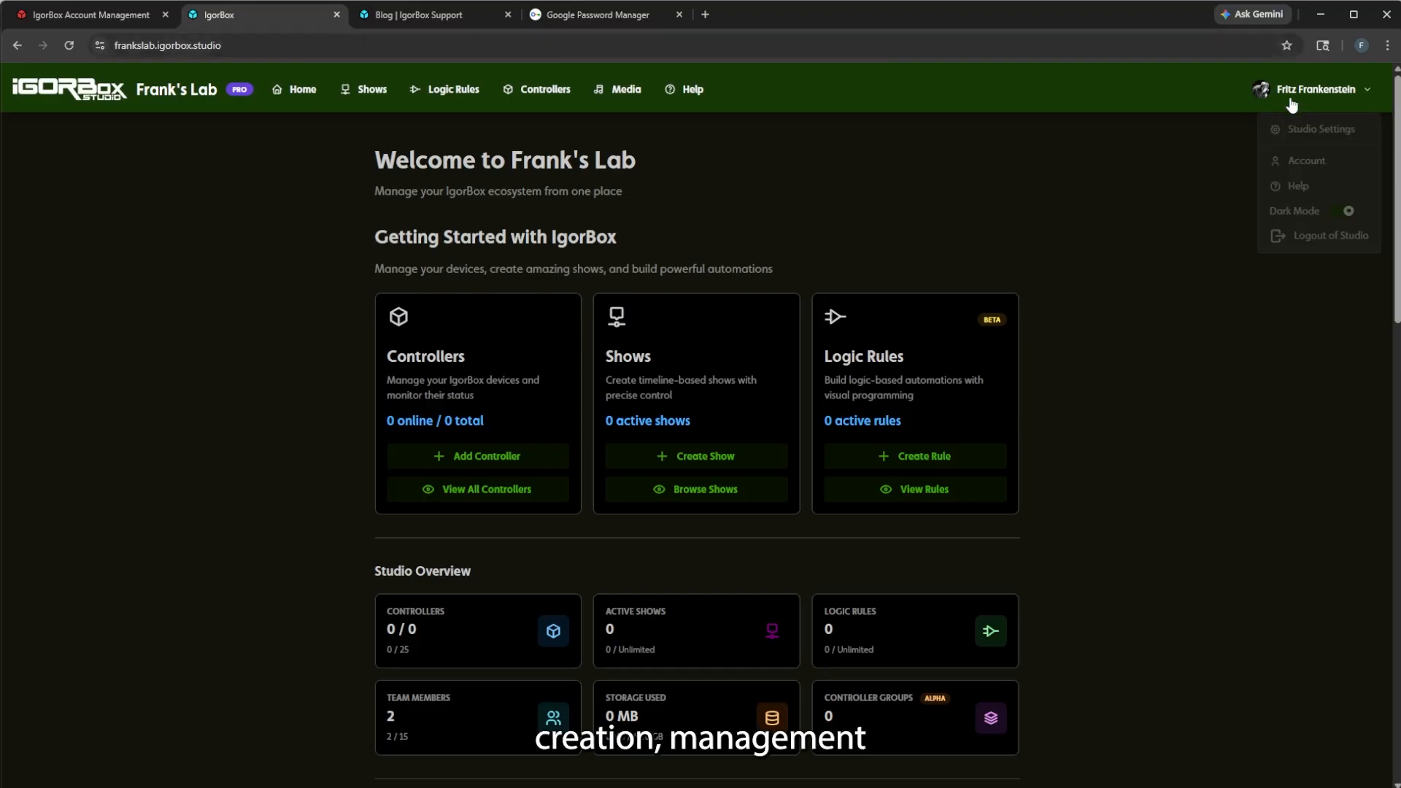
pyautogui.moveTo(1319, 90)
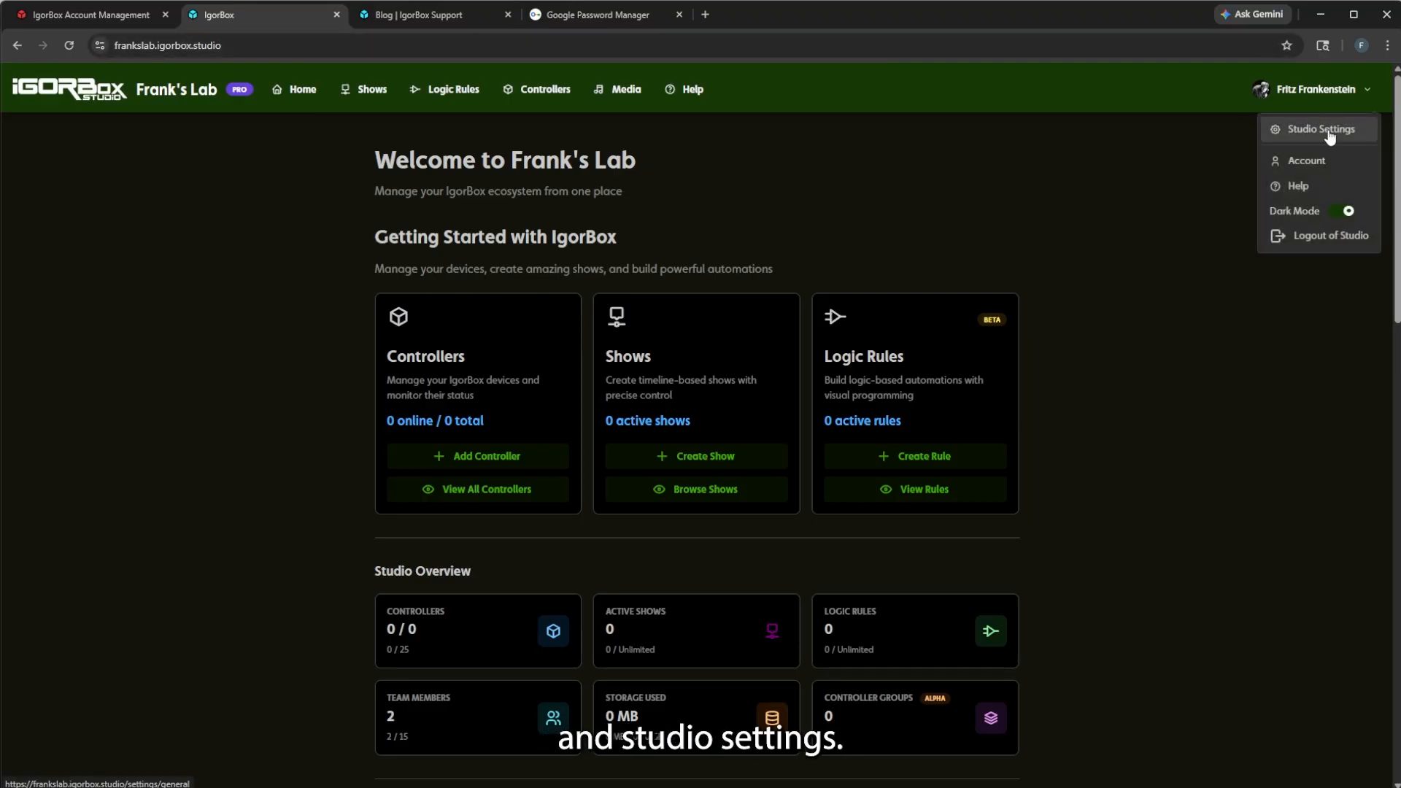